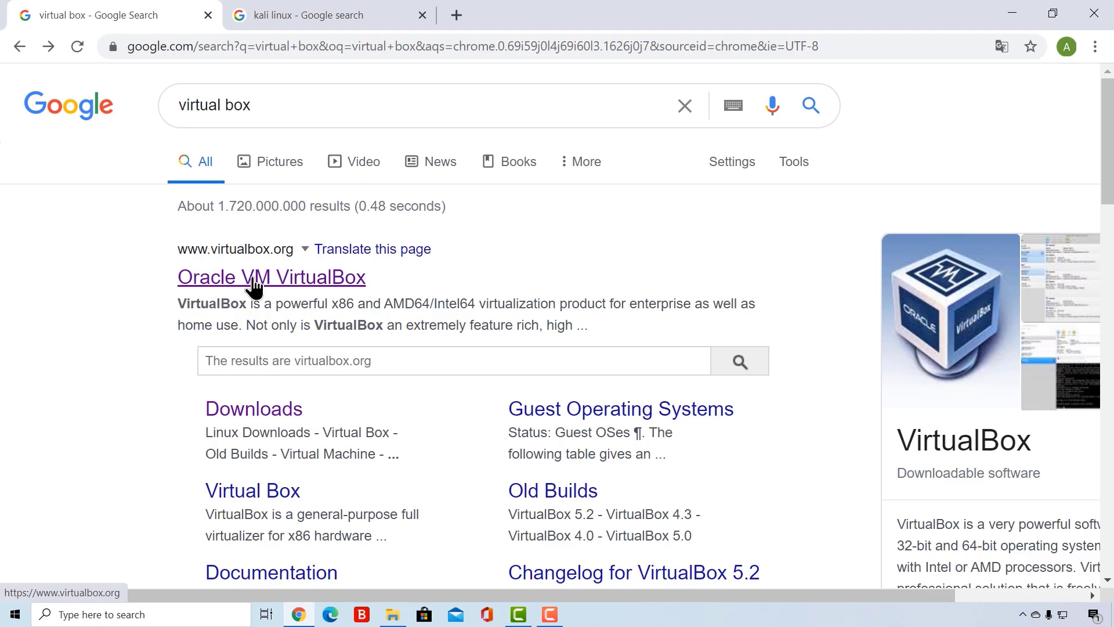
- Open the Oracle VM VirtualBox website from the search results and go to the VirtualBox 6.1 download page
left_click(249, 278)
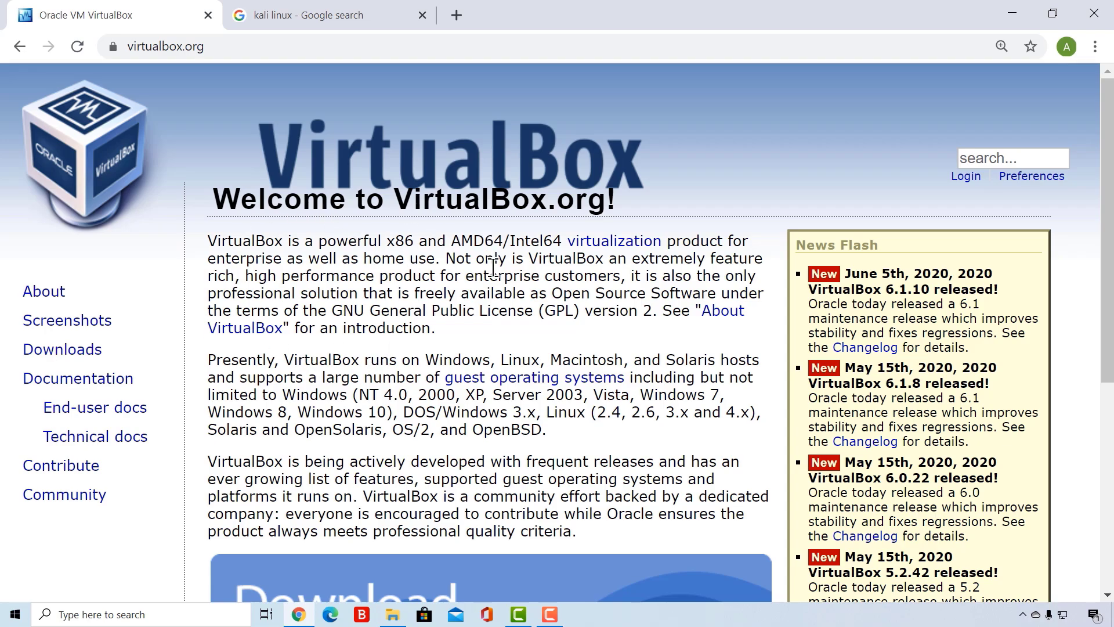
scroll(493, 267, "down", 3)
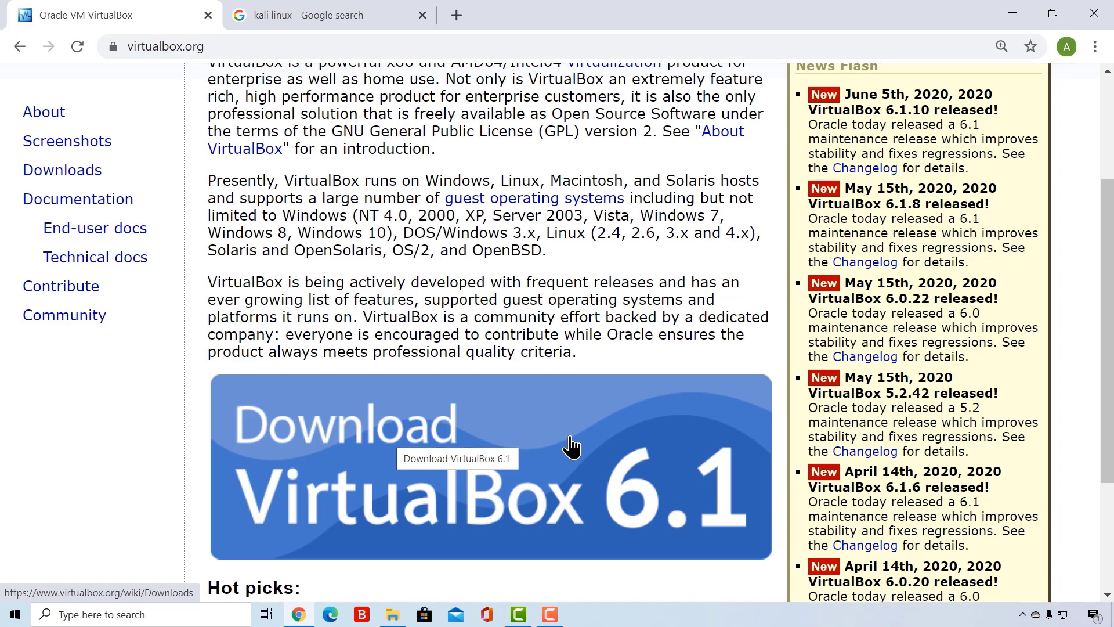
left_click(415, 444)
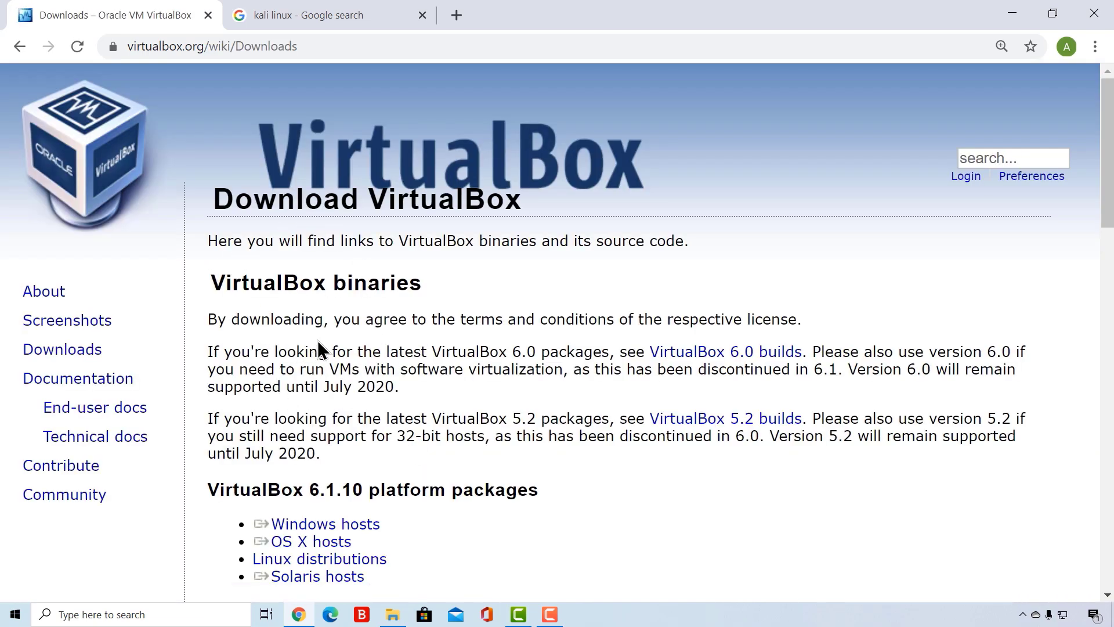
- Review the VirtualBox 6.1.10 platform packages for each host system and check the desktop for an existing installer
scroll(394, 406, "down", 2)
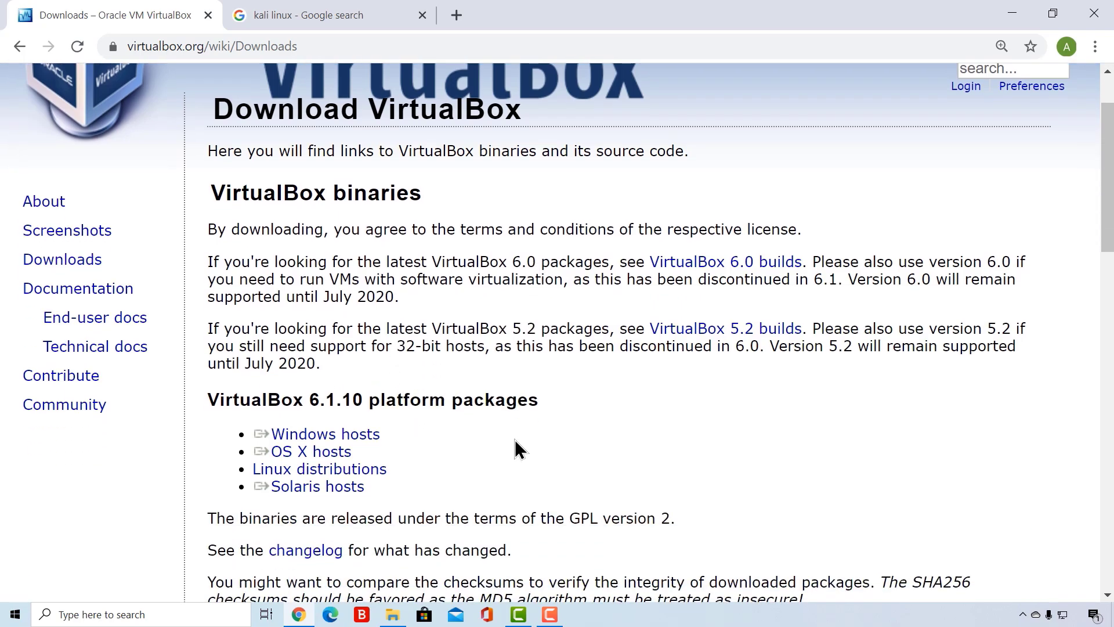
double_click(286, 404)
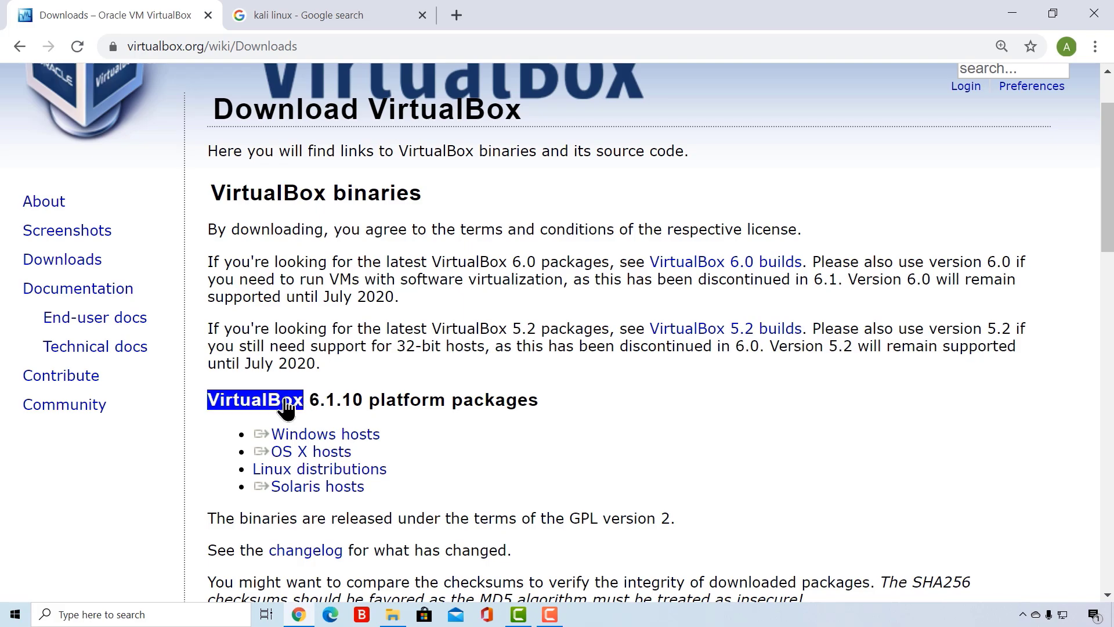
left_click(200, 396)
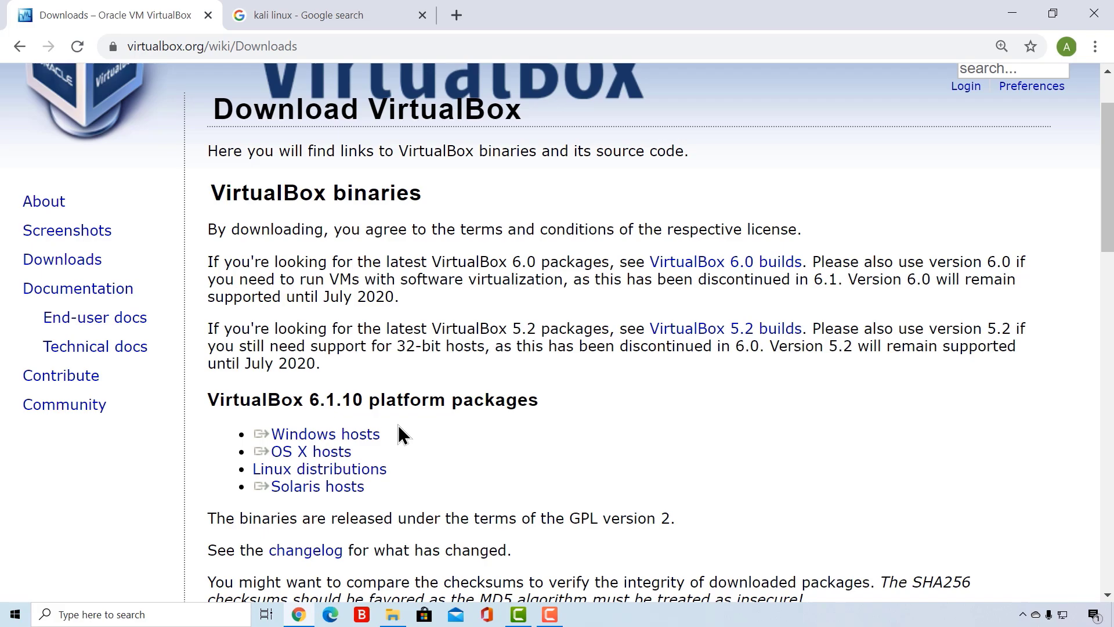
triple_click(251, 435)
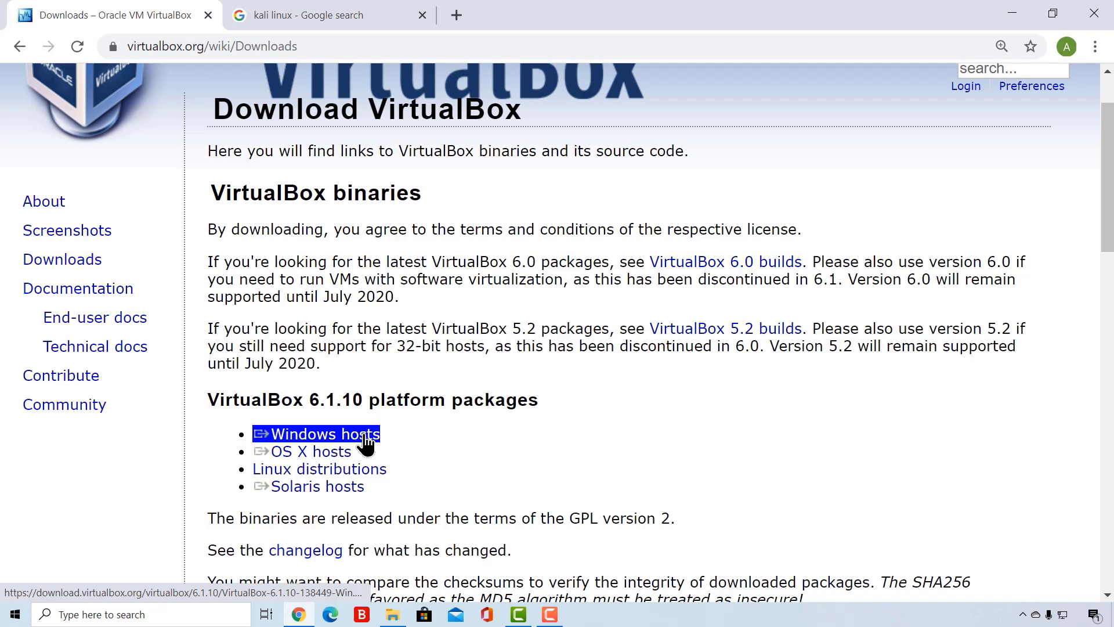
triple_click(252, 451)
triple_click(251, 469)
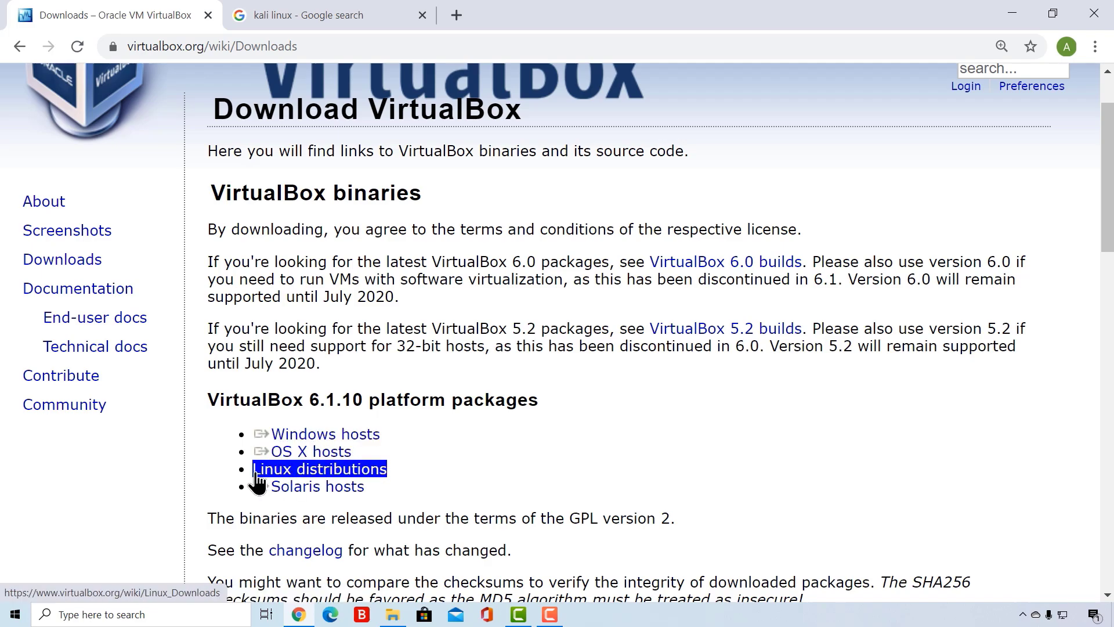
triple_click(304, 453)
triple_click(304, 467)
triple_click(307, 472)
left_click(654, 294)
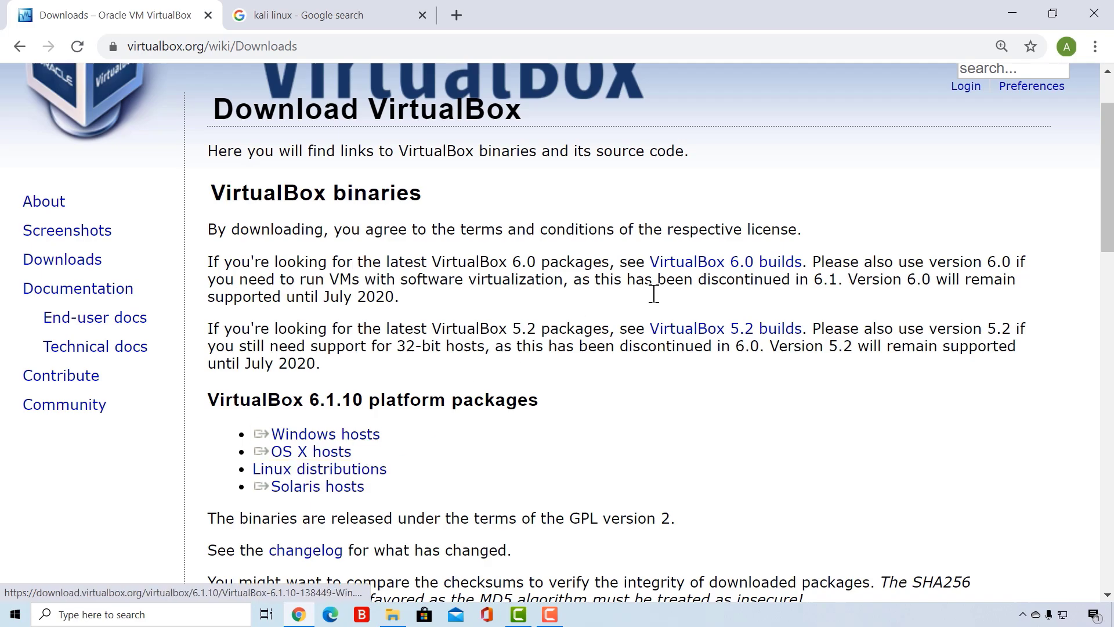
left_click(1013, 13)
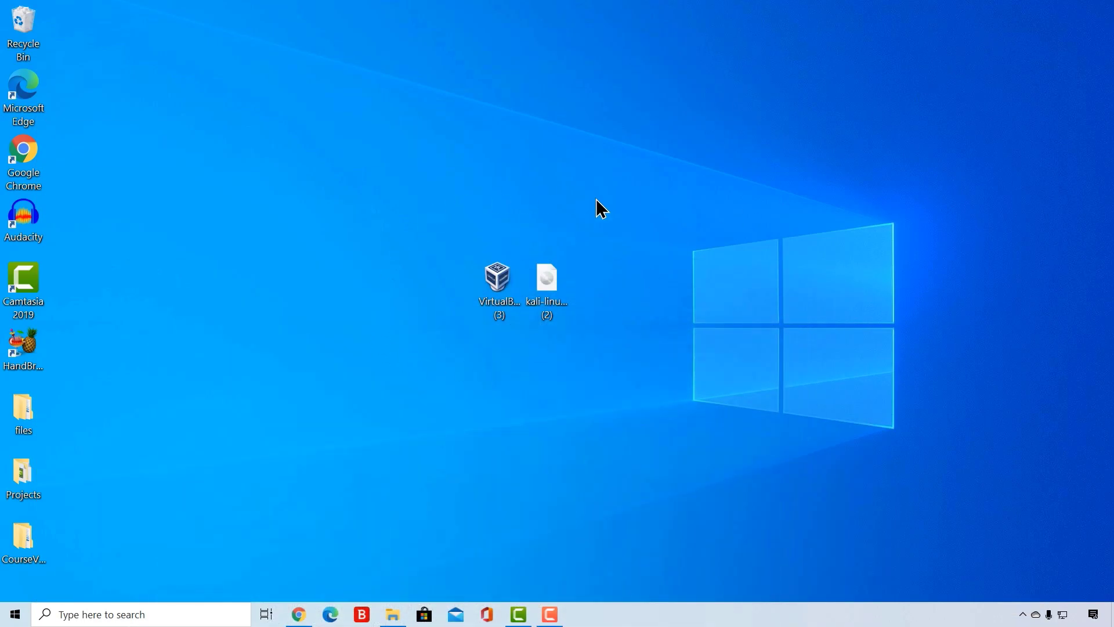
left_click(299, 615)
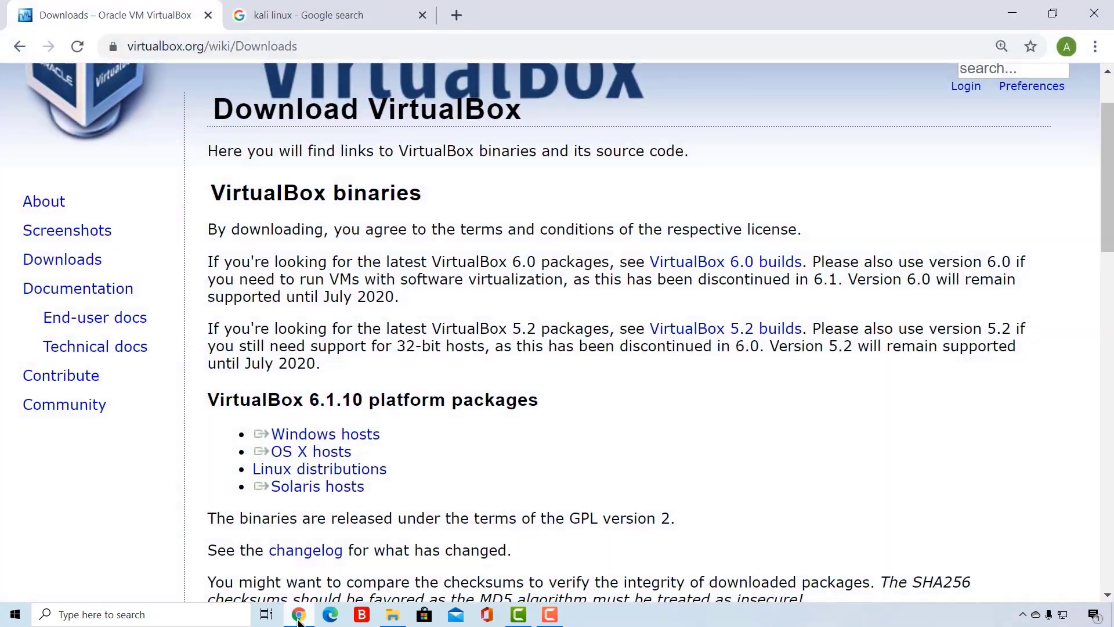
- Start downloading the VirtualBox 6.1.10 package for Windows hosts and cancel the download
triple_click(242, 439)
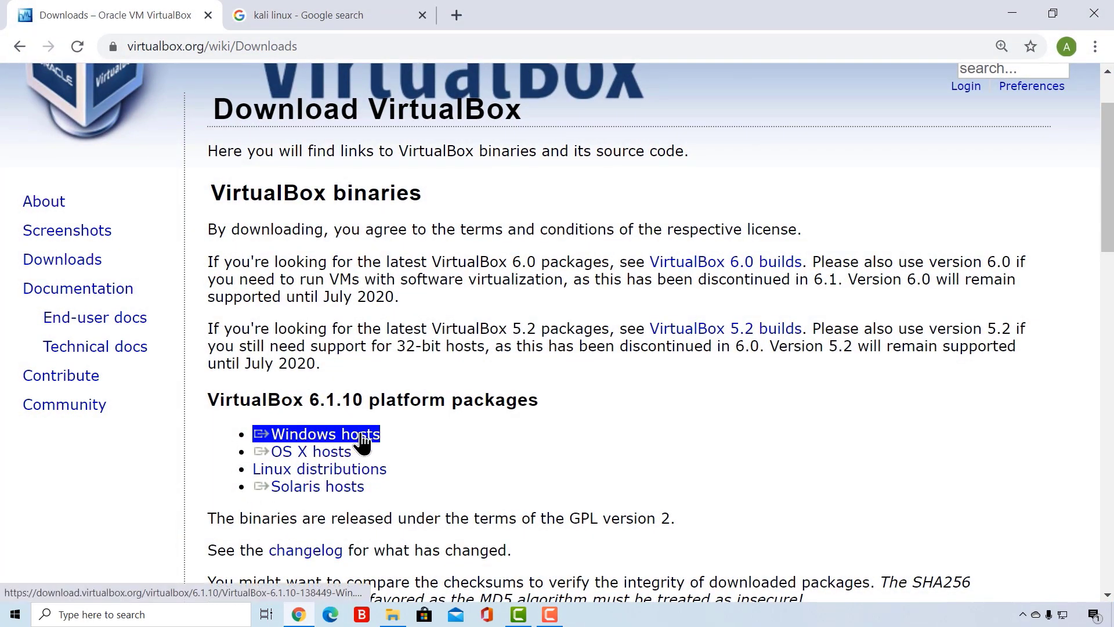
left_click(355, 401)
triple_click(323, 436)
left_click(307, 439)
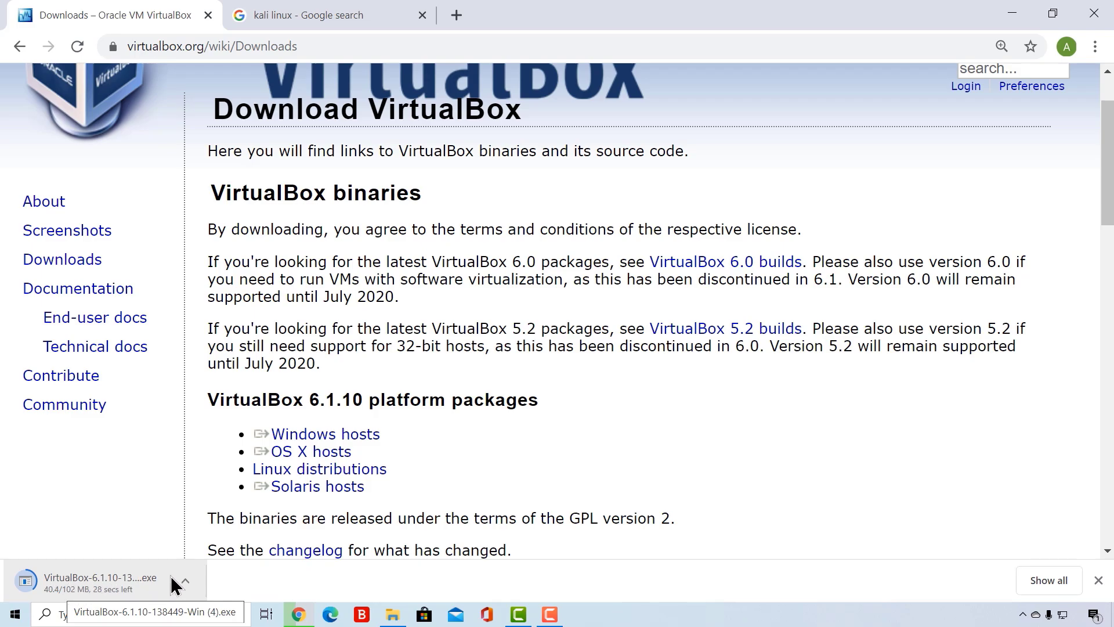
left_click(185, 582)
left_click(218, 553)
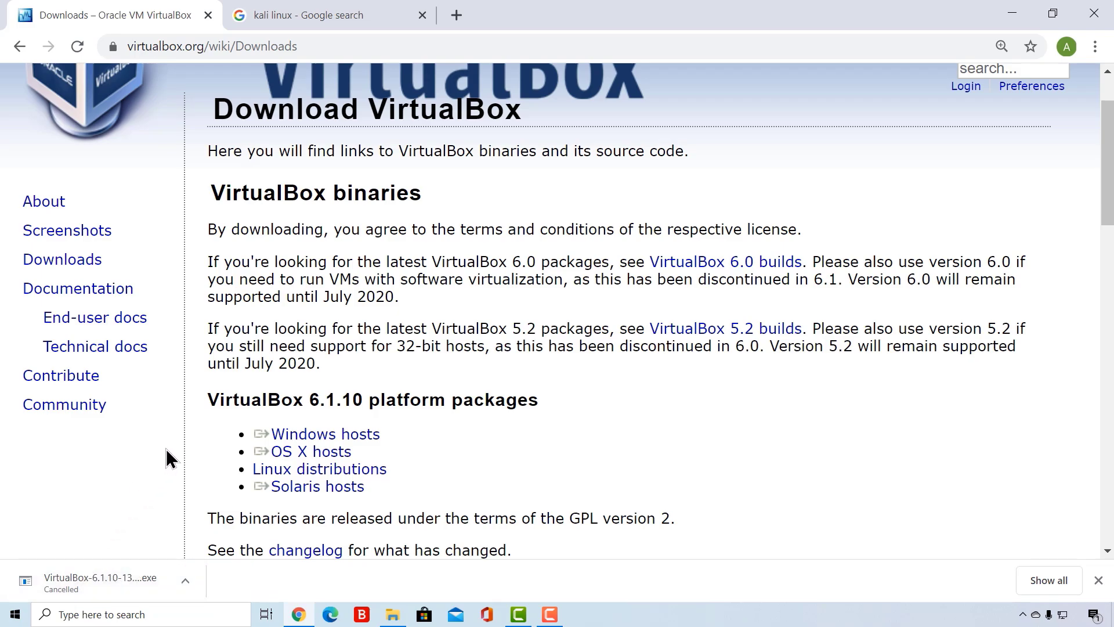
- Open the Kali Linux website from the kali linux search results and go to its Download Kali Linux page
key("ctrl+Tab")
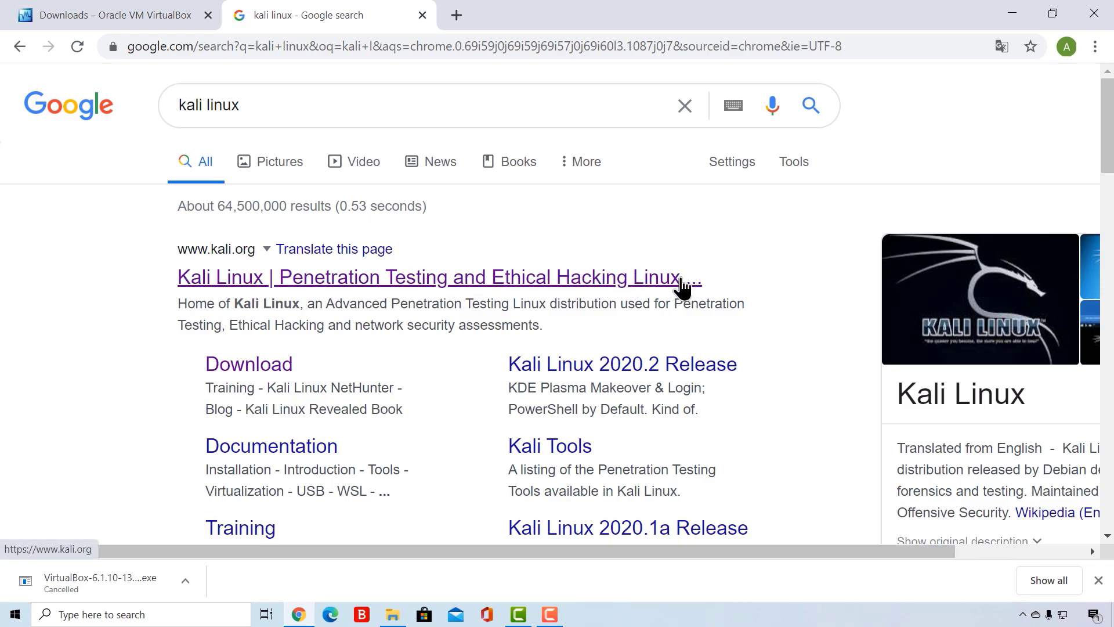
left_click(368, 280)
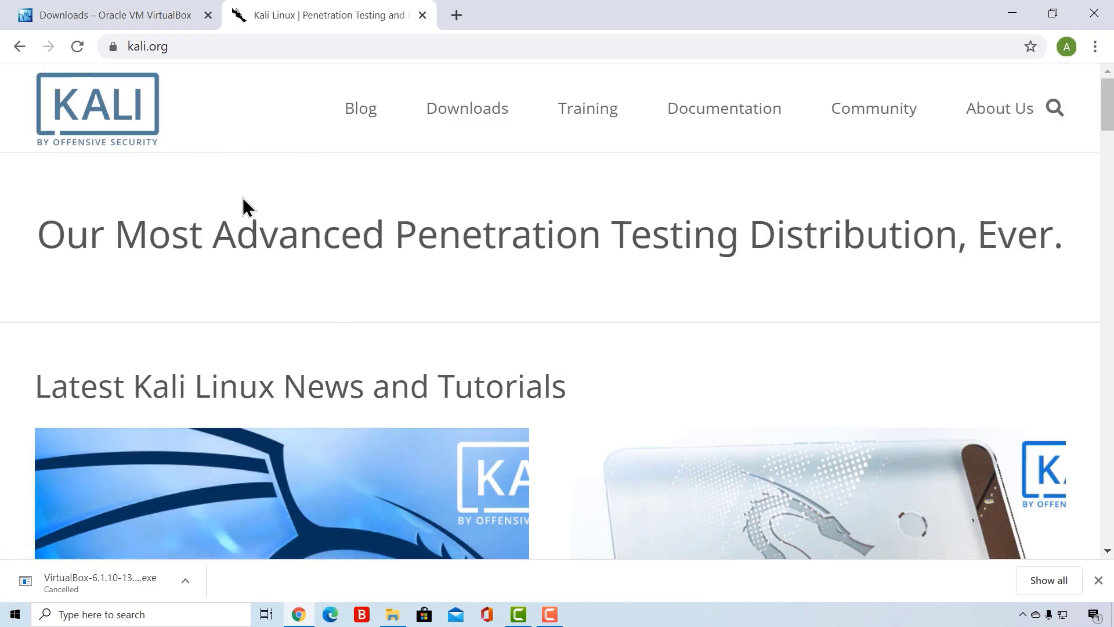
mouse_move(445, 111)
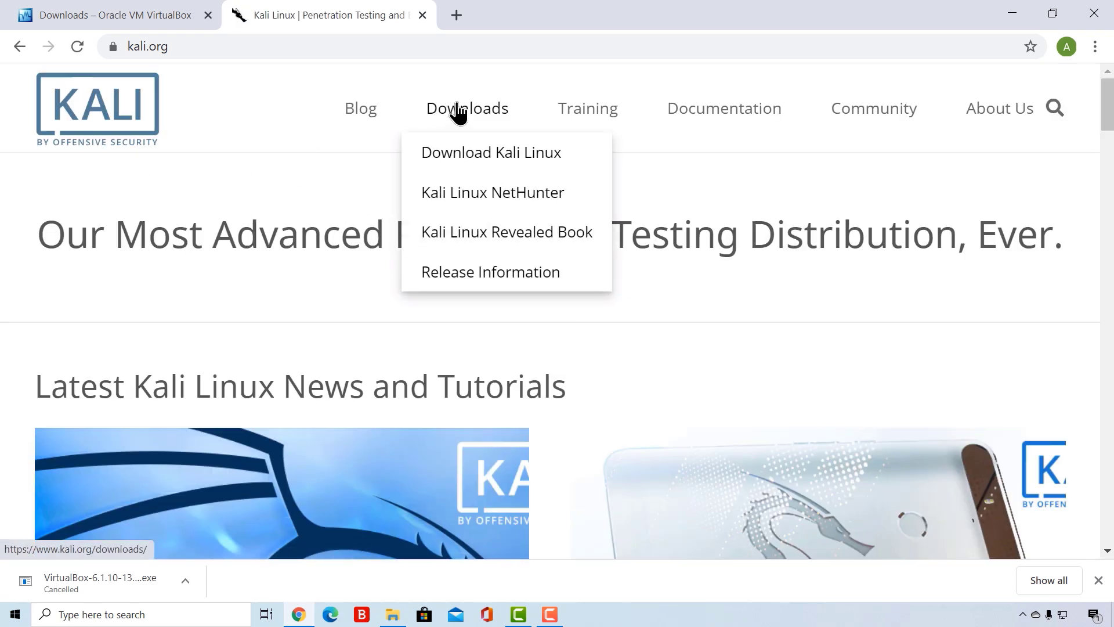
left_click(471, 155)
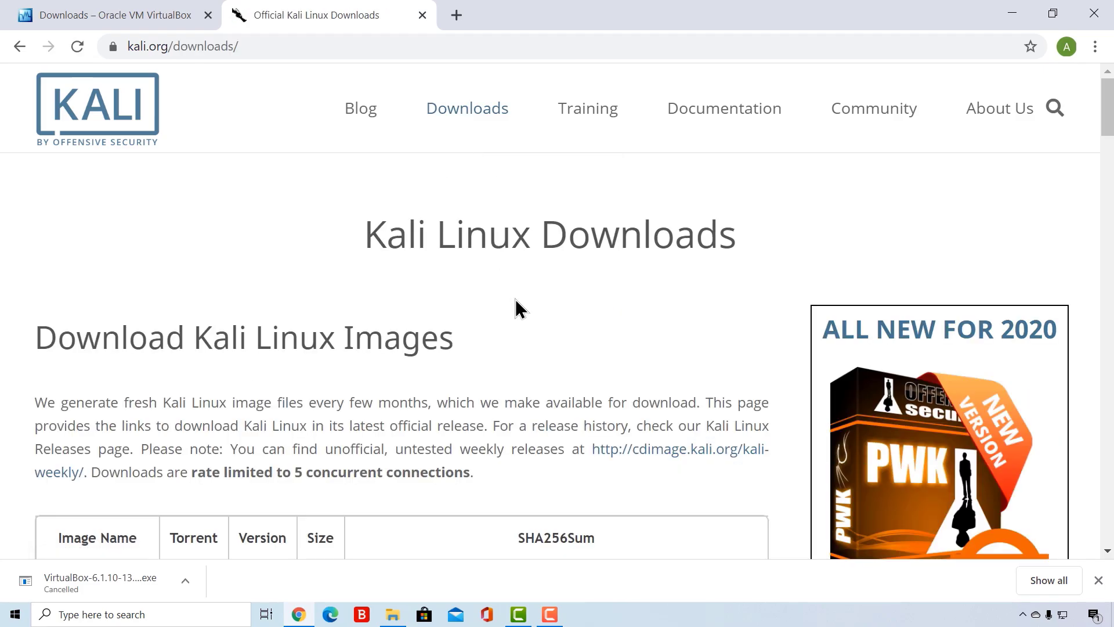
- Examine the table of Kali Linux images, comparing the 64-Bit (Installer) and 32-Bit (Installer) entries
scroll(503, 322, "down", 5)
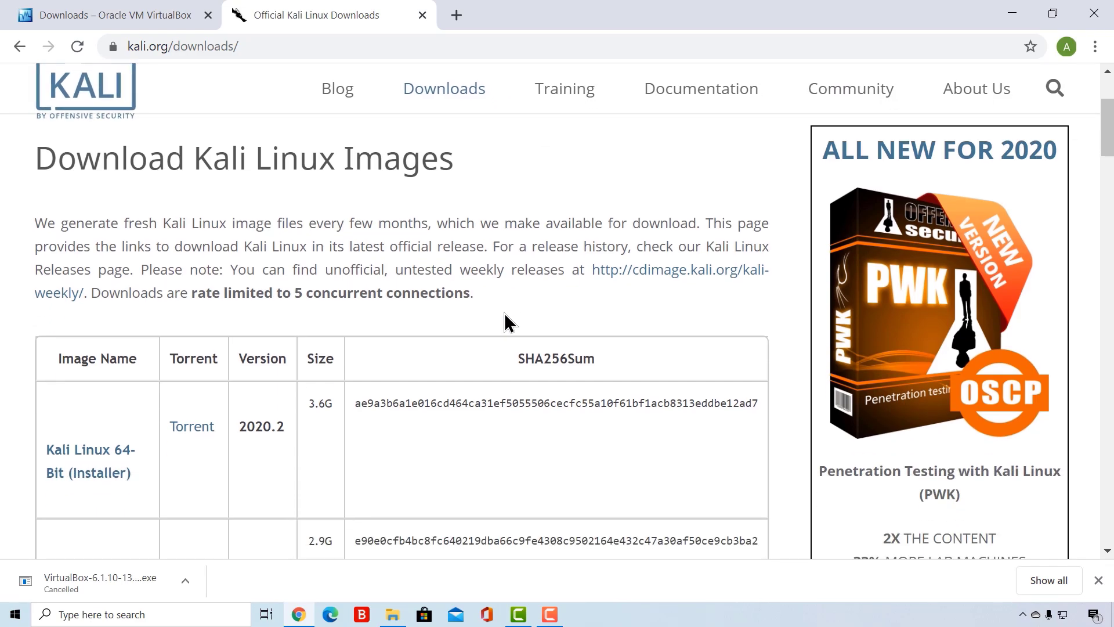
scroll(504, 322, "down", 3)
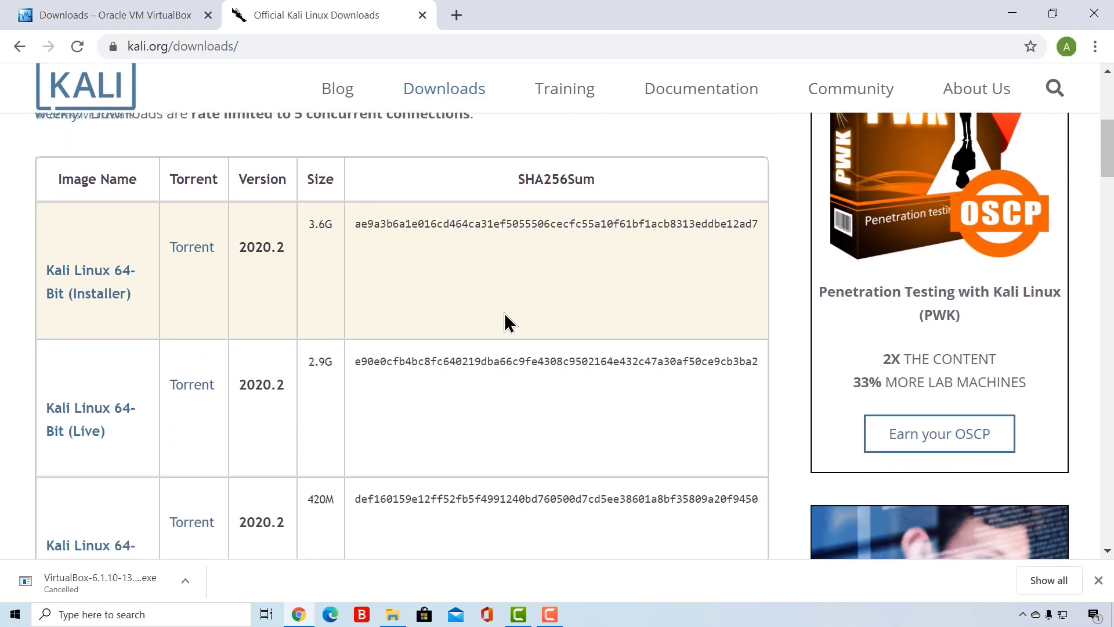
scroll(505, 322, "down", 5)
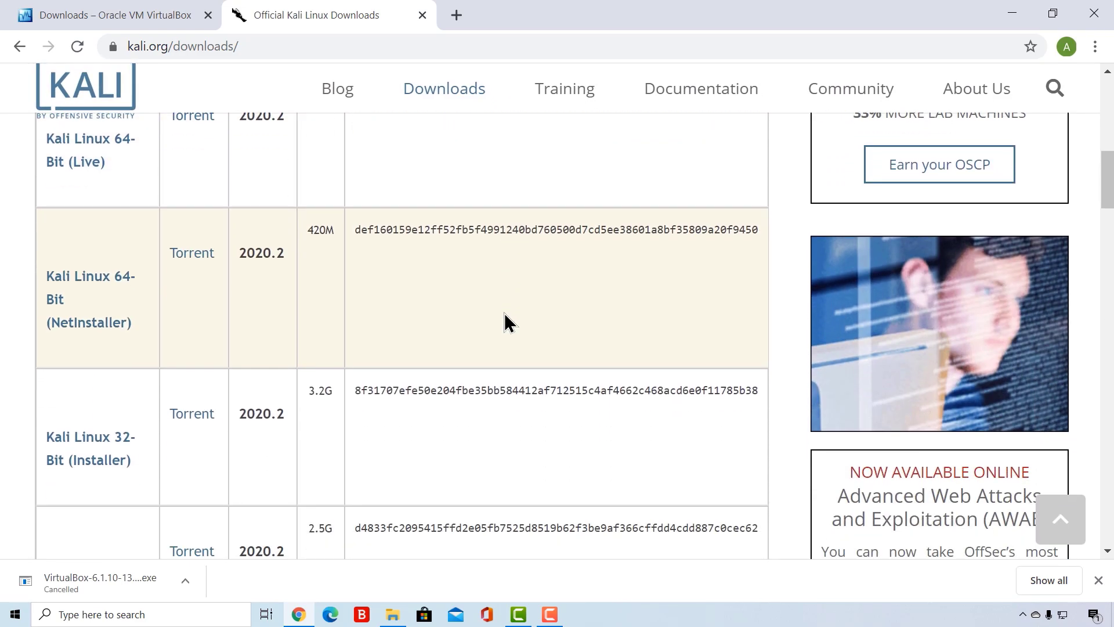
scroll(504, 322, "up", 2)
scroll(505, 322, "up", 5)
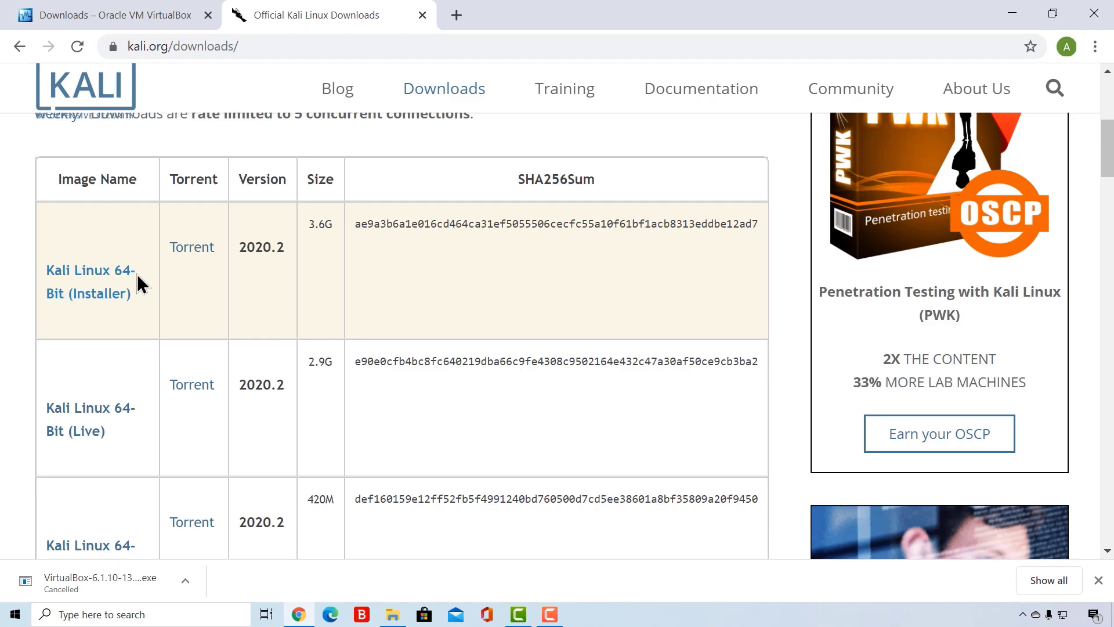
scroll(93, 313, "down", 6)
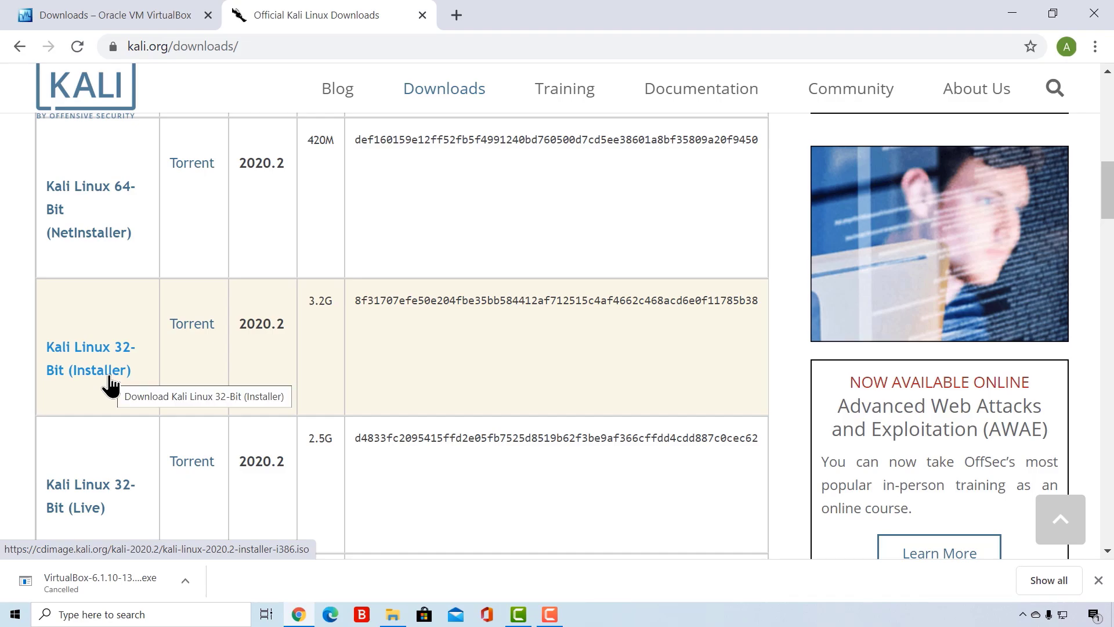
scroll(111, 383, "up", 6)
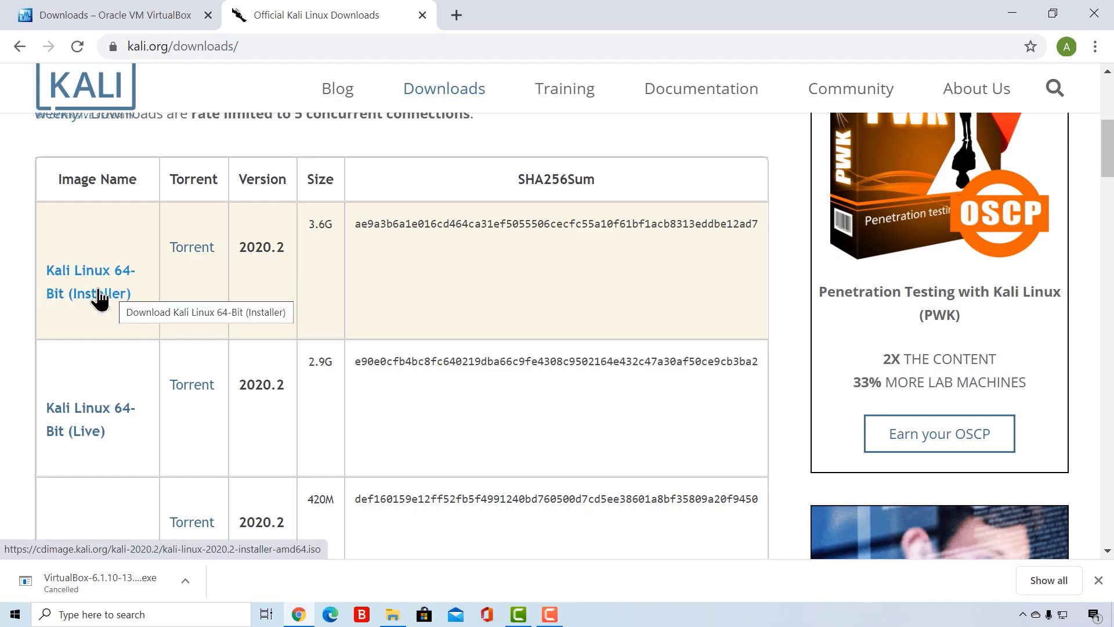
scroll(99, 296, "down", 6)
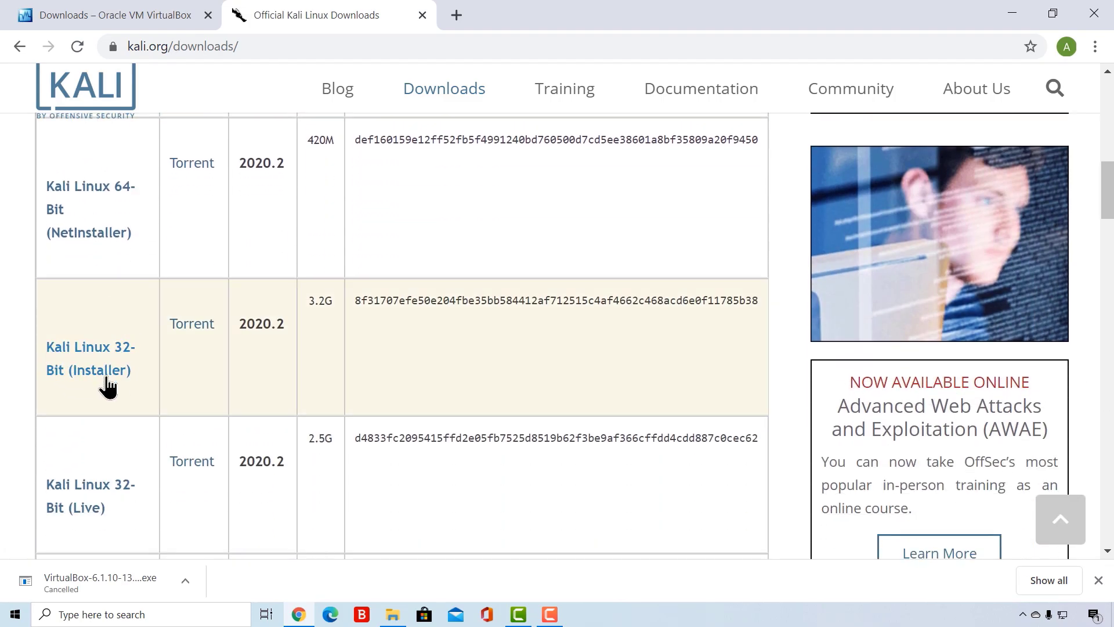
scroll(131, 383, "up", 1)
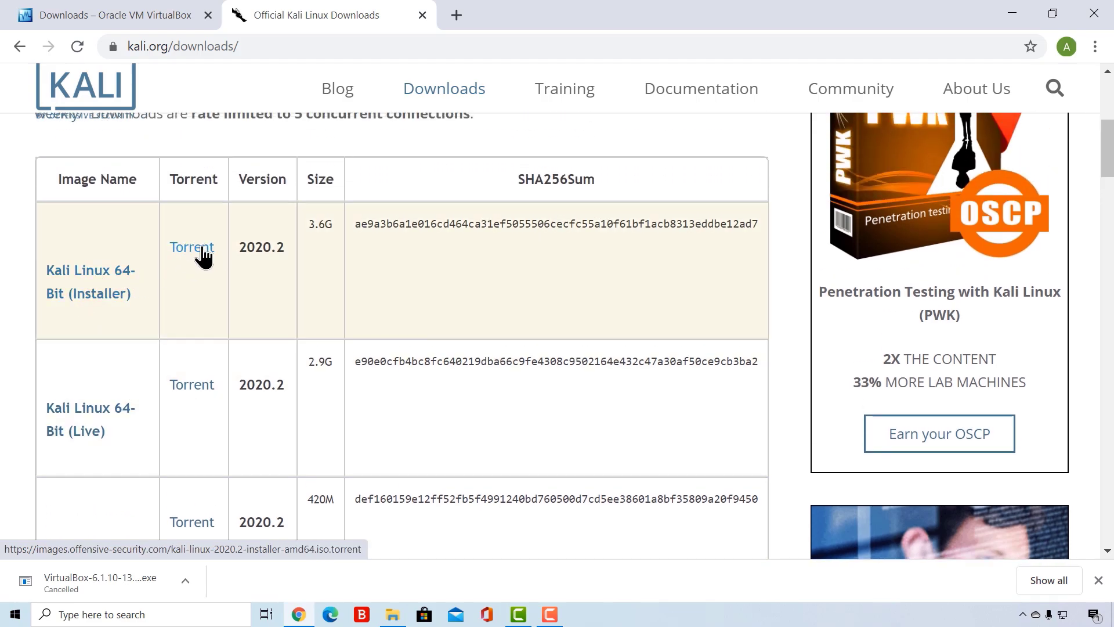
- Start downloading the Kali Linux 64-Bit (Installer) image, version 2020.2, and cancel the download
left_click(96, 280)
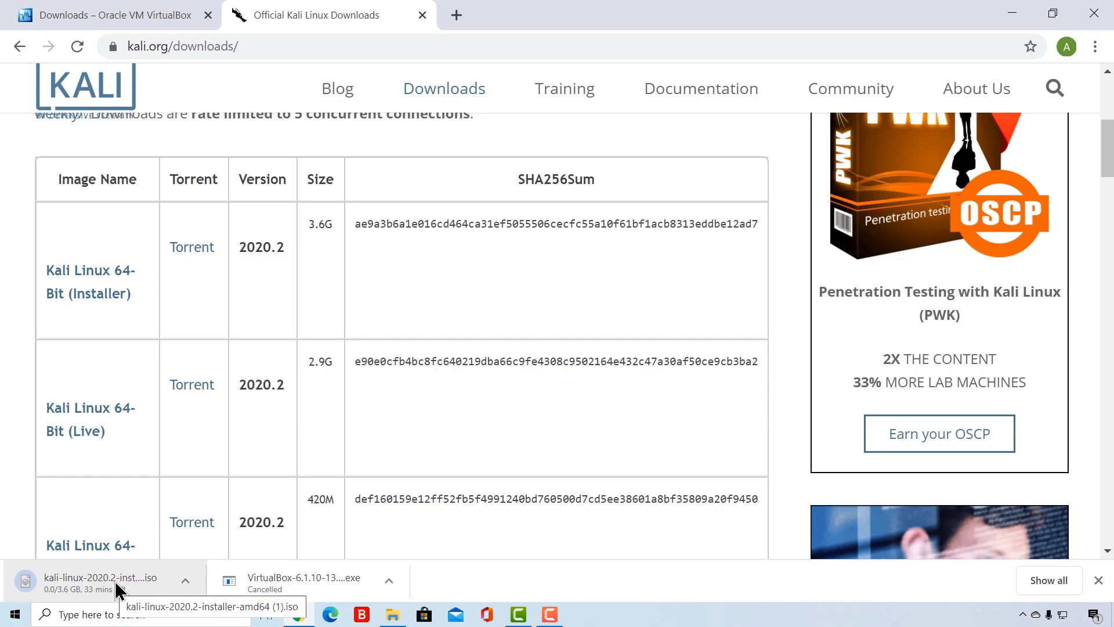
double_click(277, 244)
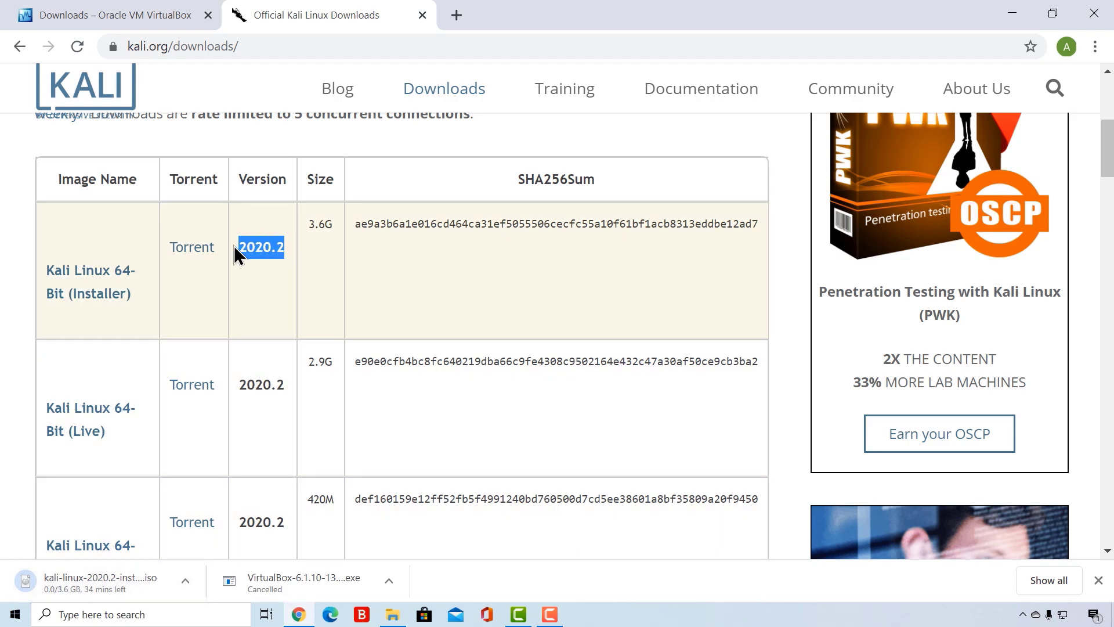
left_click(247, 266)
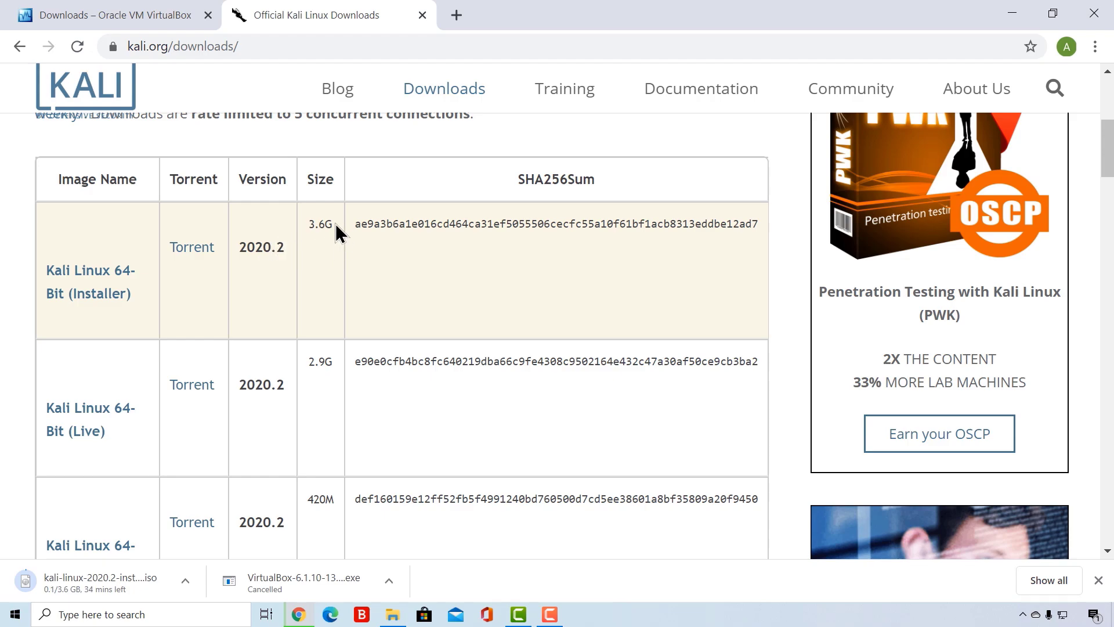
left_click_drag(337, 229, 308, 232)
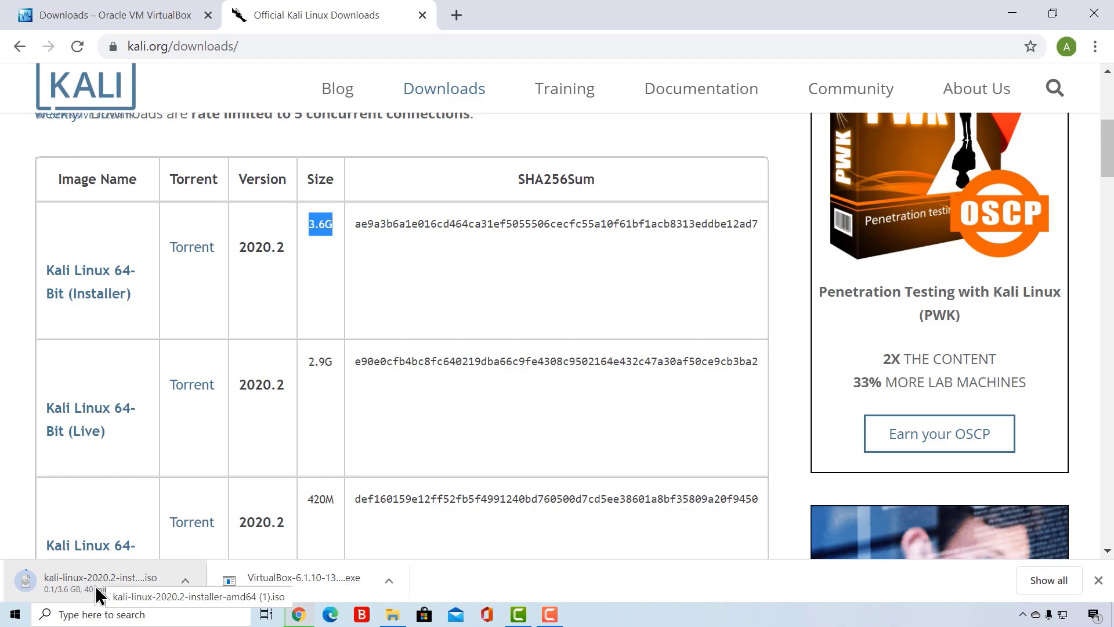
left_click(184, 580)
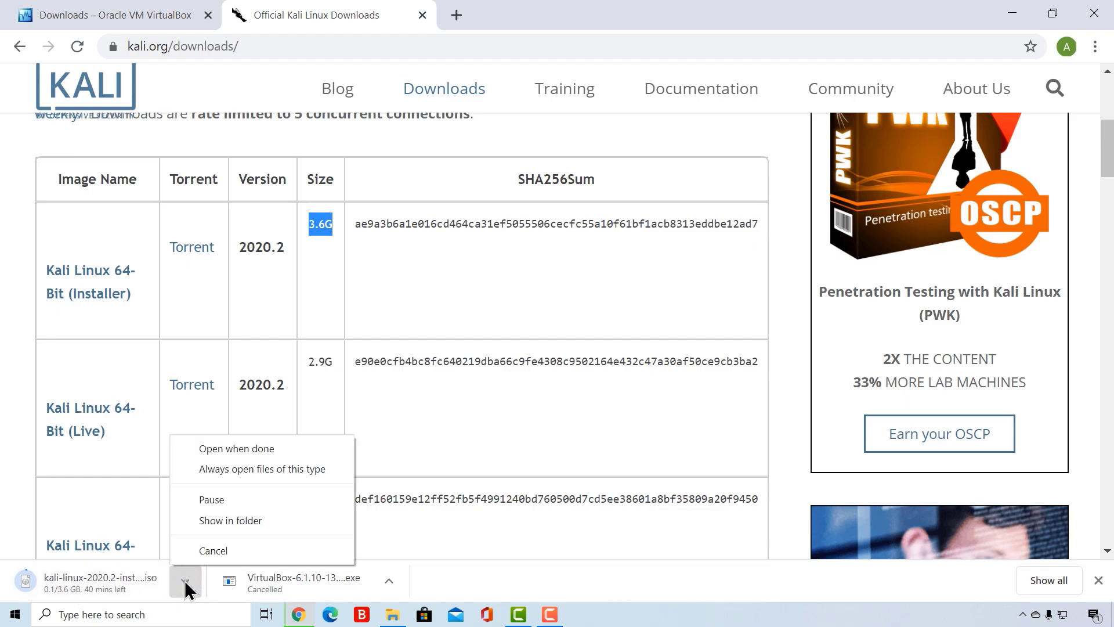
left_click(218, 549)
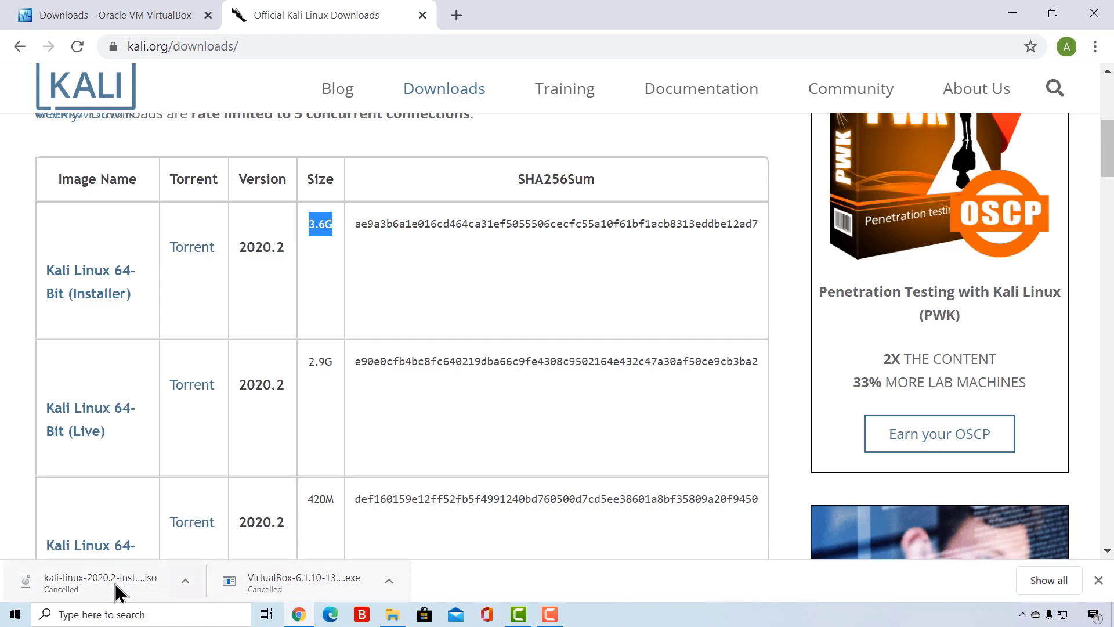
- Return to the desktop and locate the VirtualBox installer and the Kali Linux image file
left_click(1010, 16)
mouse_move(650, 355)
left_mouse_down()
mouse_move(414, 235)
mouse_move(649, 360)
left_mouse_up()
left_click(642, 350)
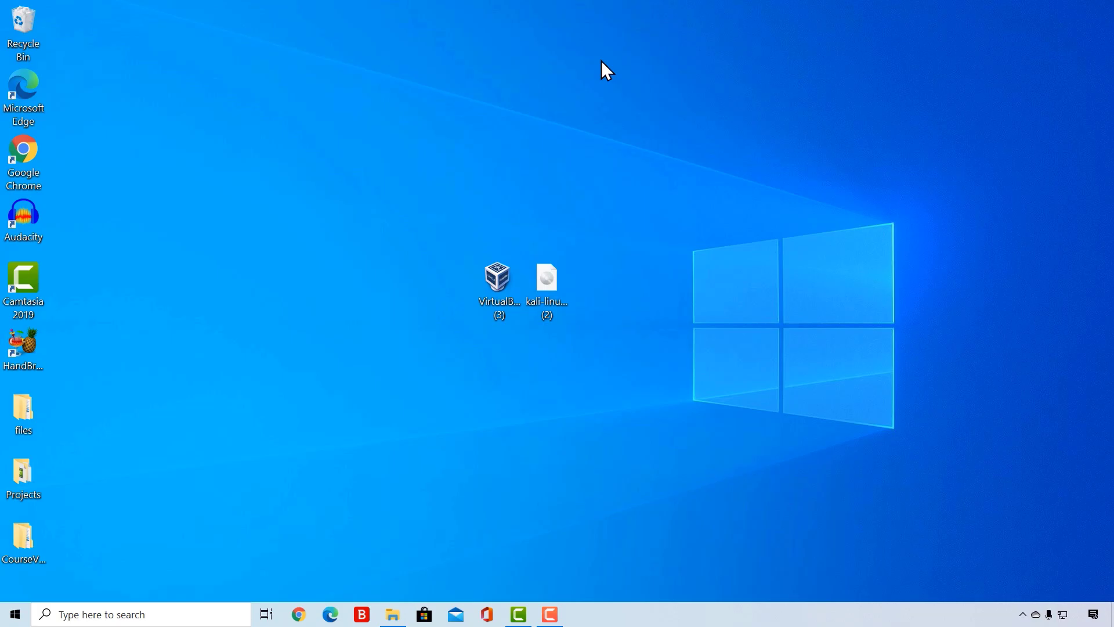
left_click_drag(606, 376, 424, 217)
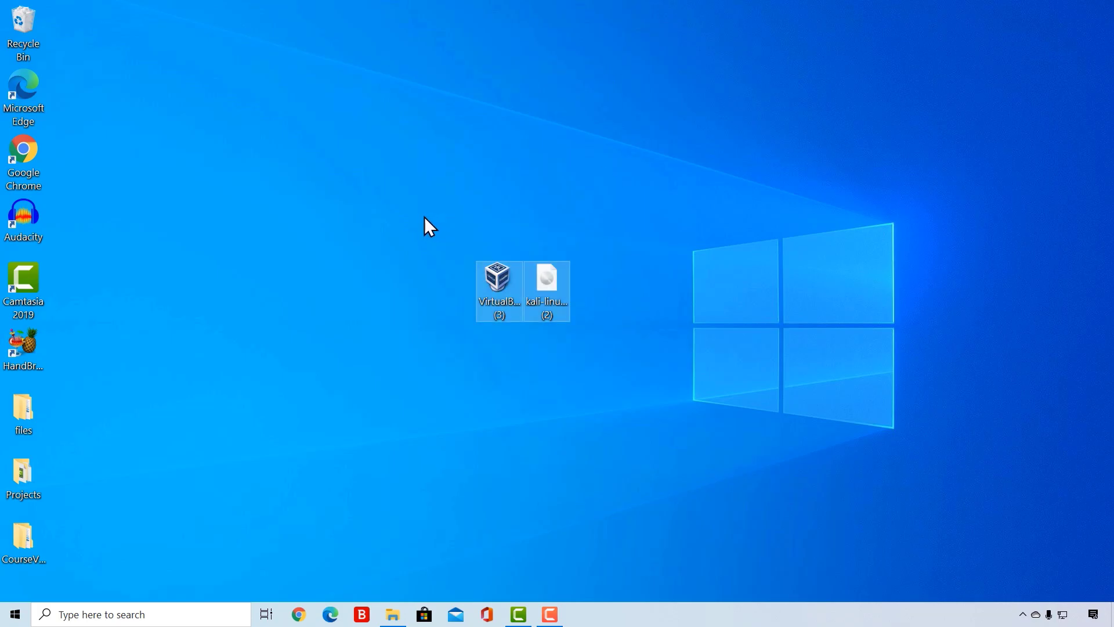
left_click(423, 217)
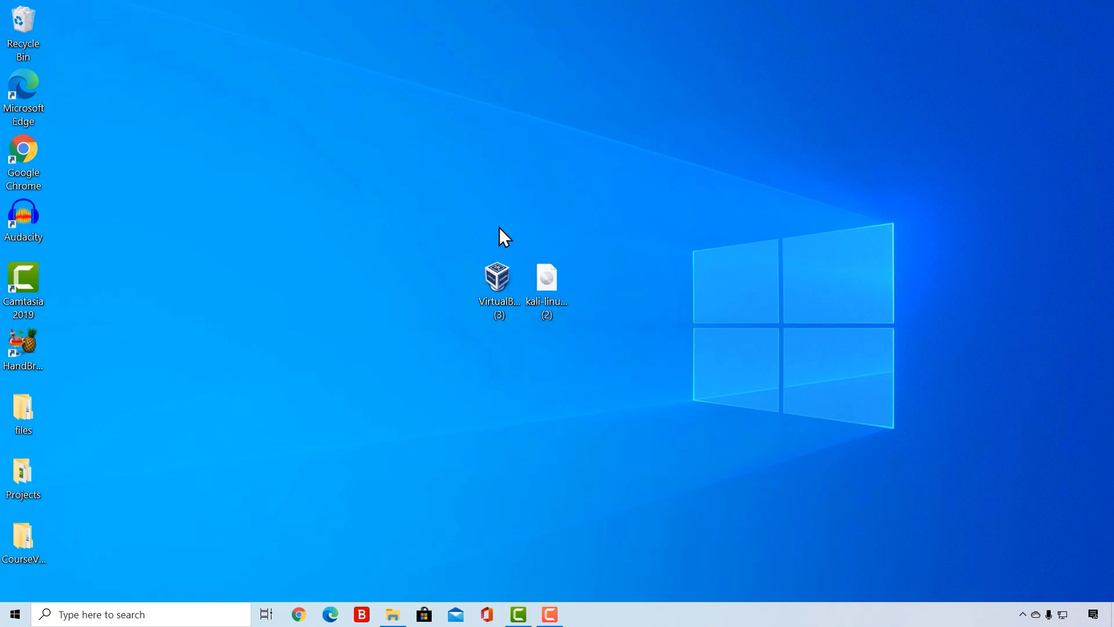
- Run the VirtualBox 6.1.10 installer from the desktop and accept the default features, install location and shortcut options
mouse_move(503, 275)
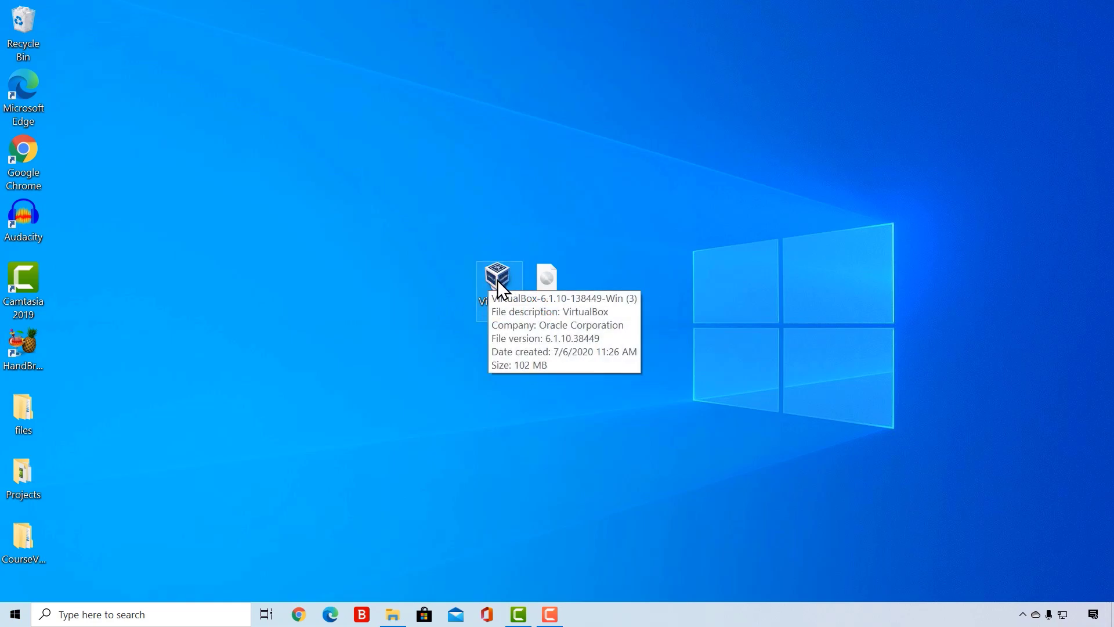
left_click_drag(499, 270, 311, 272)
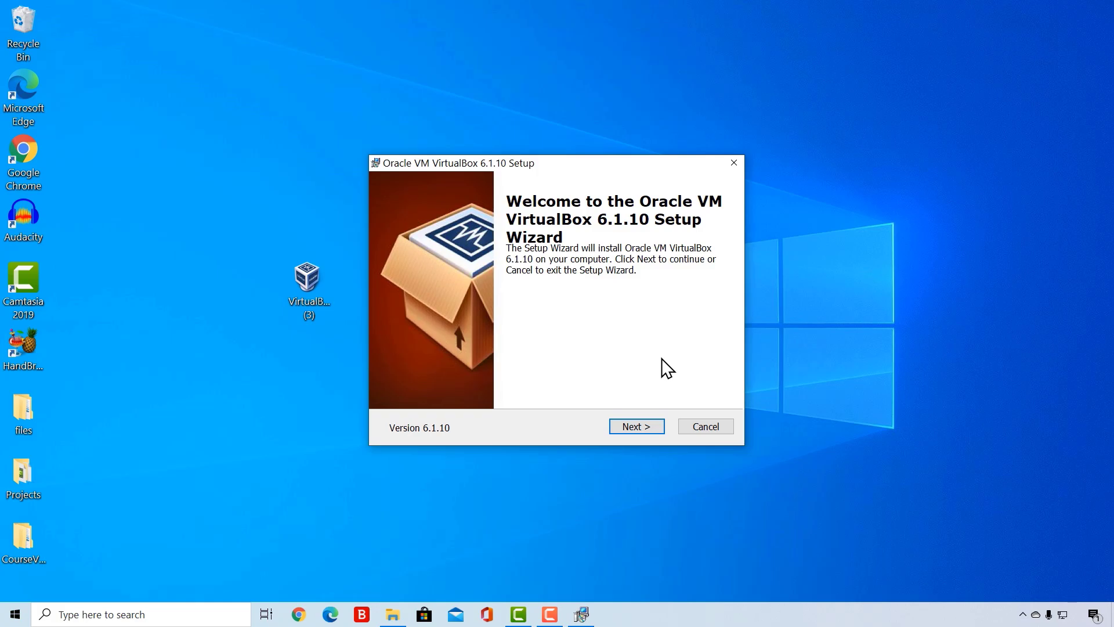
left_click(641, 427)
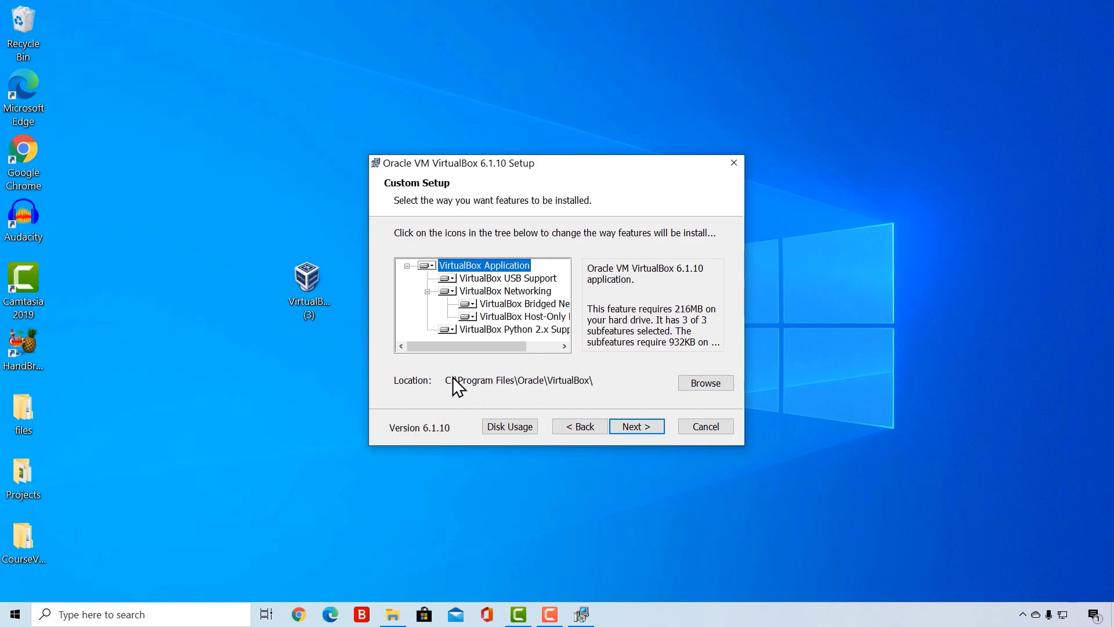
left_click(632, 426)
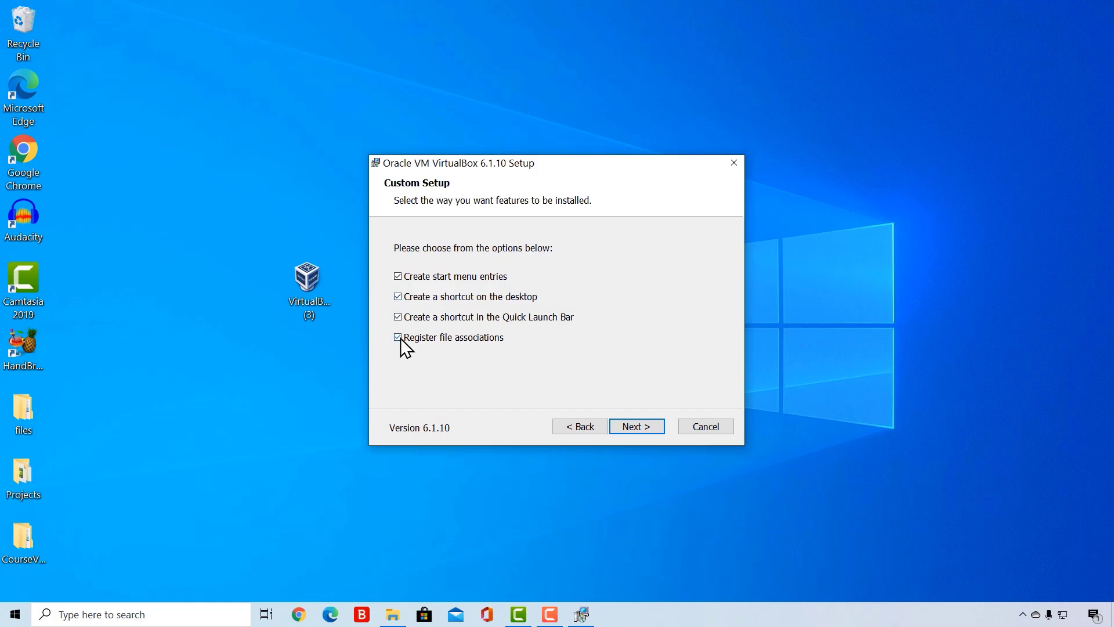
left_click(630, 426)
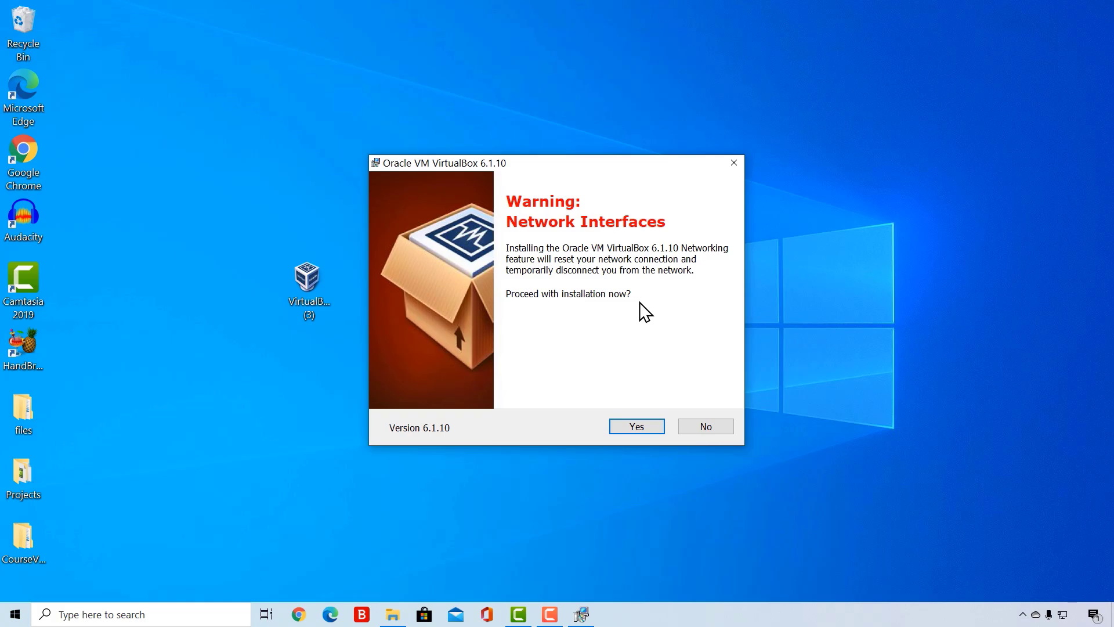
- Accept the network interfaces warning, install VirtualBox with administrator permission, and finish setup with the program set to start
left_click(637, 427)
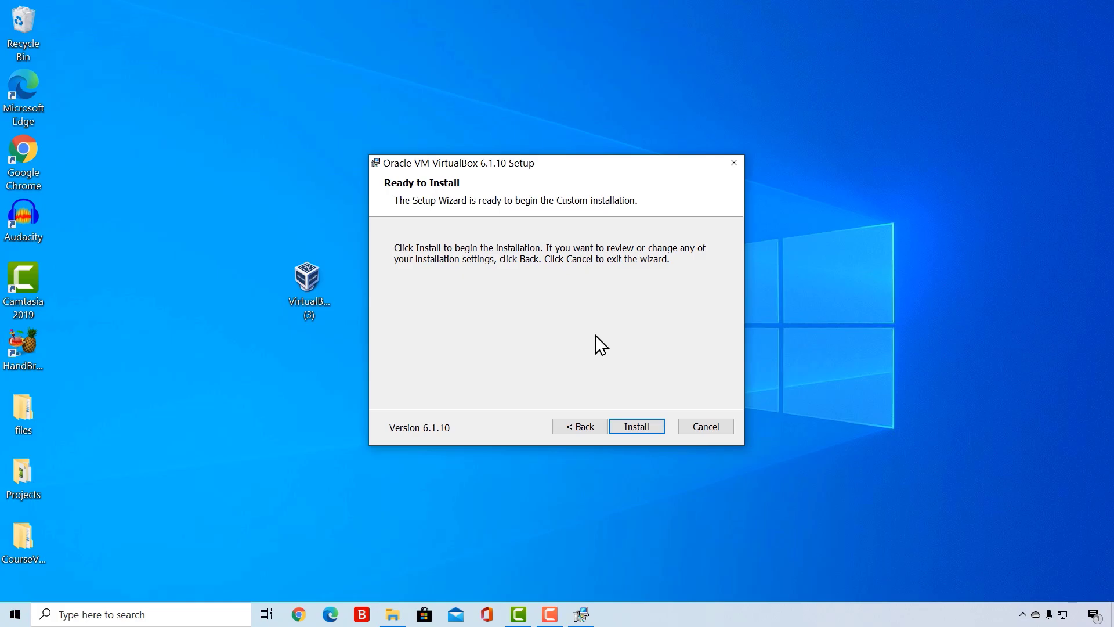
left_click(628, 427)
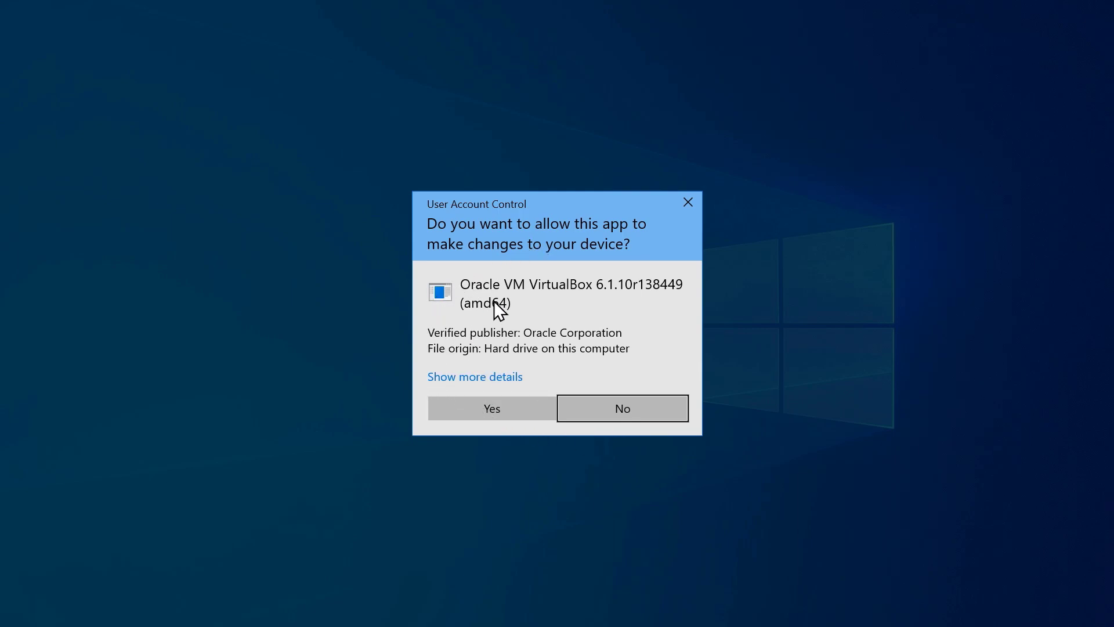
left_click(492, 407)
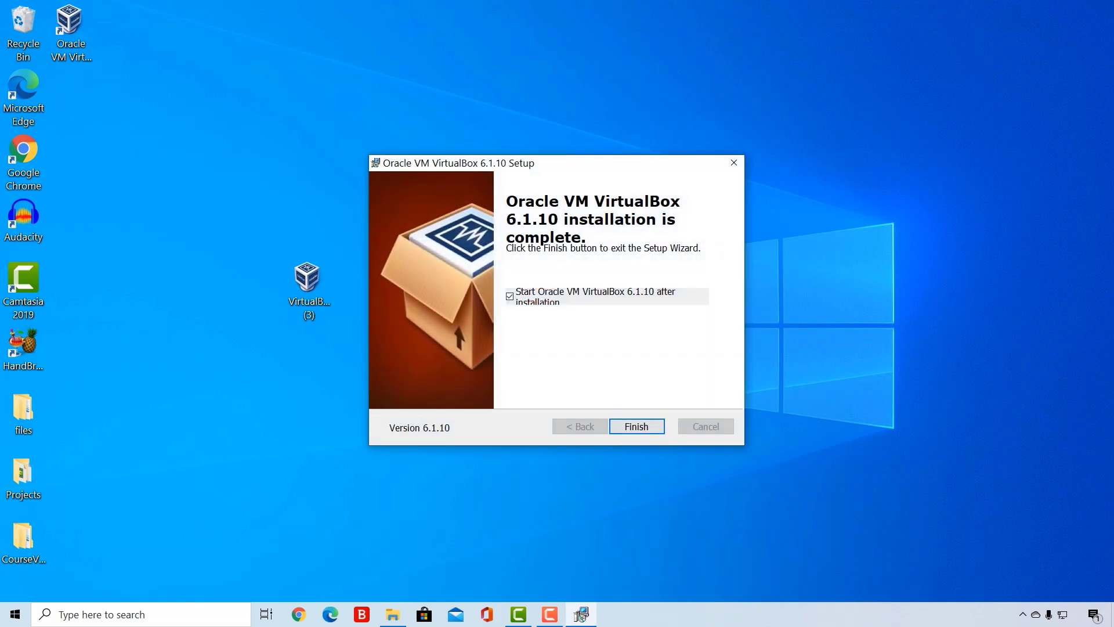
left_click(634, 427)
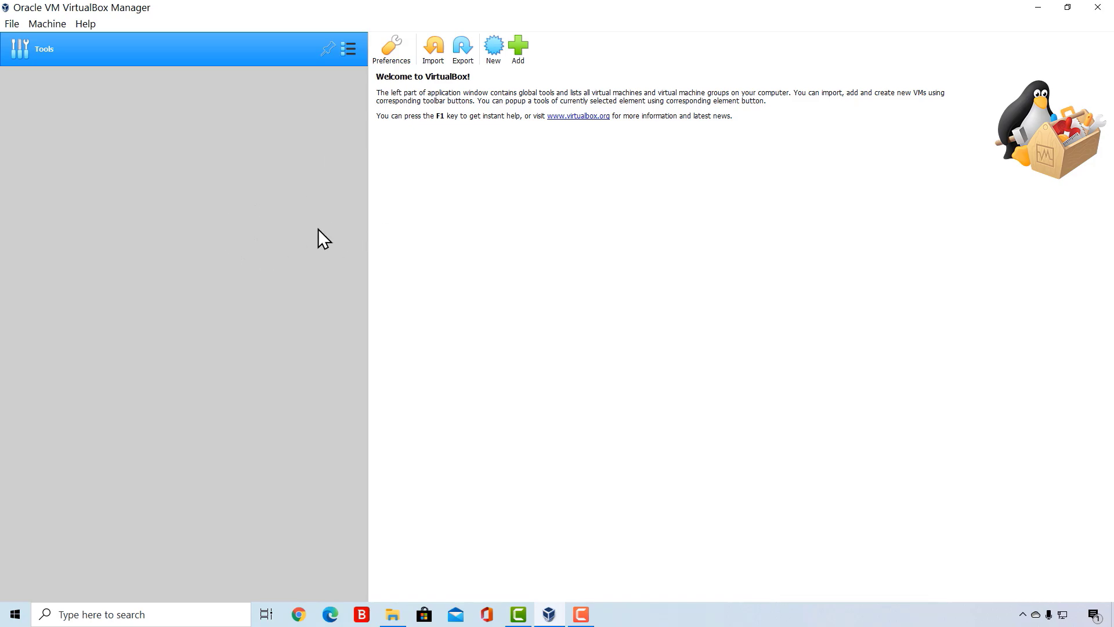
- Begin a new virtual machine named Kali Linux, with type Linux and version Debian (64-bit), and continue to the memory size
left_click(492, 48)
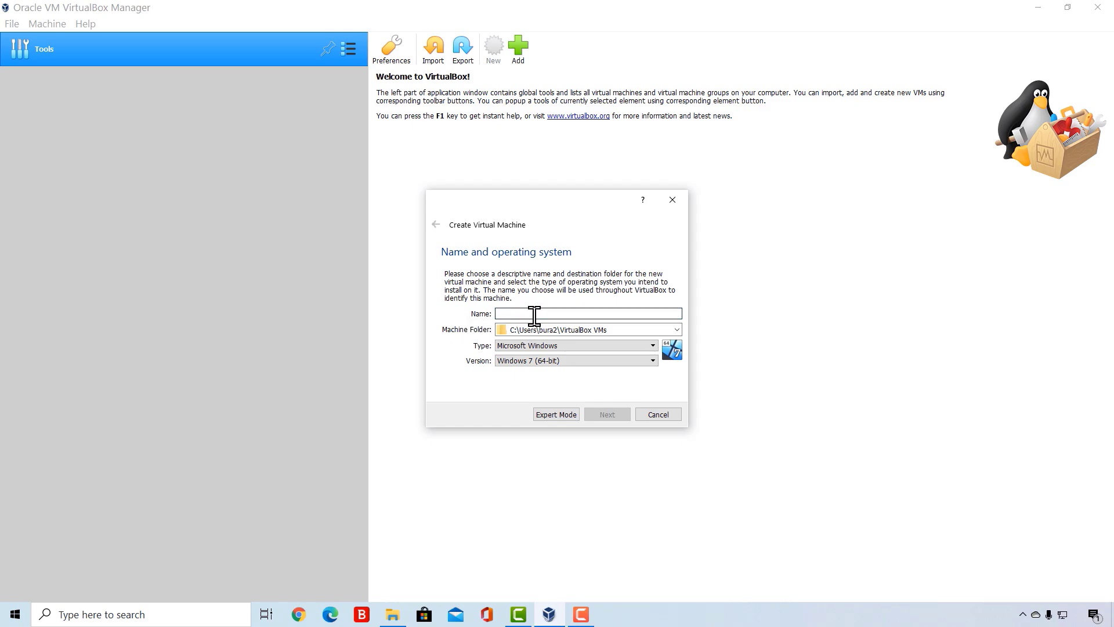
type("Kali Linux")
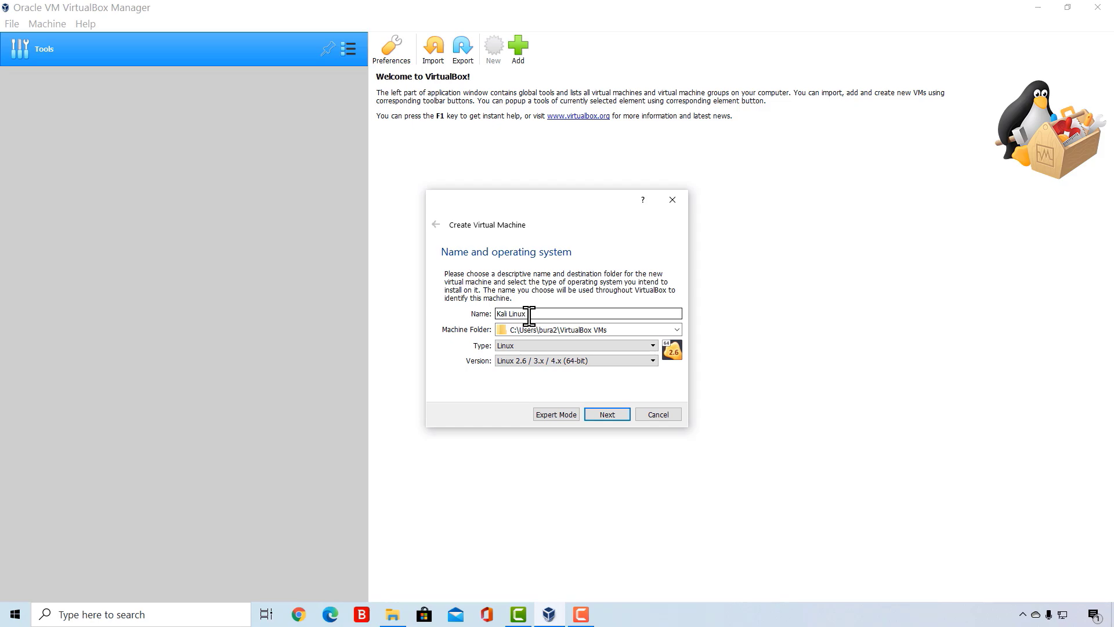
left_click(518, 346)
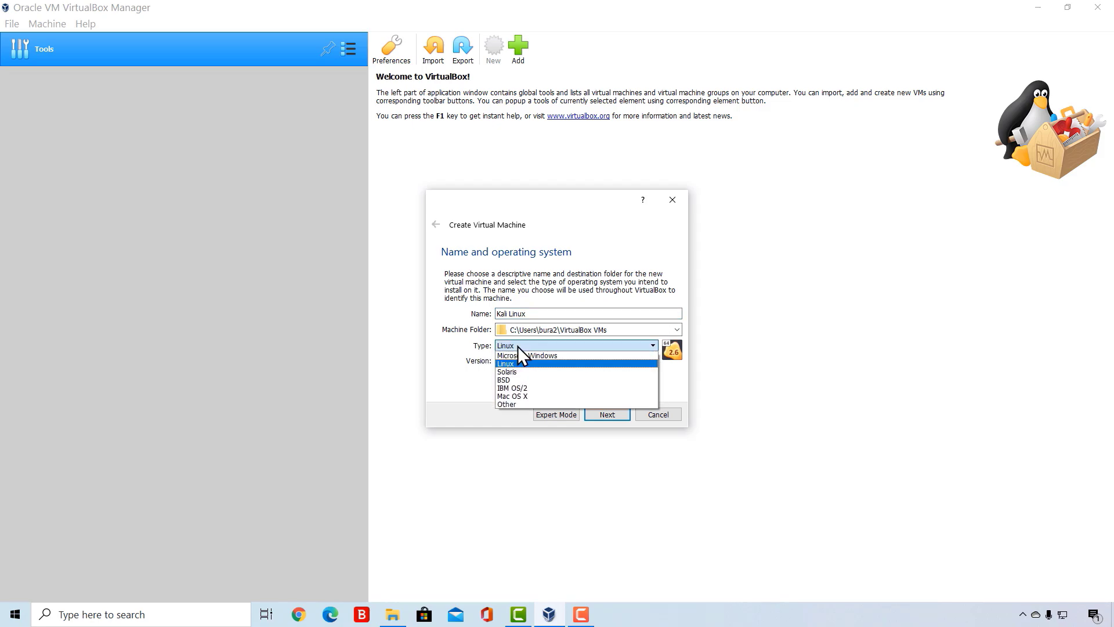
left_click(509, 365)
left_click(524, 314)
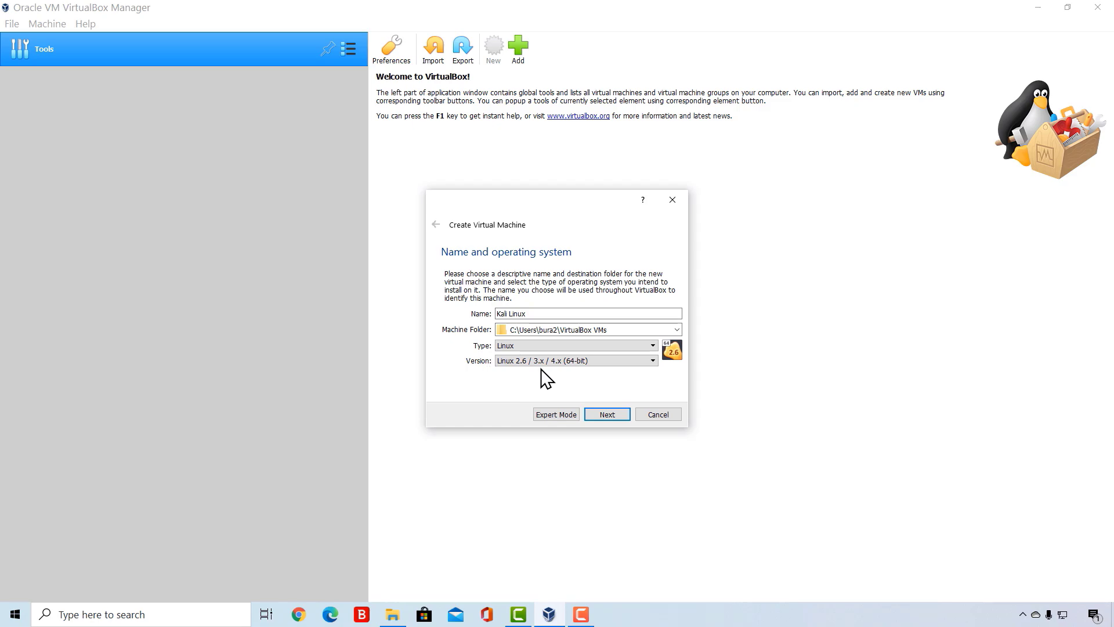
left_click(561, 364)
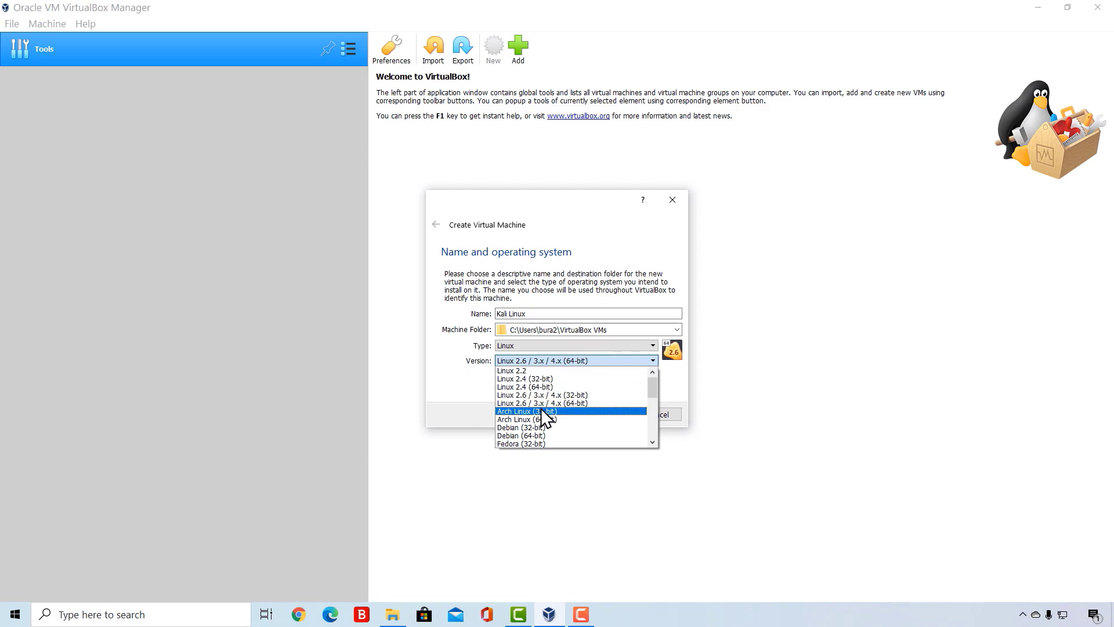
scroll(541, 408, "down", 1)
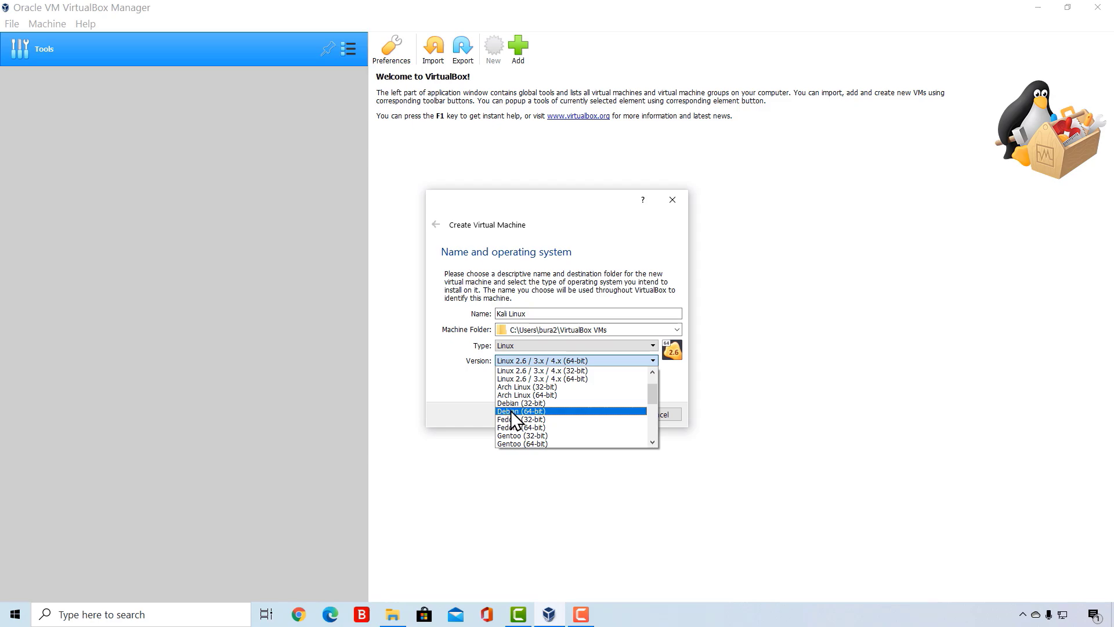
left_click(511, 410)
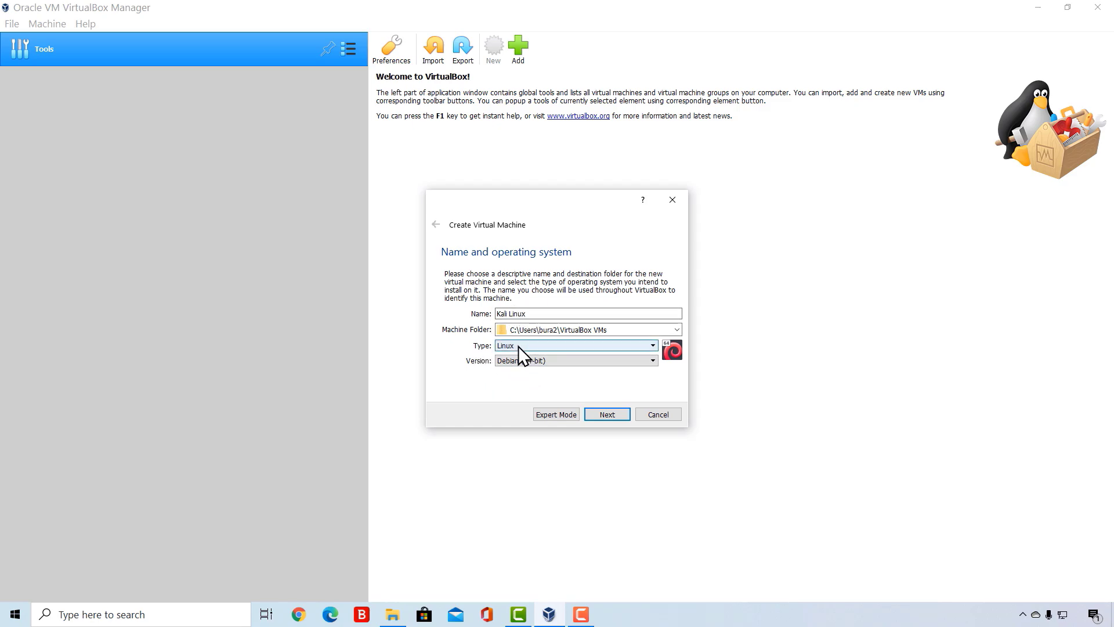
left_click(604, 415)
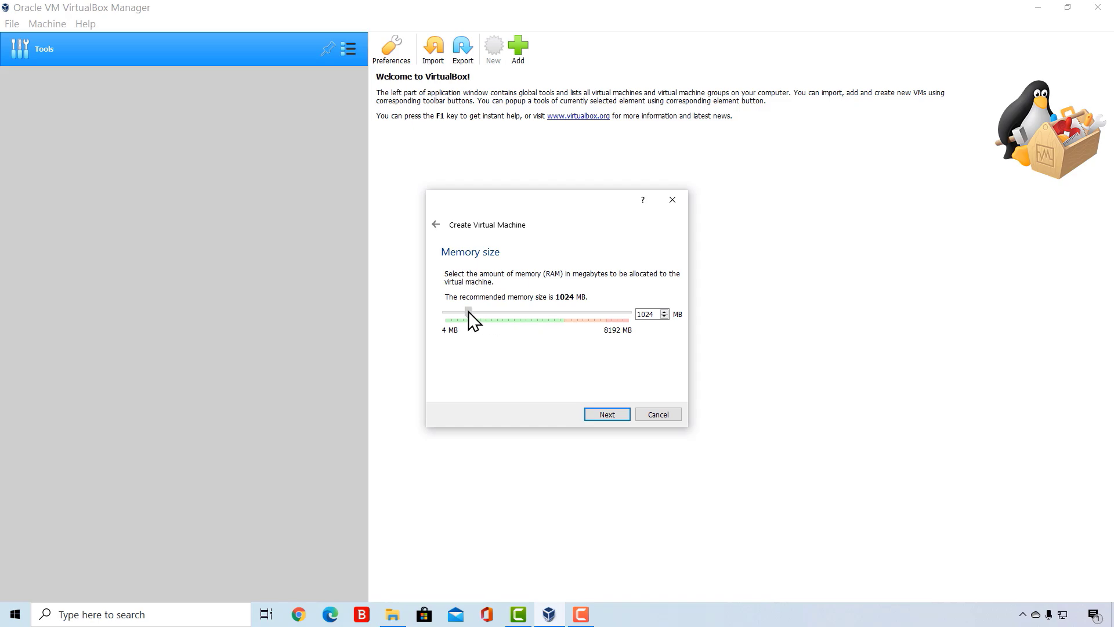
- Set the virtual machine's memory size to 2048 MB and continue to the hard disk options
left_click_drag(468, 312, 490, 311)
left_click_drag(490, 311, 535, 309)
left_click_drag(538, 310, 489, 311)
left_click_drag(493, 310, 470, 310)
left_click_drag(470, 310, 491, 310)
left_click(605, 414)
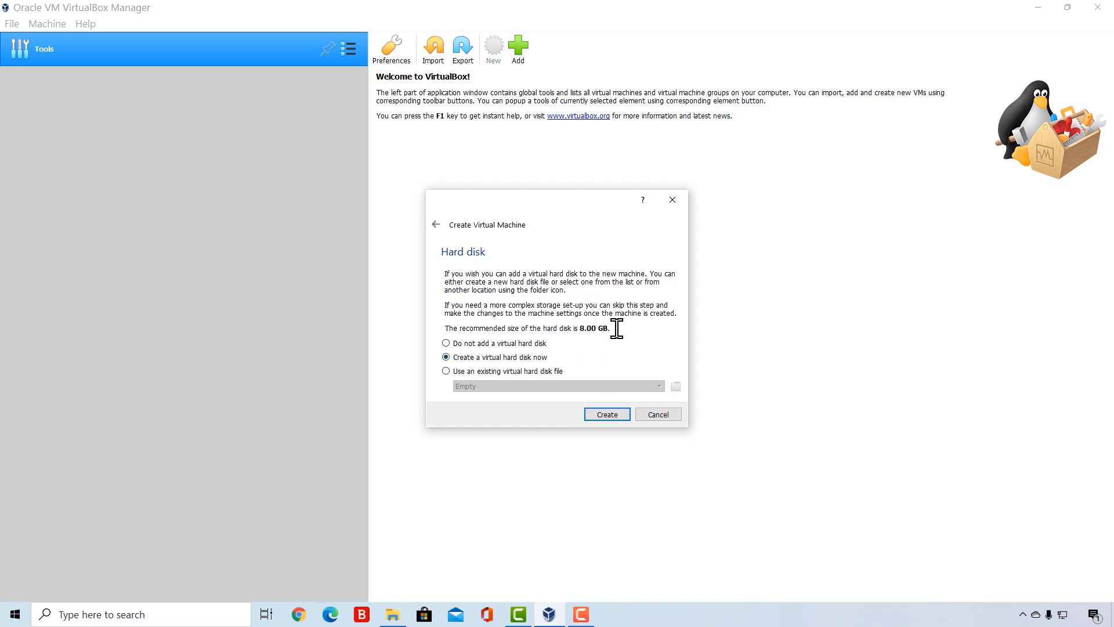
- Choose to create a virtual hard disk now, using the VDI (VirtualBox Disk Image) file type and dynamically allocated storage
left_click_drag(607, 328, 526, 325)
left_click(612, 331)
left_click(598, 412)
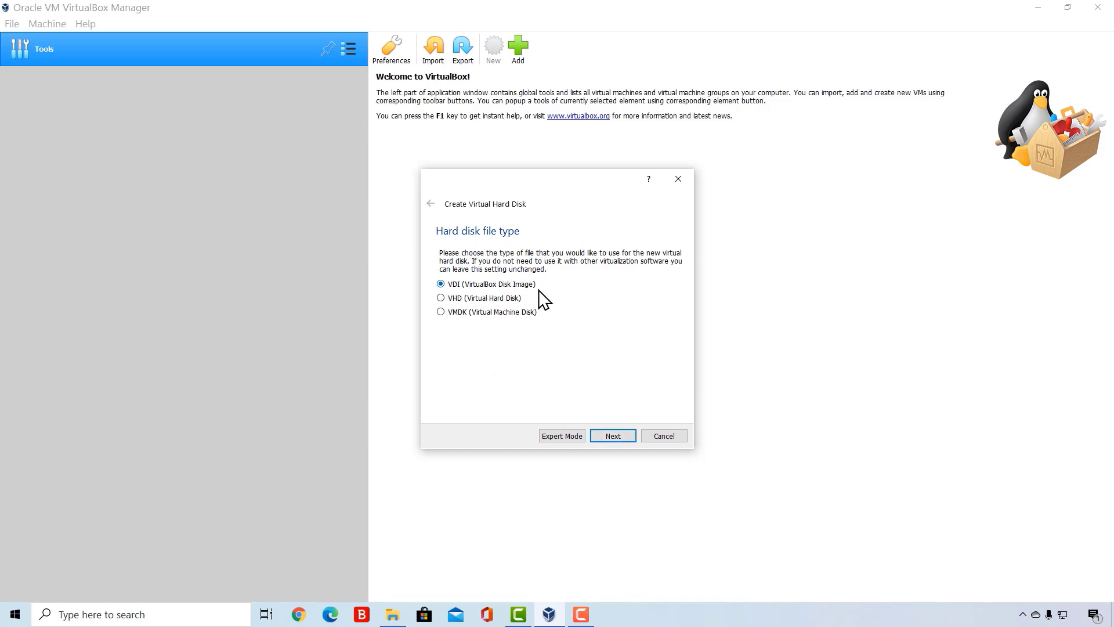
left_click(612, 437)
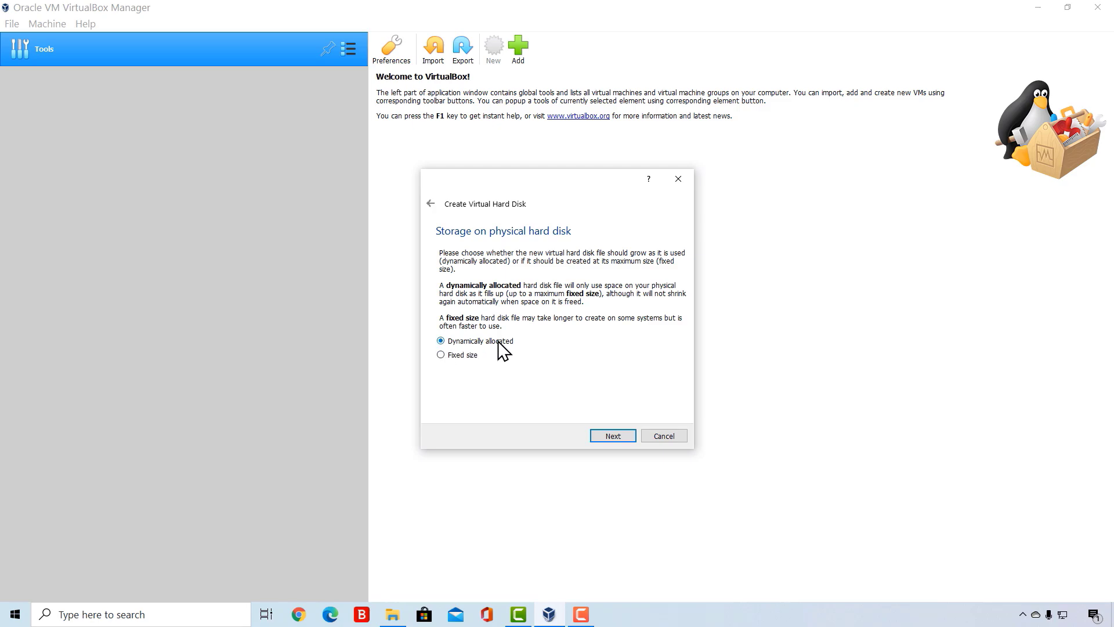
left_click(611, 437)
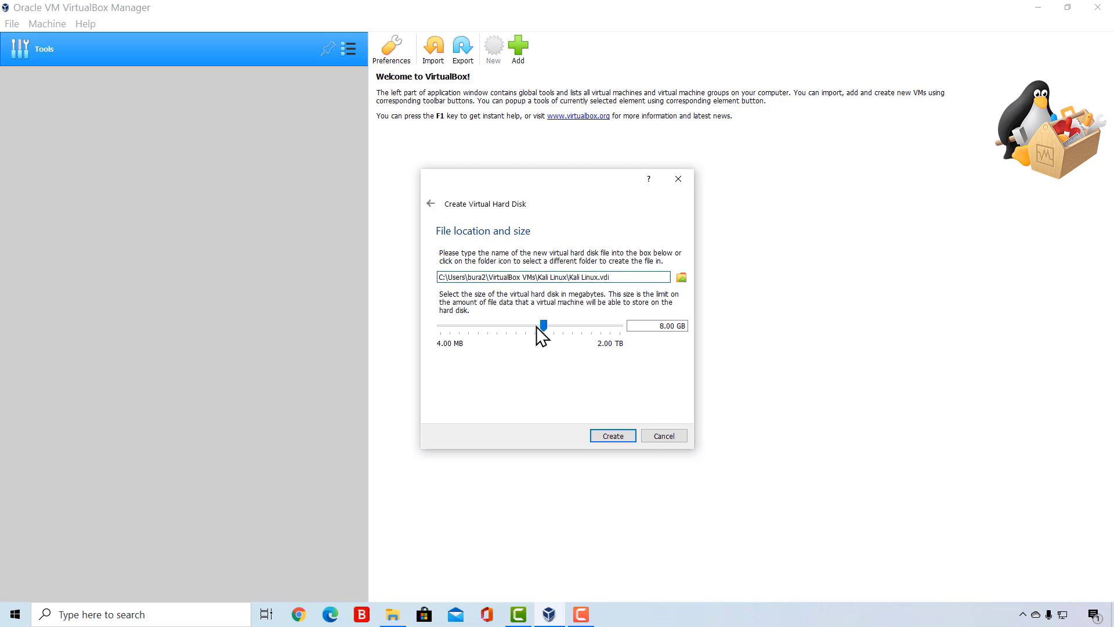
- Set the virtual hard disk size to about 30.60 GB and create the disk for the Kali Linux machine
mouse_move(543, 328)
left_click_drag(543, 326, 555, 324)
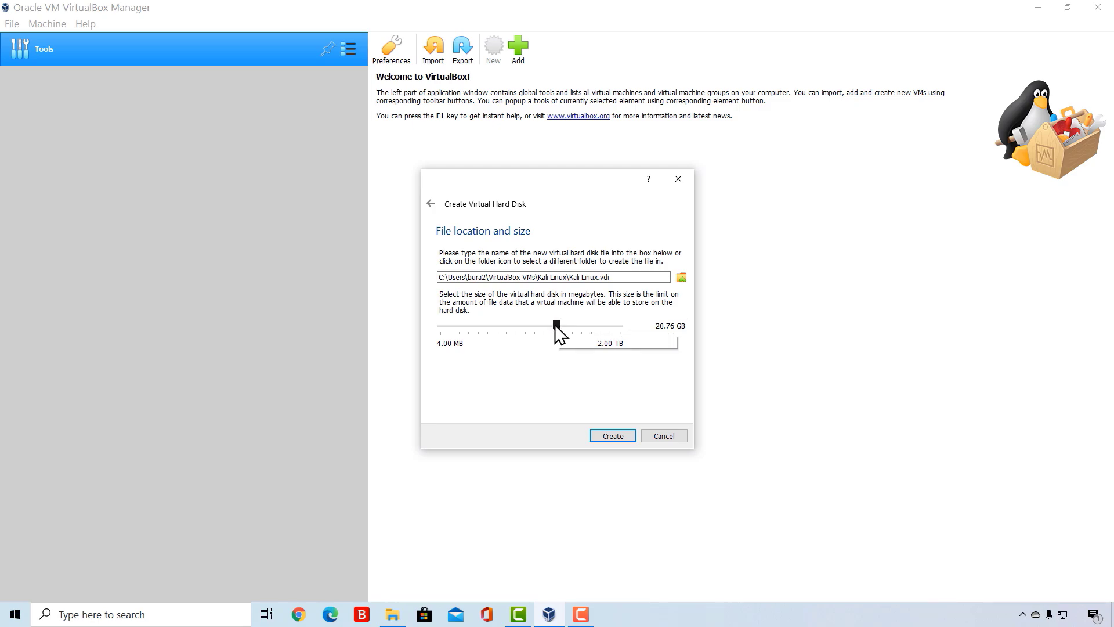
left_click_drag(556, 326, 558, 361)
mouse_move(566, 332)
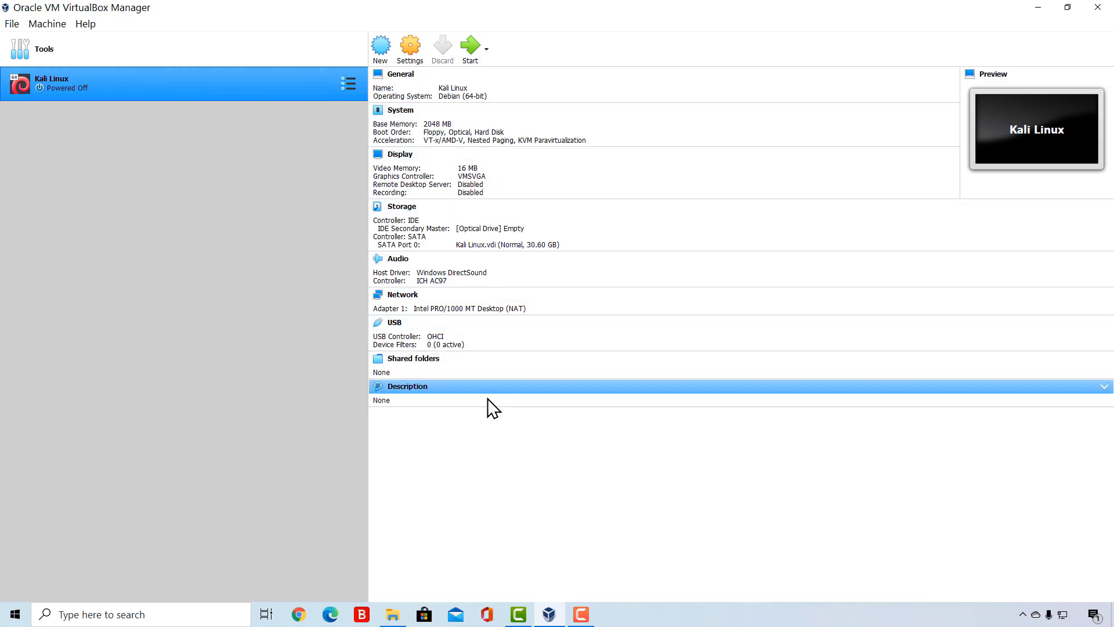
- Review the Kali Linux machine's summary, minimize VirtualBox, and locate the kali-linux-2020.2-installer-amd64 image on the desktop
left_click(447, 379)
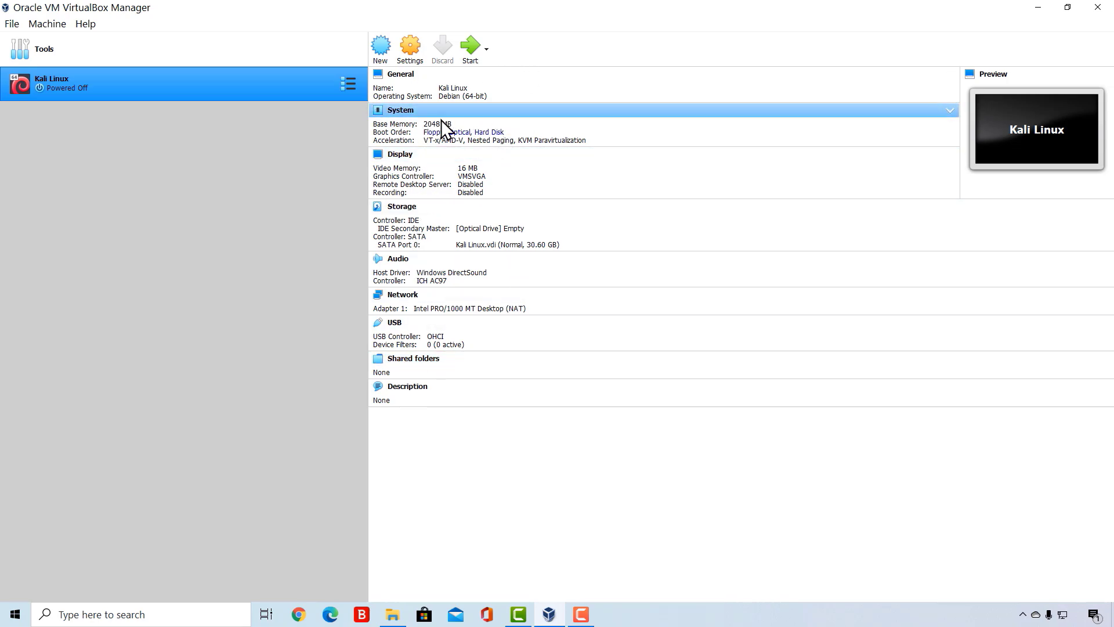
left_click(473, 137)
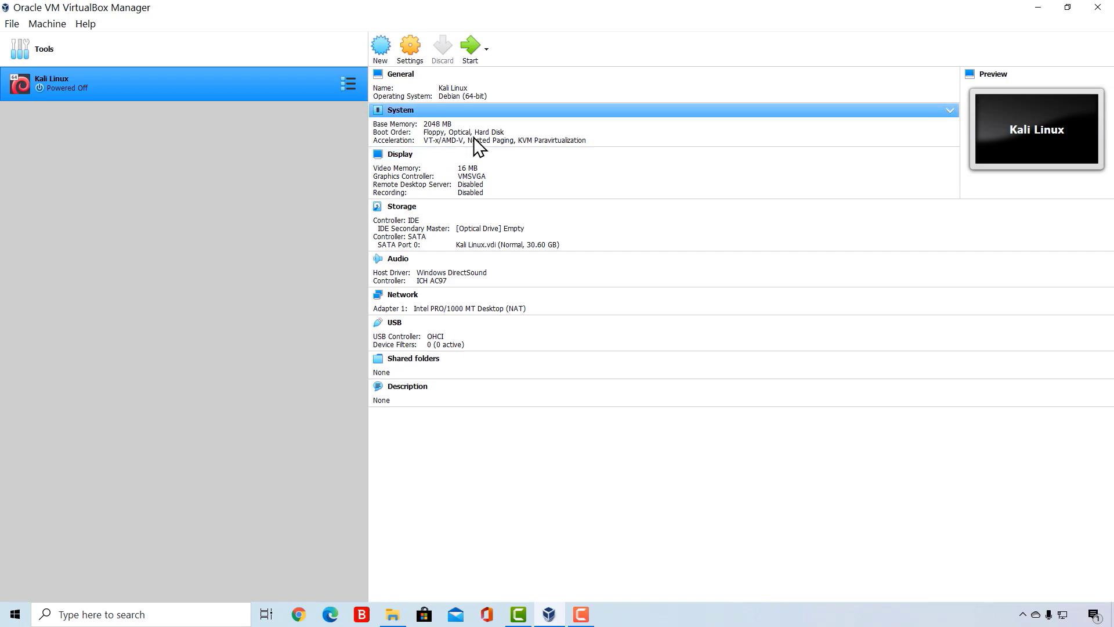
left_click(1038, 8)
left_click(552, 287)
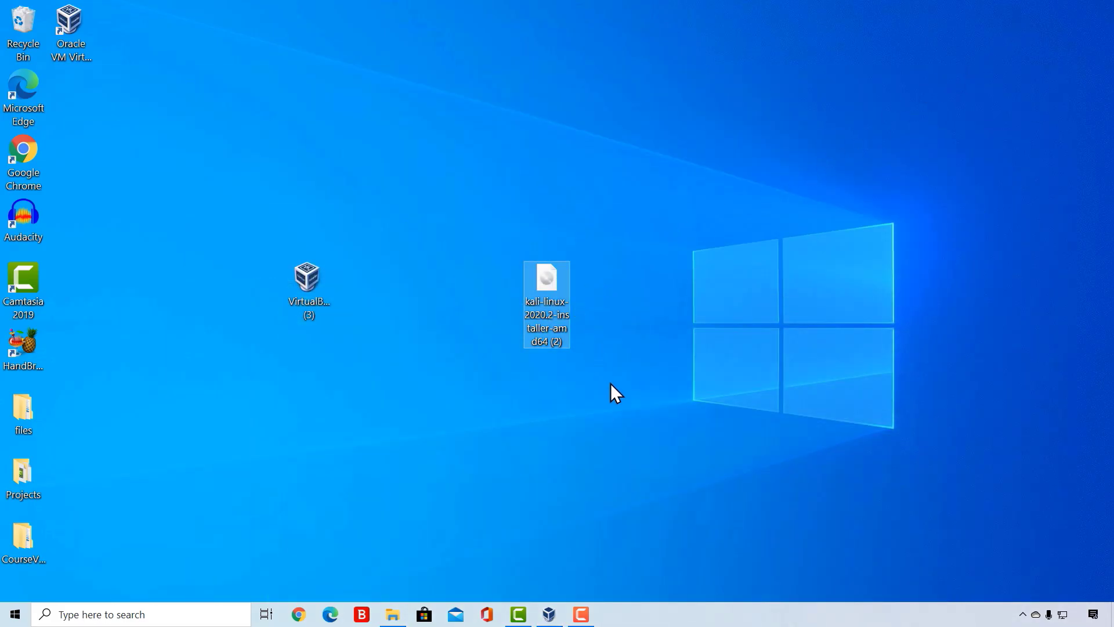
left_click_drag(615, 384, 480, 221)
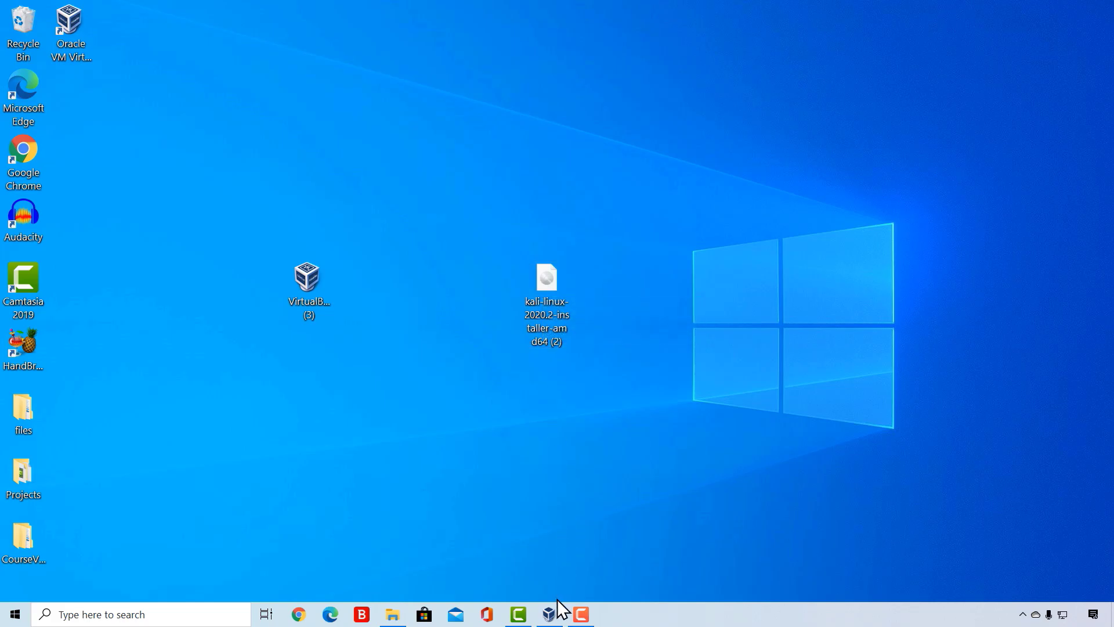
- Return to VirtualBox and remove the empty optical drive from the IDE controller in the Kali Linux machine's storage settings
left_click(551, 616)
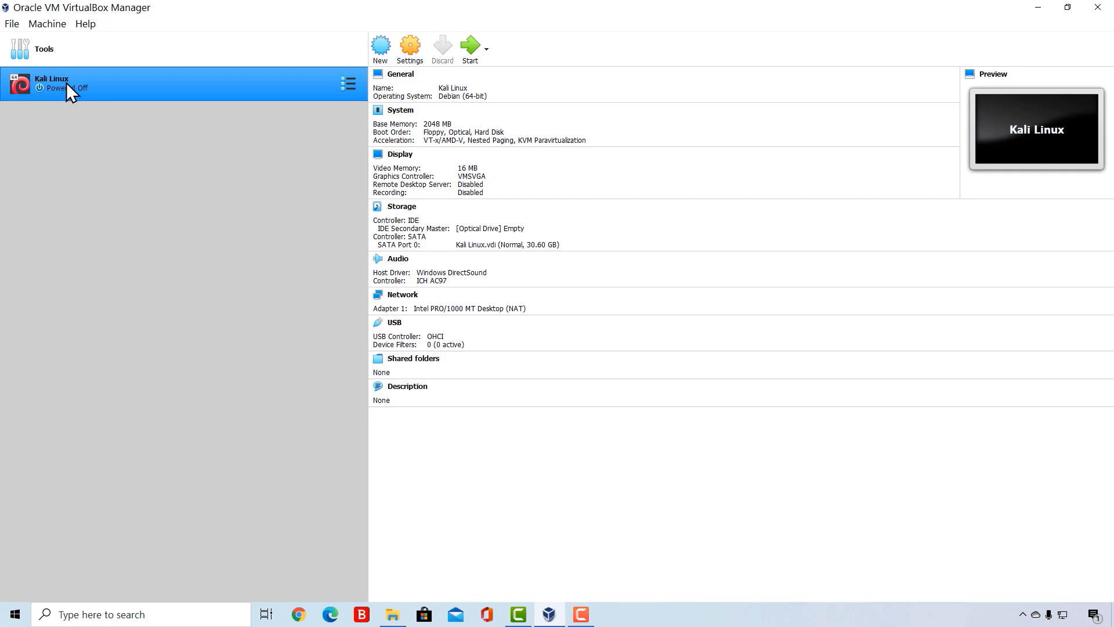
left_click(412, 51)
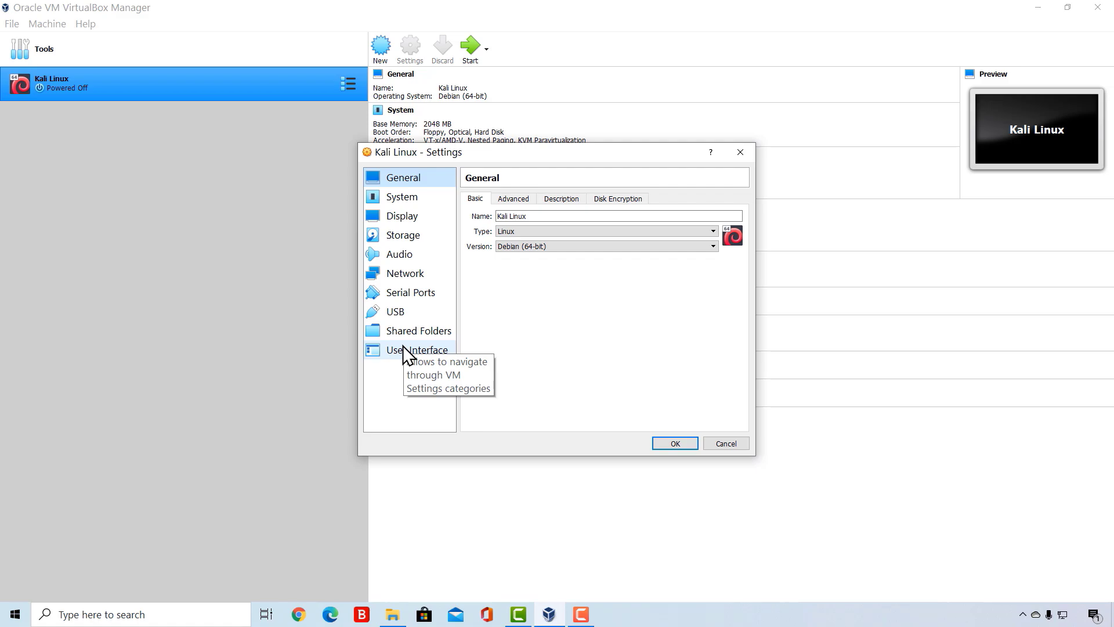
left_click(411, 234)
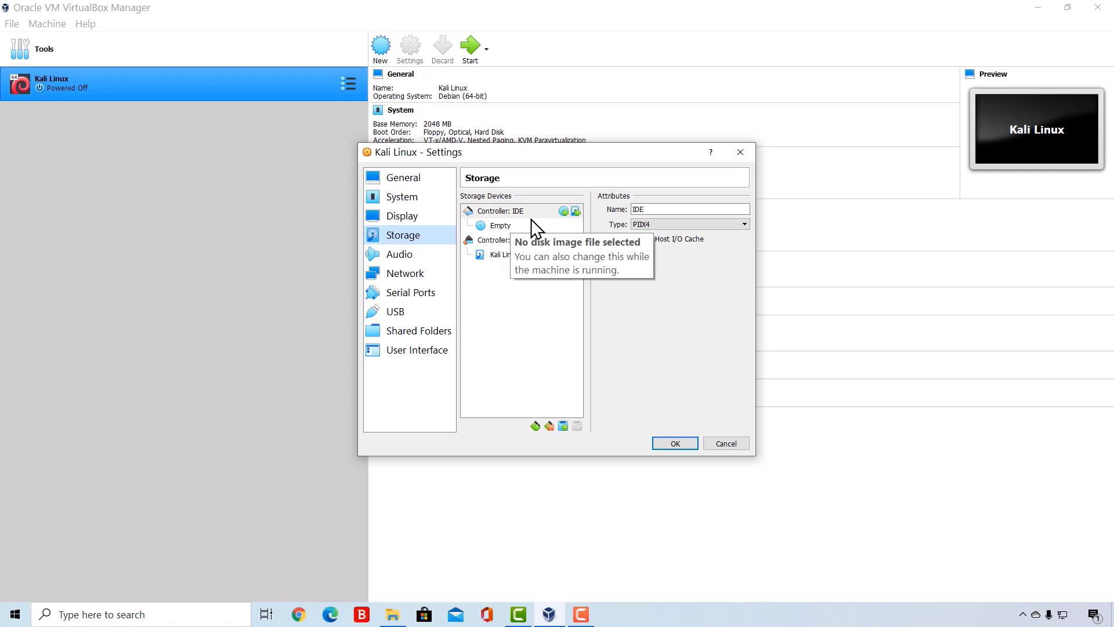
left_click(500, 228)
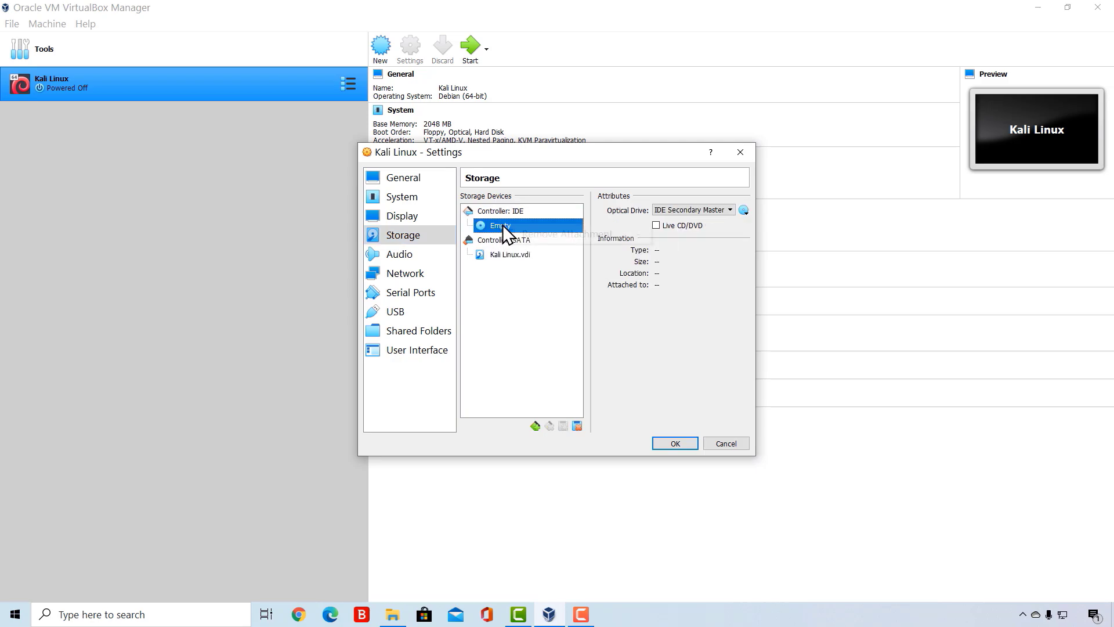
right_click(502, 224)
left_click(545, 231)
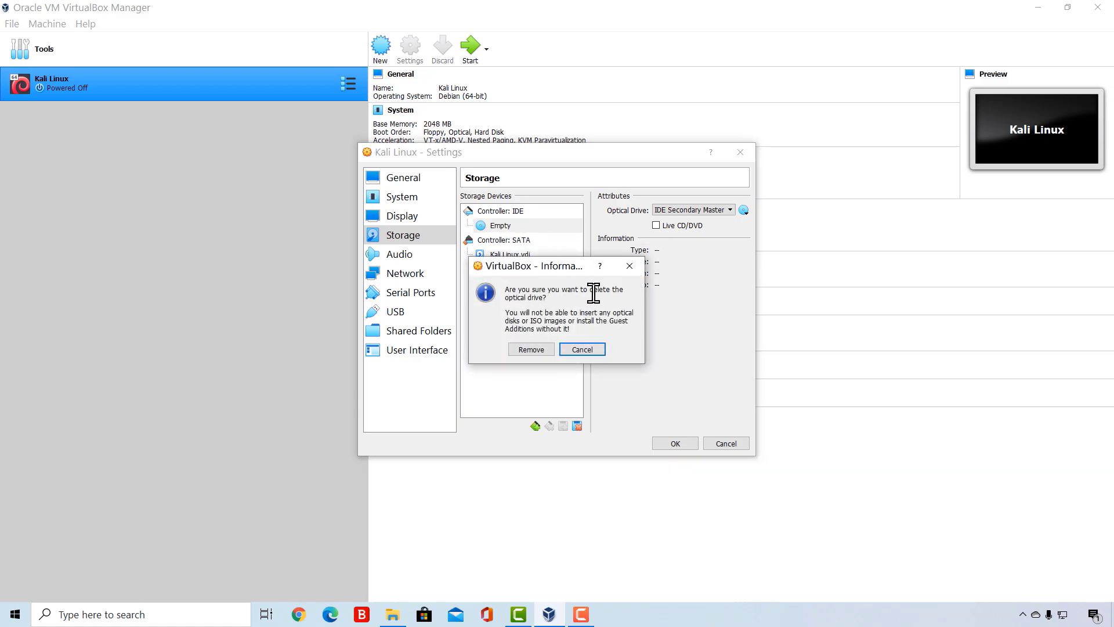
left_click(530, 349)
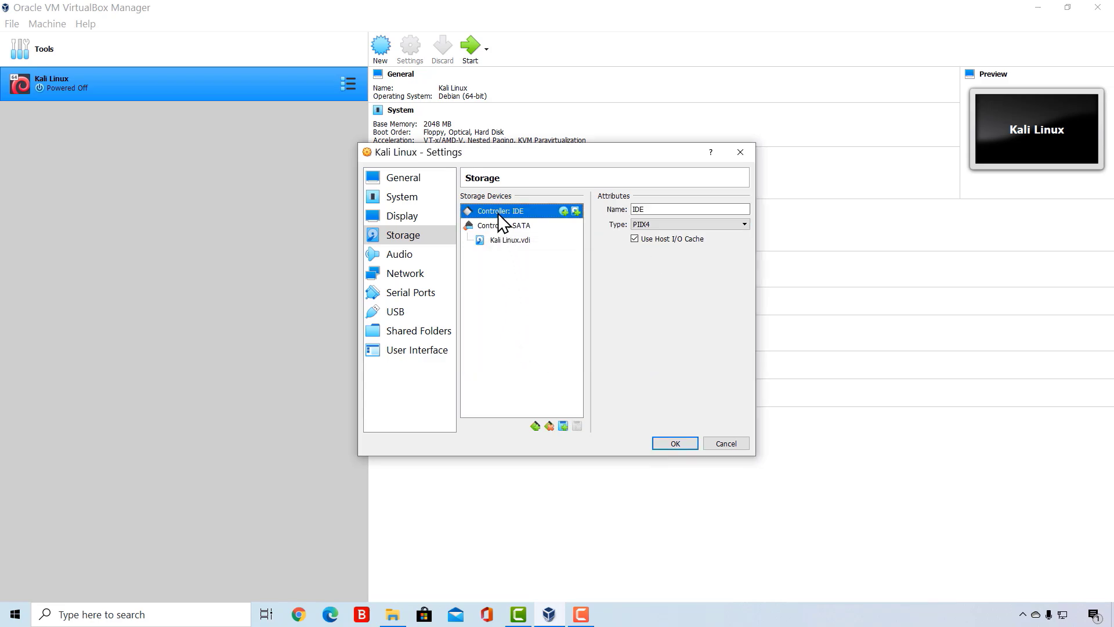
- Attach kali-linux-2020.2-installer-amd64 (2).iso from the Desktop to the IDE controller as an optical disk and save the machine's settings
left_click(562, 210)
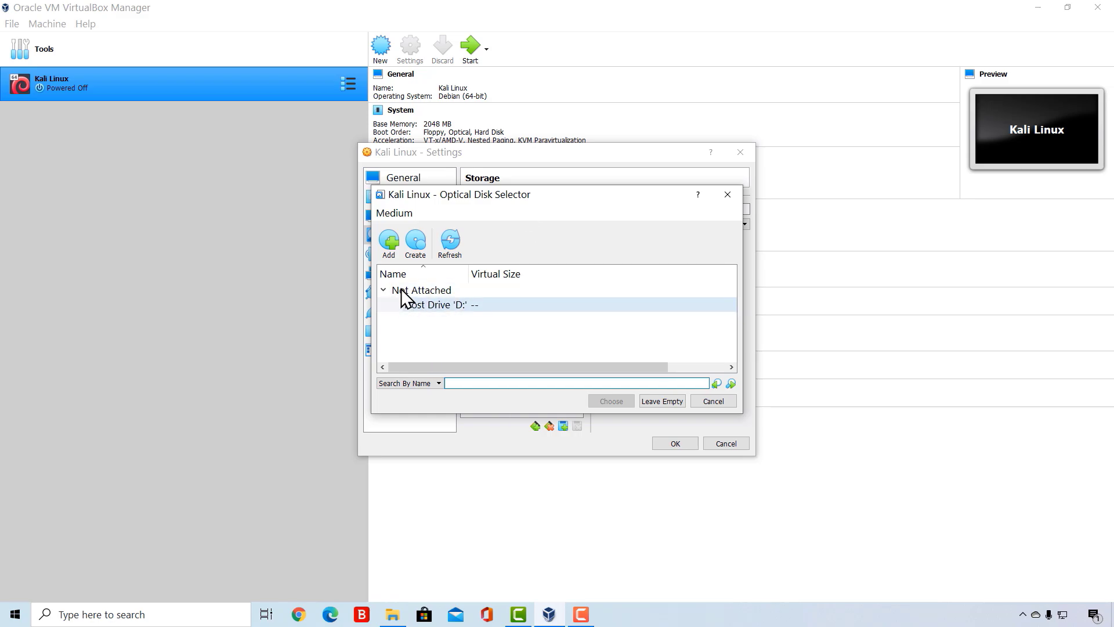
left_click(387, 238)
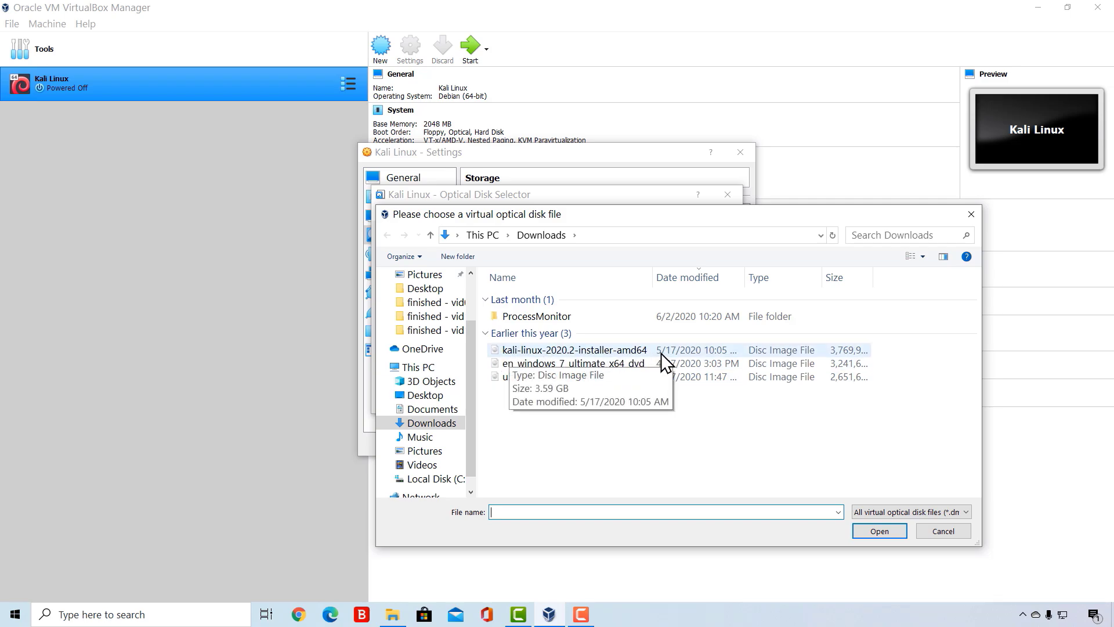
left_click(428, 396)
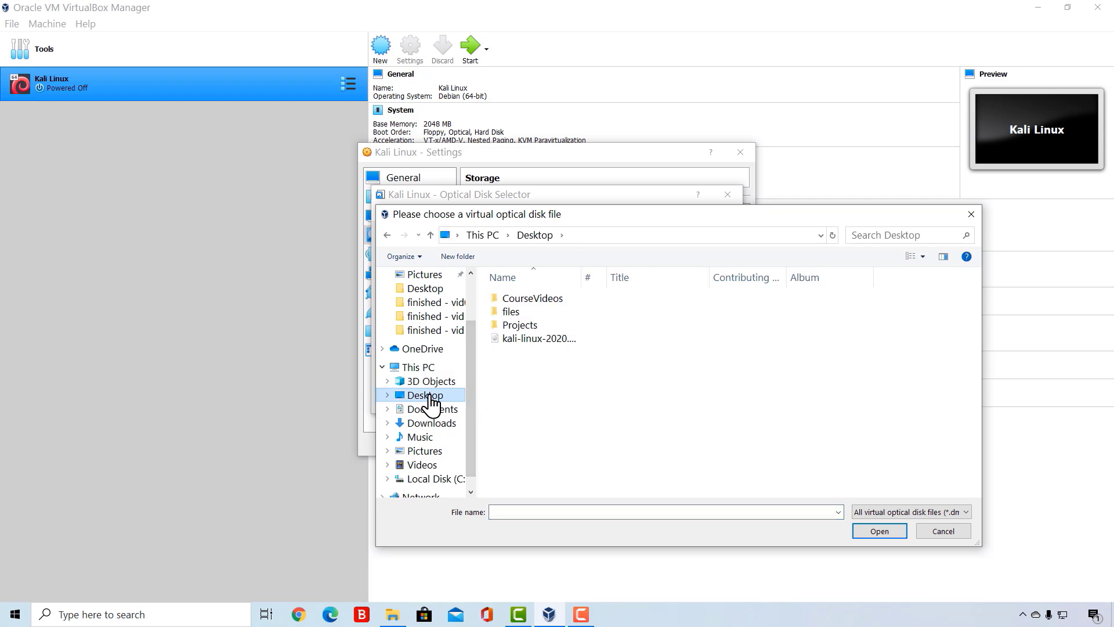
left_click(548, 344)
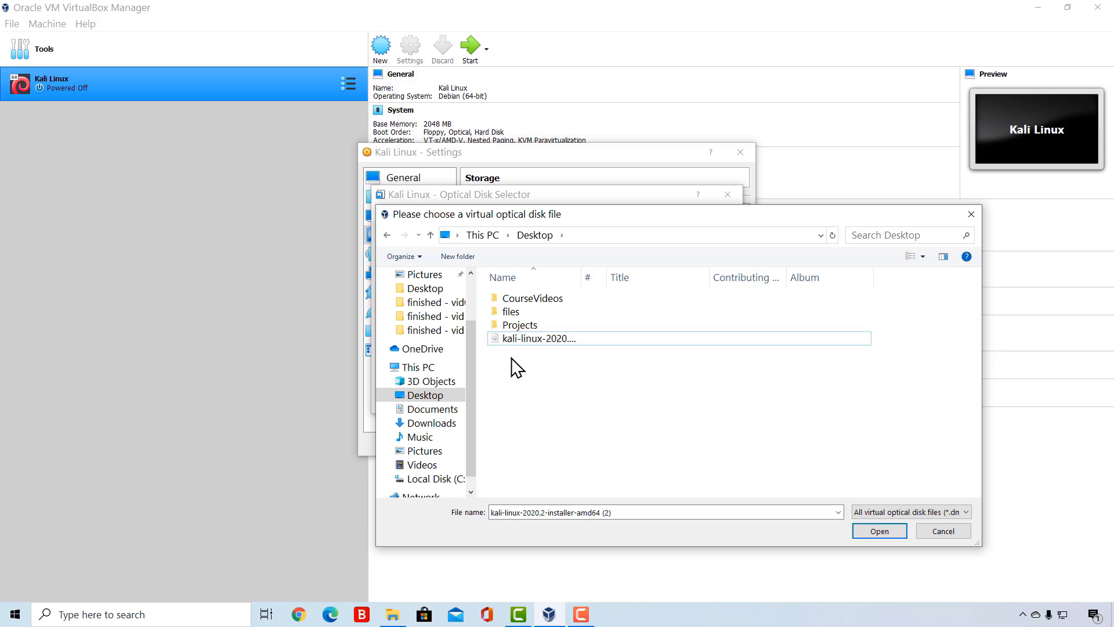
double_click(552, 339)
left_click(422, 323)
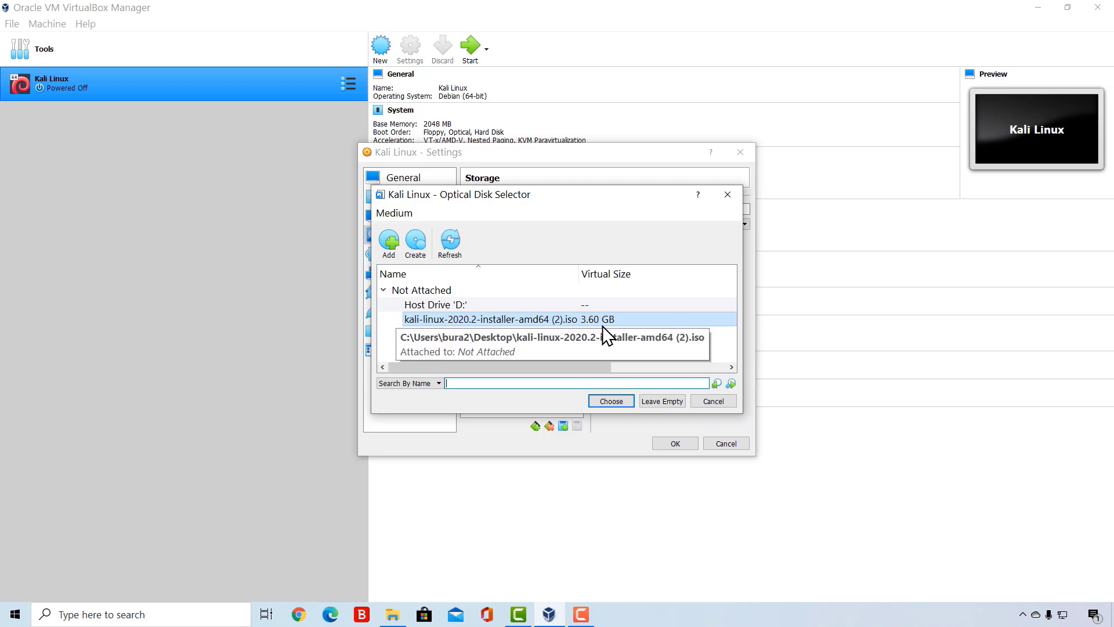
left_click(583, 321)
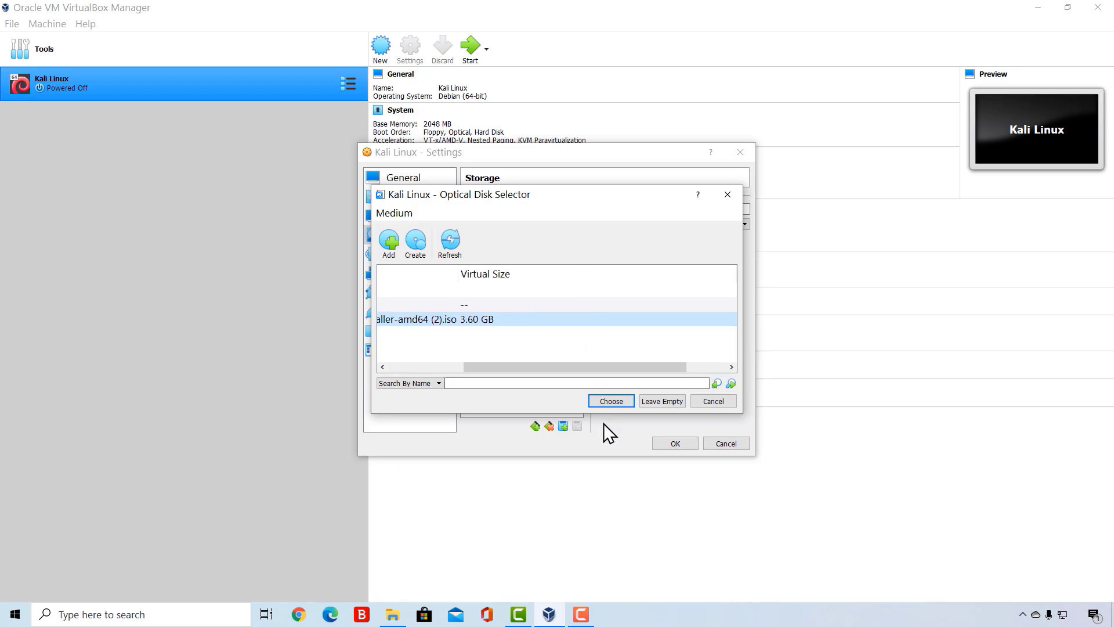
left_click(612, 401)
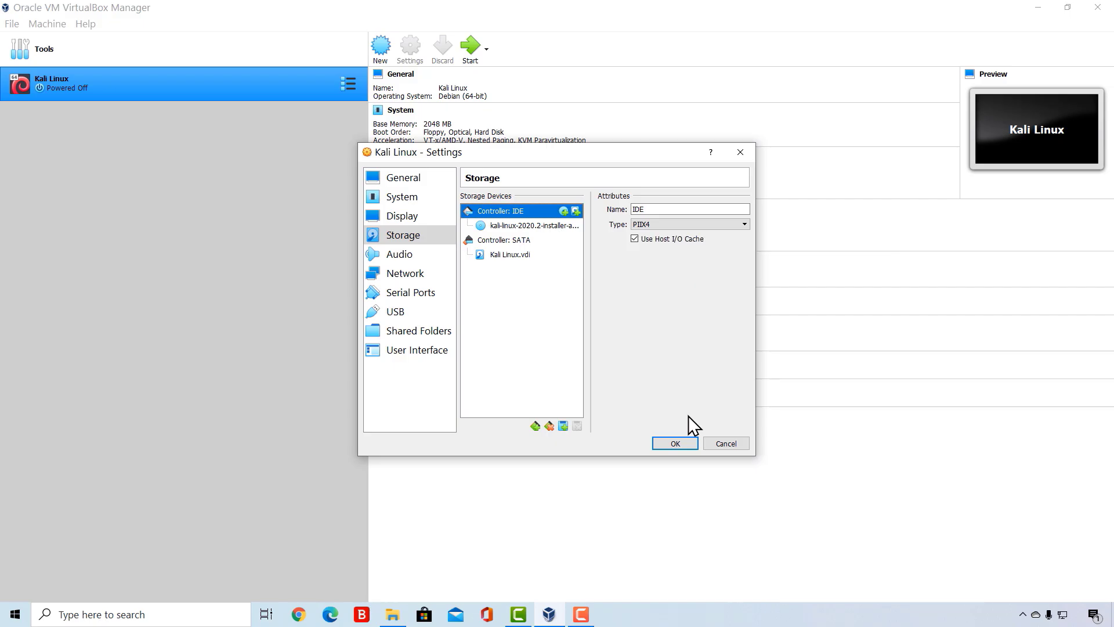
left_click(674, 444)
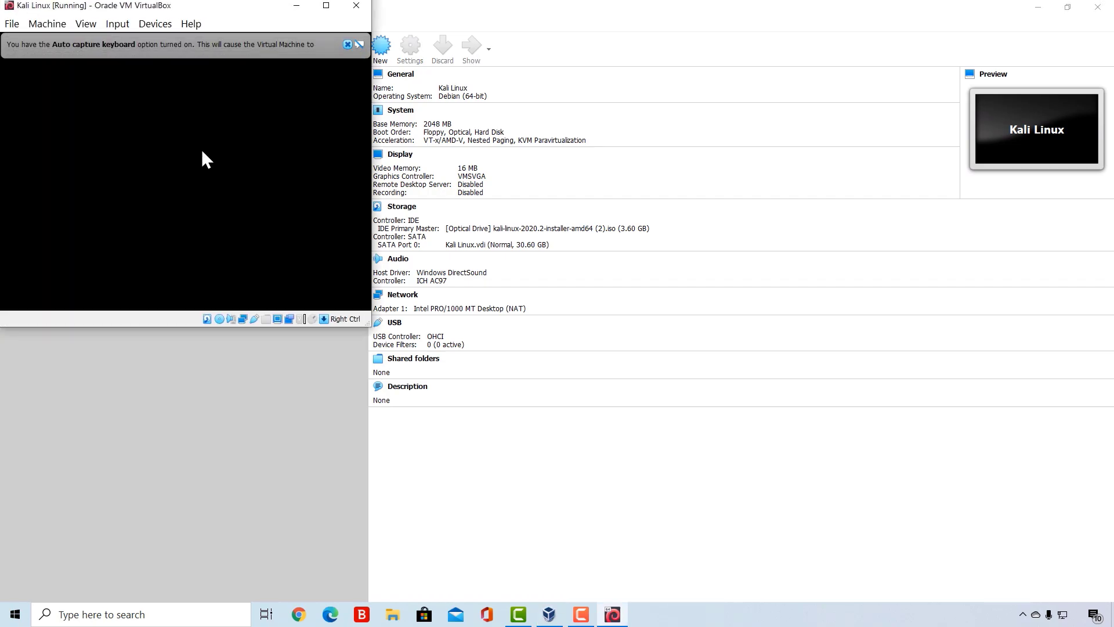
- Maximize the running Kali Linux machine's window and start the Graphical install from the installer menu
left_click(347, 44)
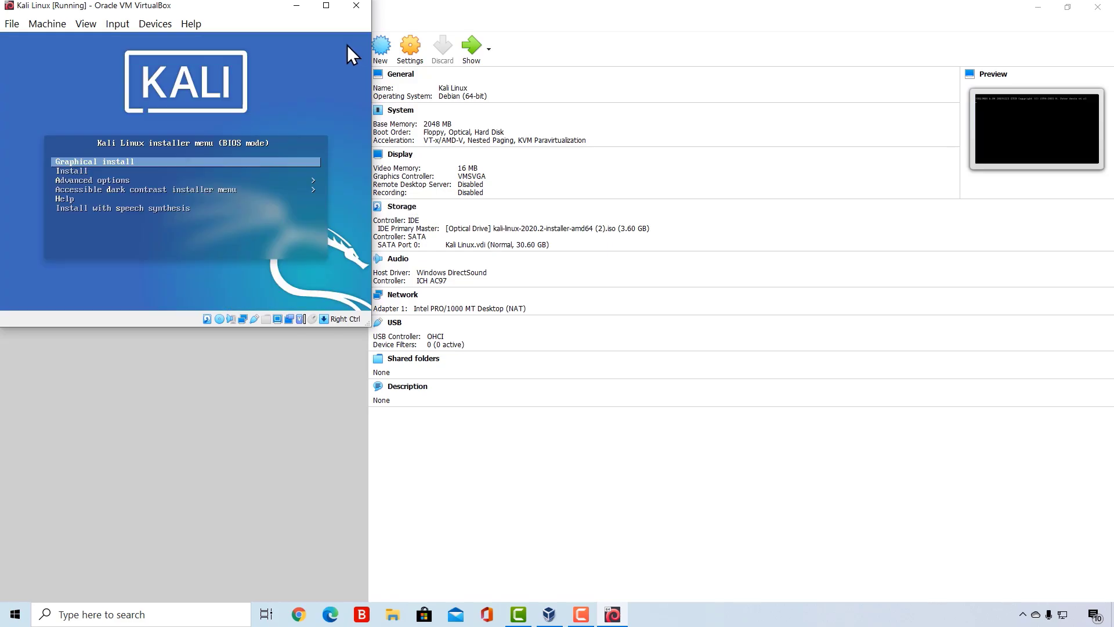
left_click(326, 5)
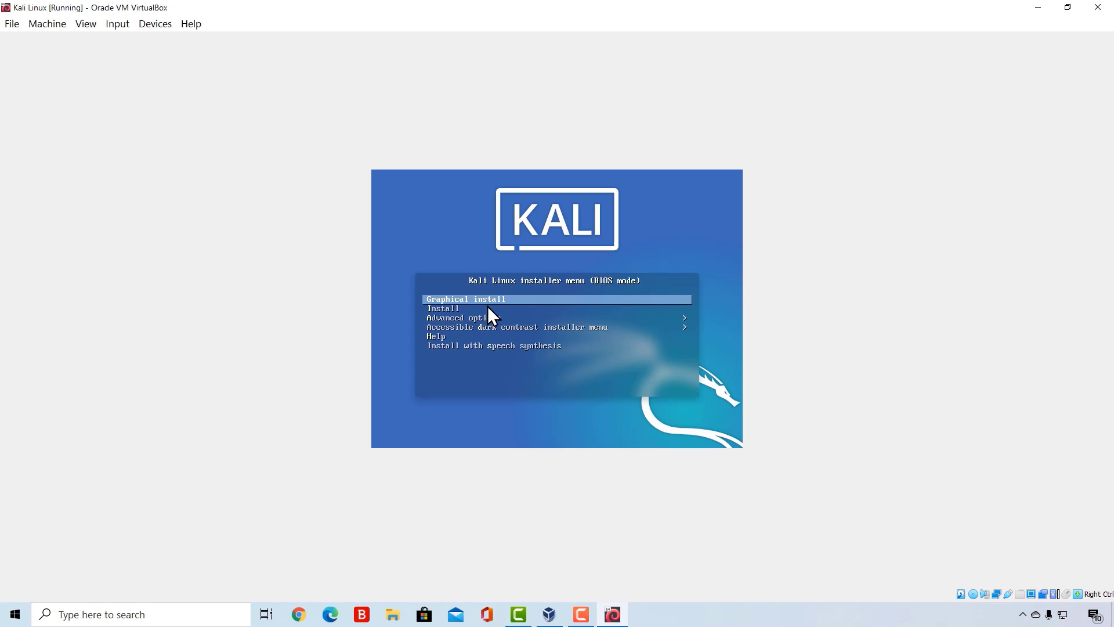
key("Return")
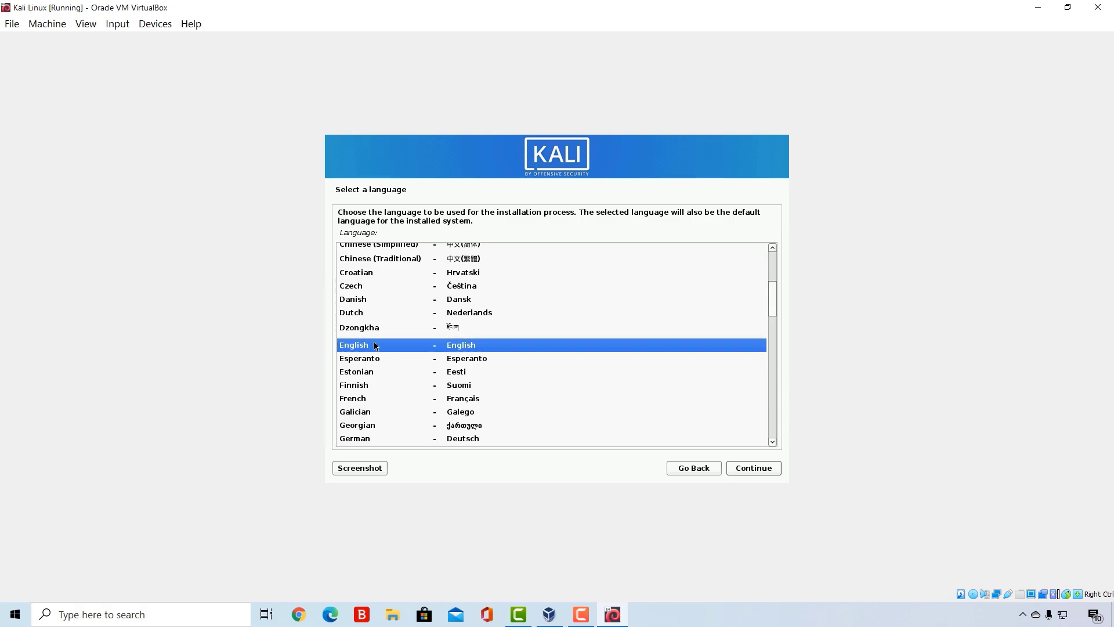
- Set the installer's regional options to English language, United States location and American English keymap
left_click(355, 361)
left_click(359, 346)
left_click(750, 467)
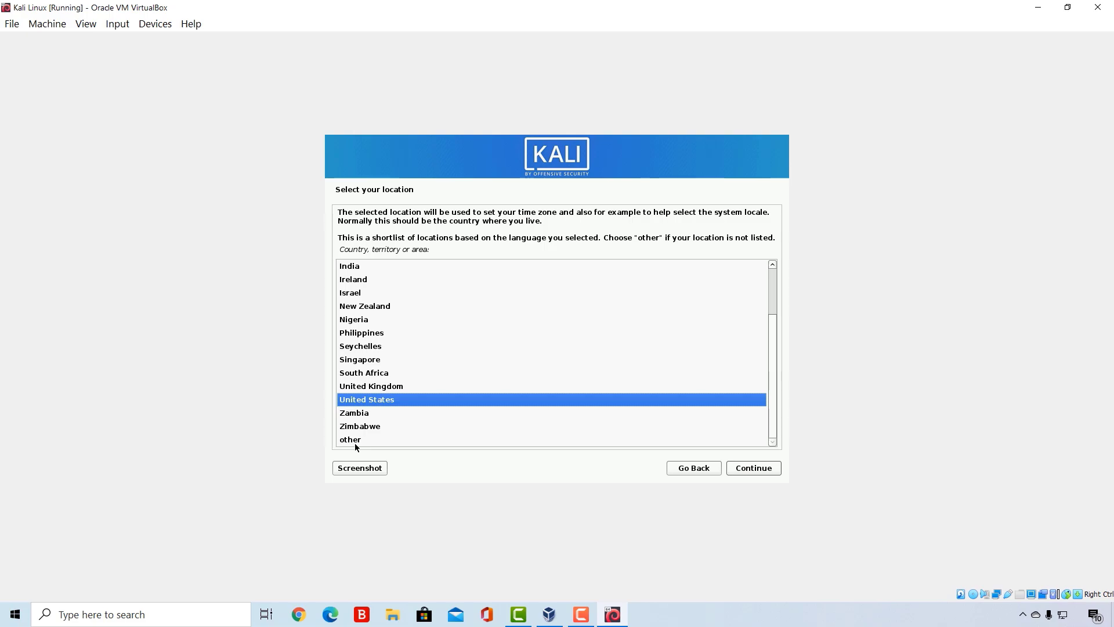
left_click(757, 468)
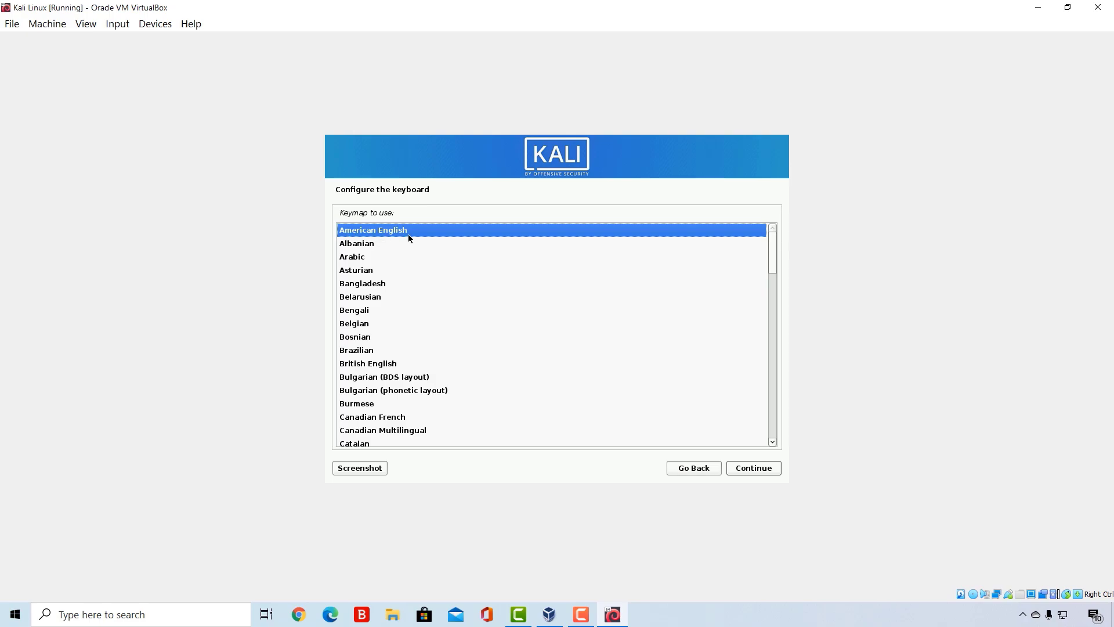
left_click(751, 473)
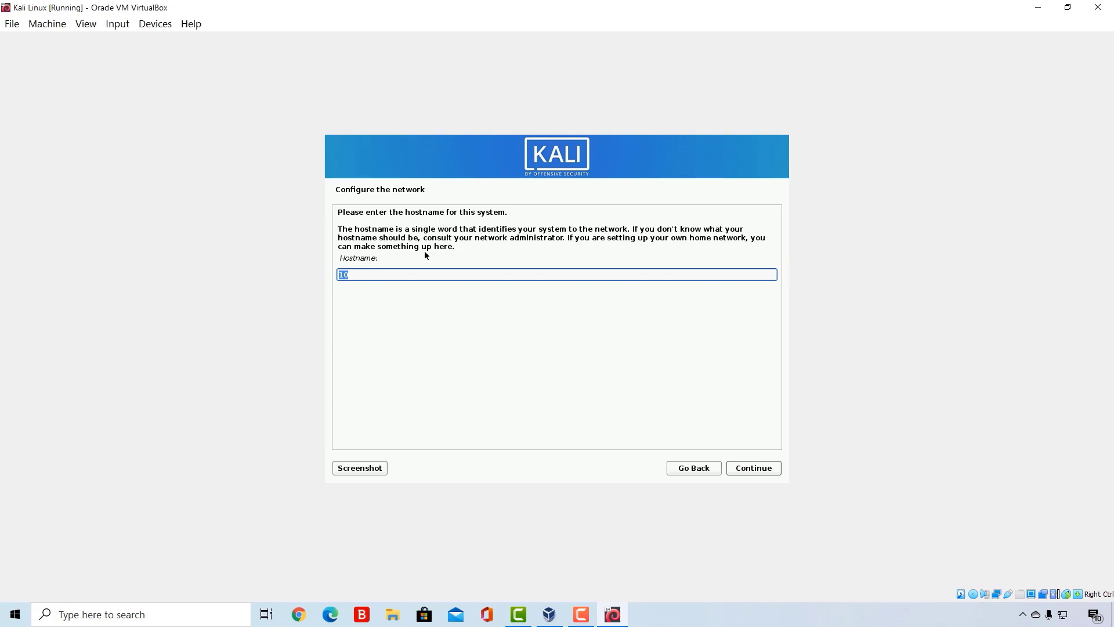
- Set the system's hostname to Kali and leave the domain name blank
type("Kali")
left_click(753, 470)
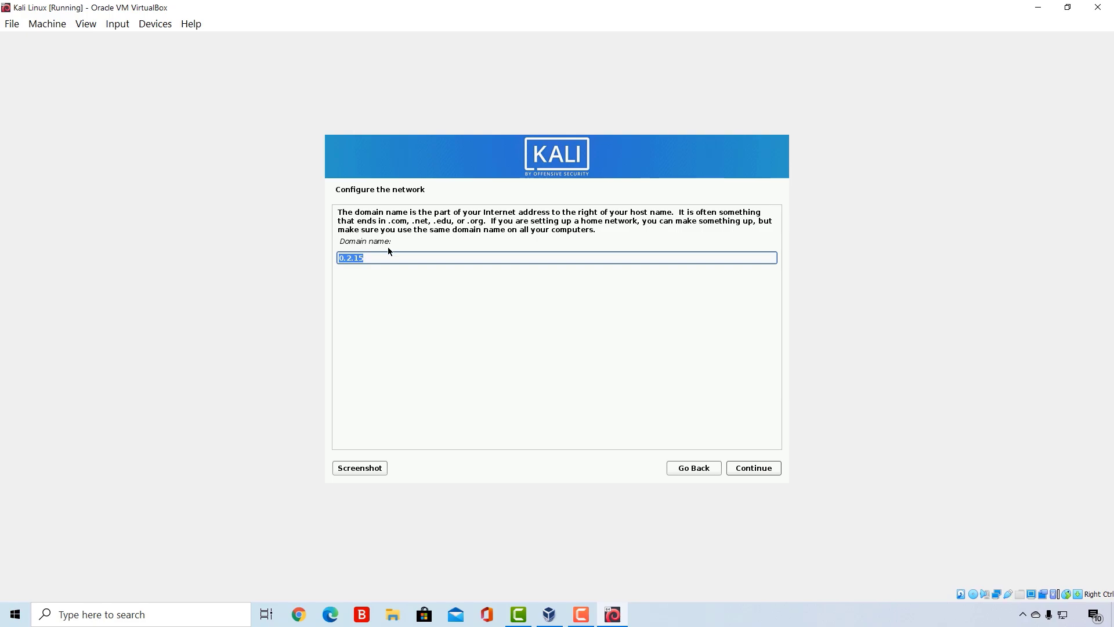
key("BackSpace")
left_click(751, 469)
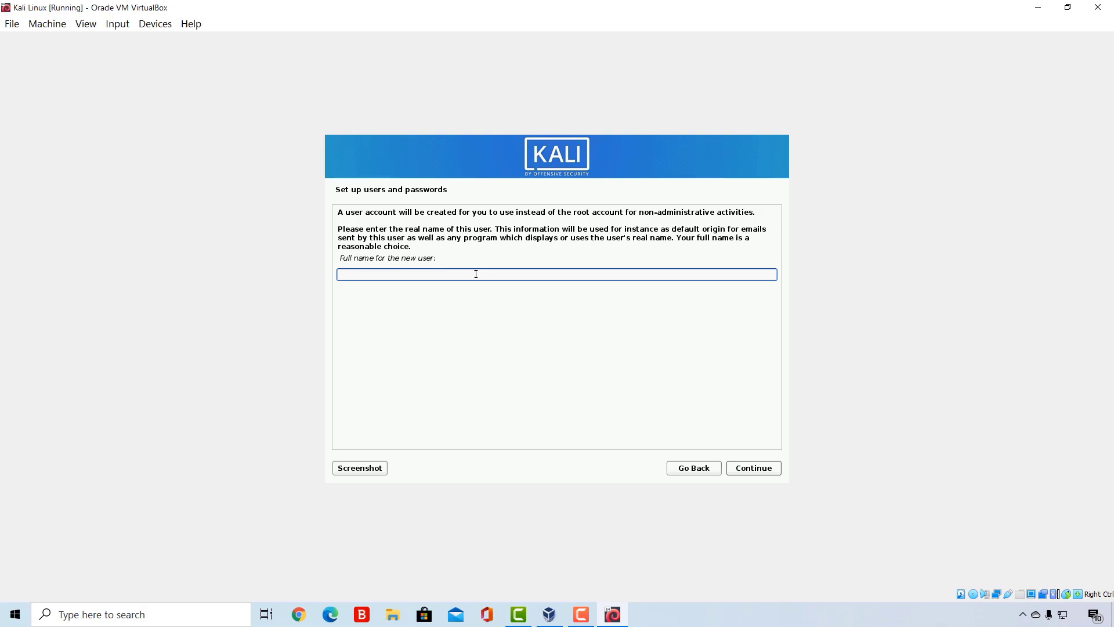
- Enter the new user's full name and accept the suggested username for the account
type("MrHacker")
left_click(756, 472)
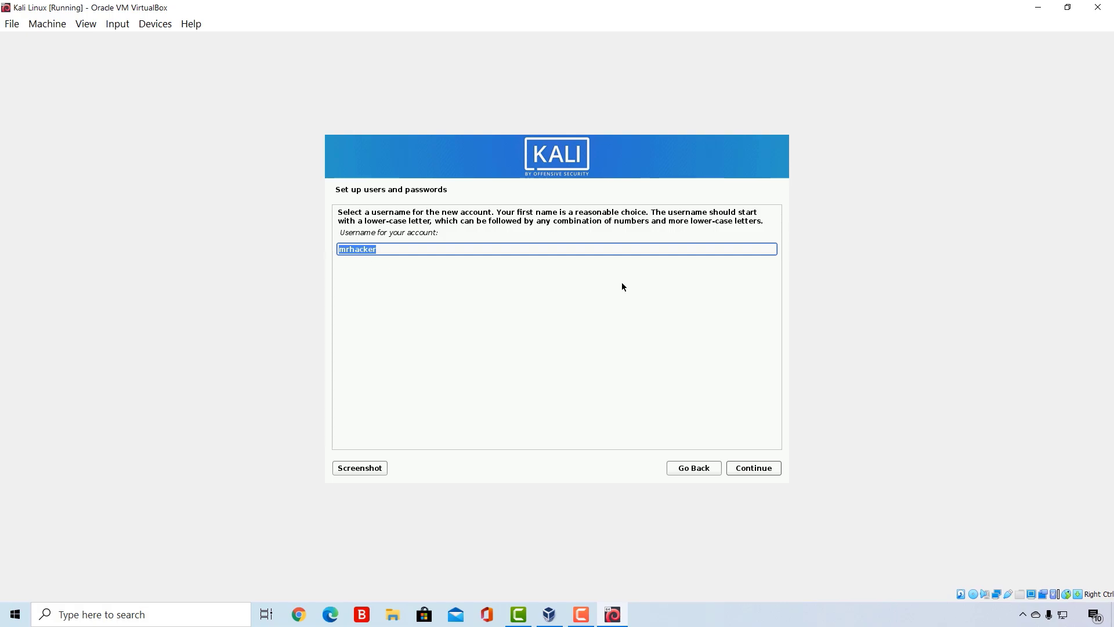
left_click(751, 472)
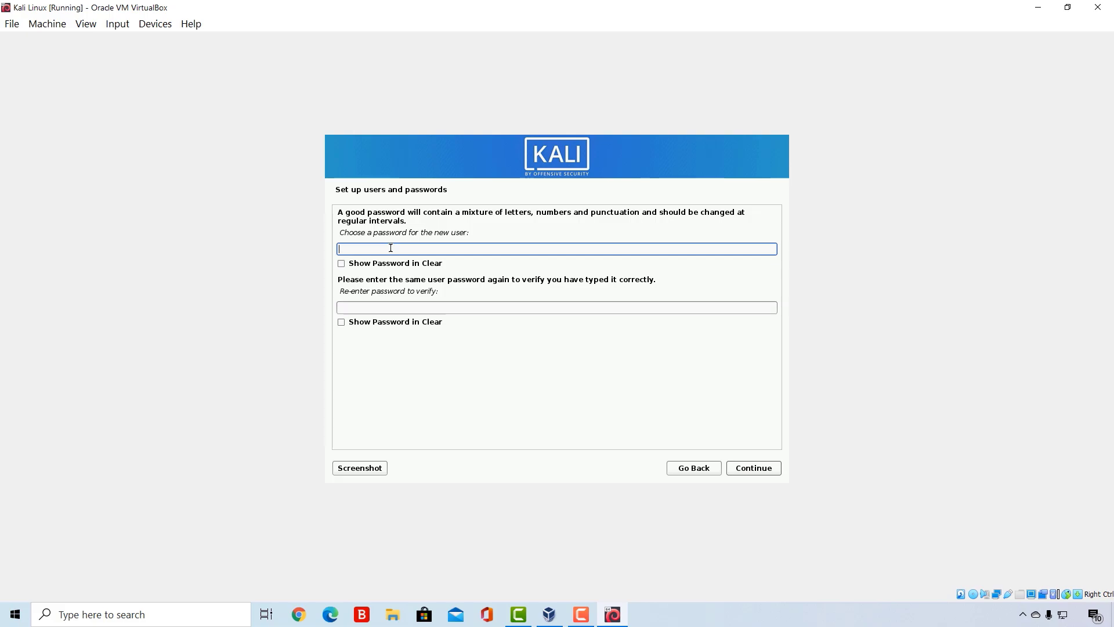
- Enter the new user's account password, repeat it in the verification field and continue the installation
type("kali")
key("BackSpace")
key("BackSpace")
key("BackSpace")
key("BackSpace")
type("kalikali")
key("Tab")
key("Tab")
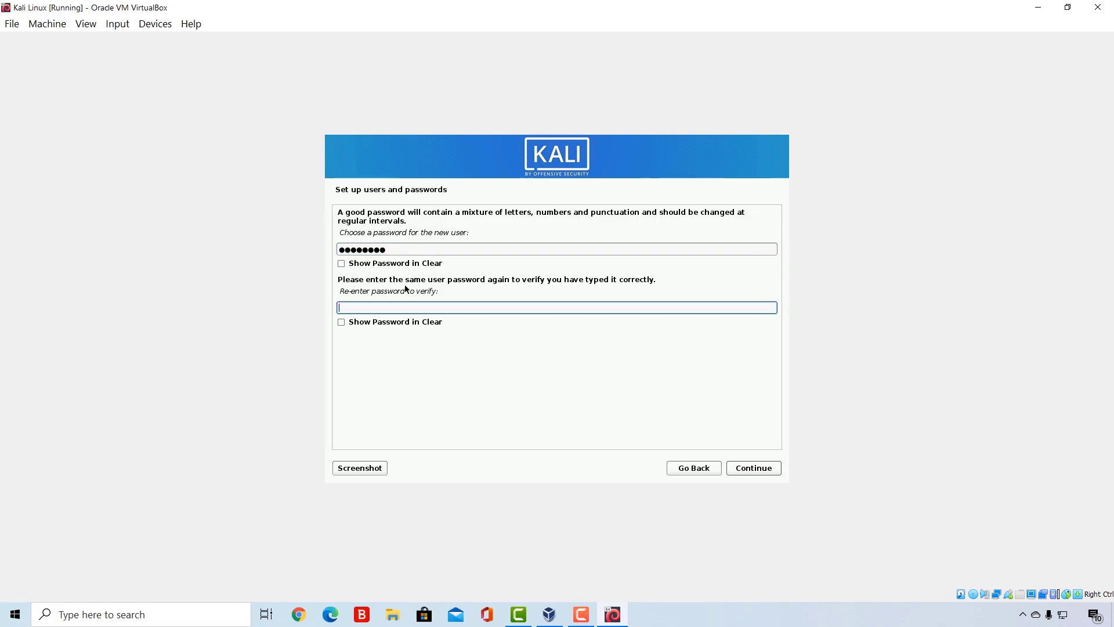
type("kalikali")
left_click(752, 467)
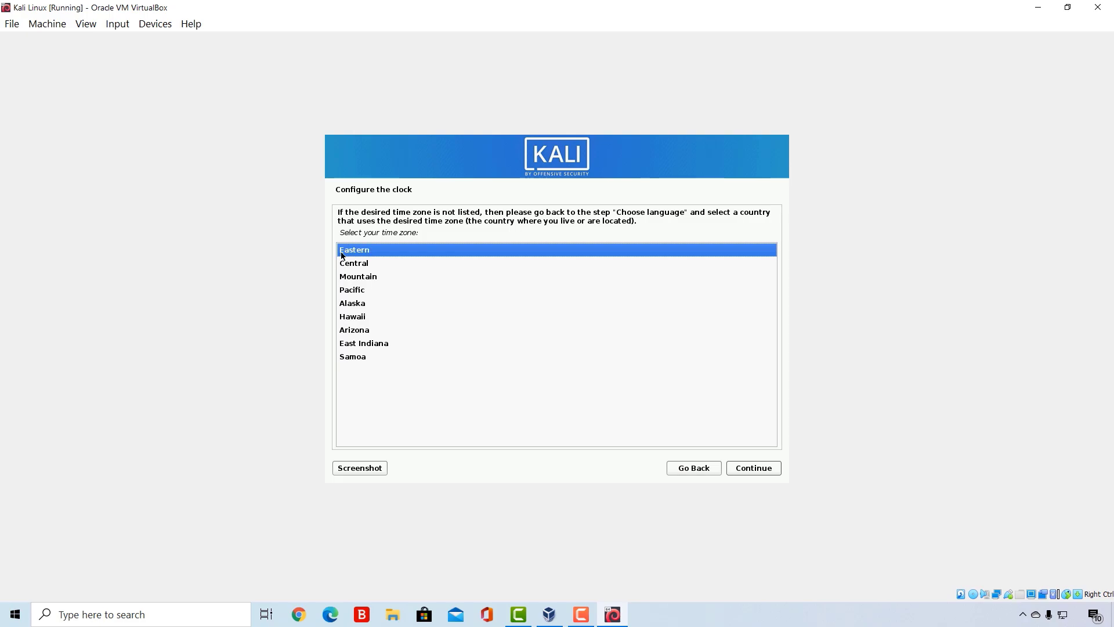
- Accept the Eastern time zone and choose guided partitioning that uses the entire SCSI2 (sda) VBOX hard disk
left_click(754, 471)
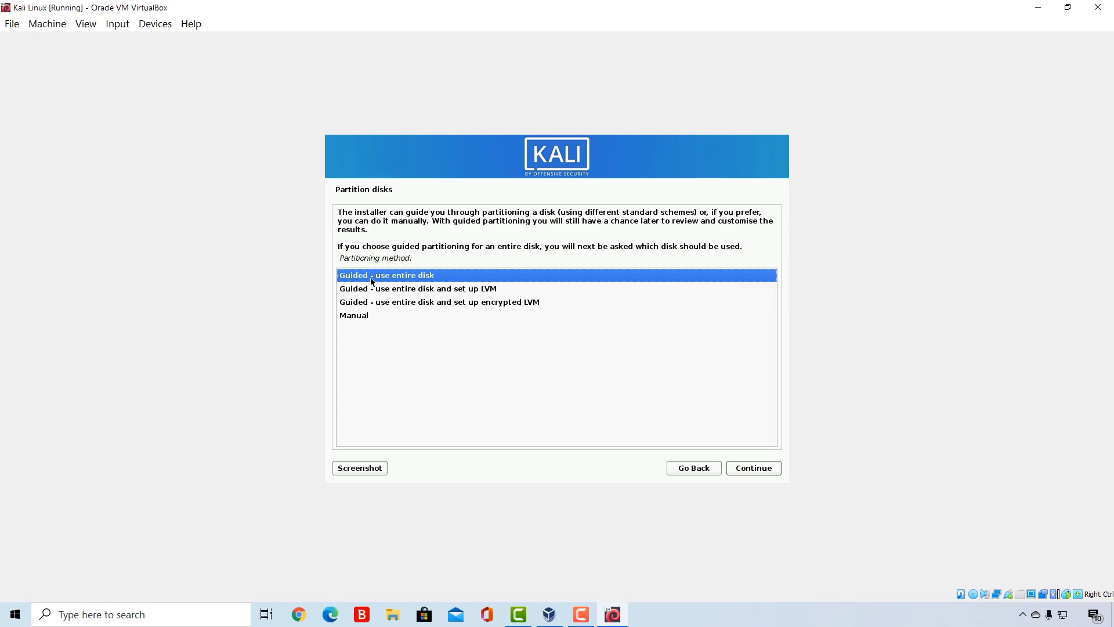
left_click(747, 474)
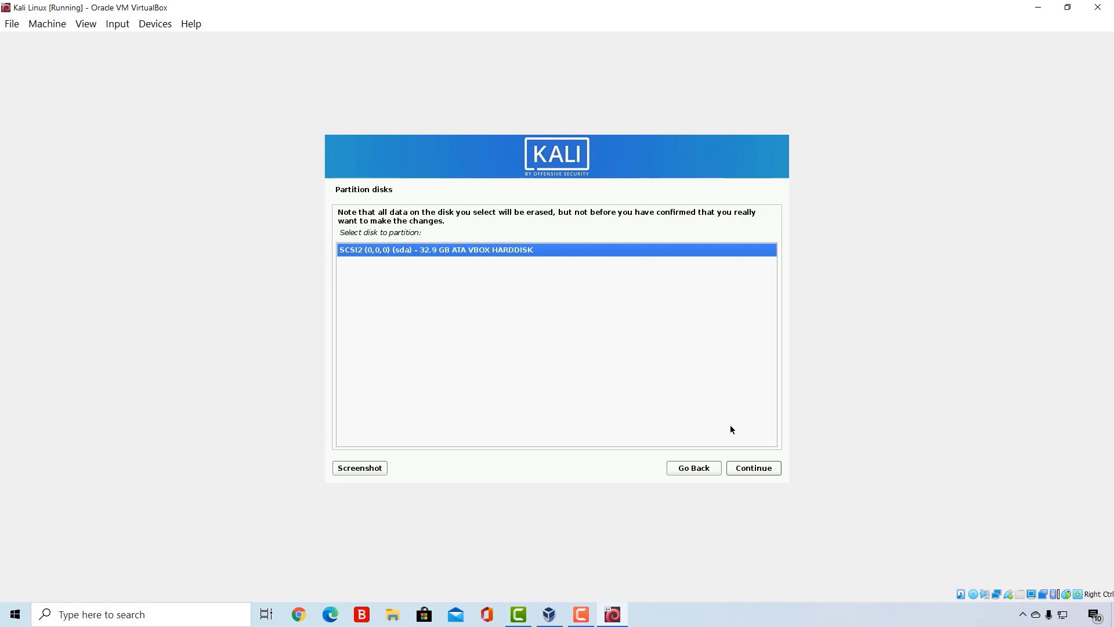
left_click(743, 468)
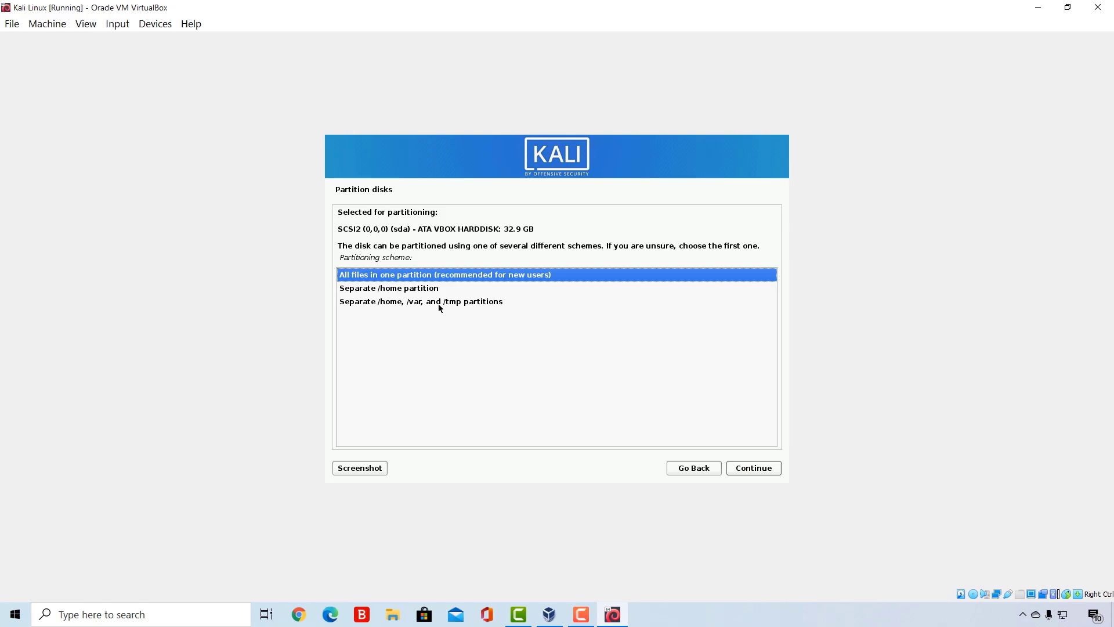
- Choose the scheme with all files in one partition, finish partitioning and confirm writing the changes to disk
left_click(359, 275)
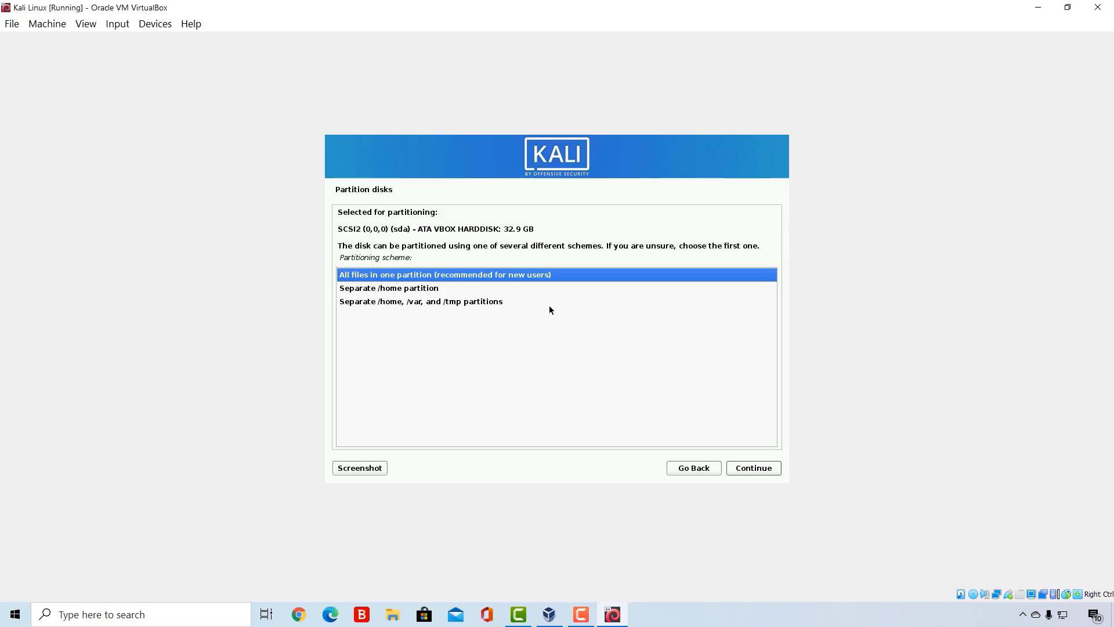
left_click(756, 471)
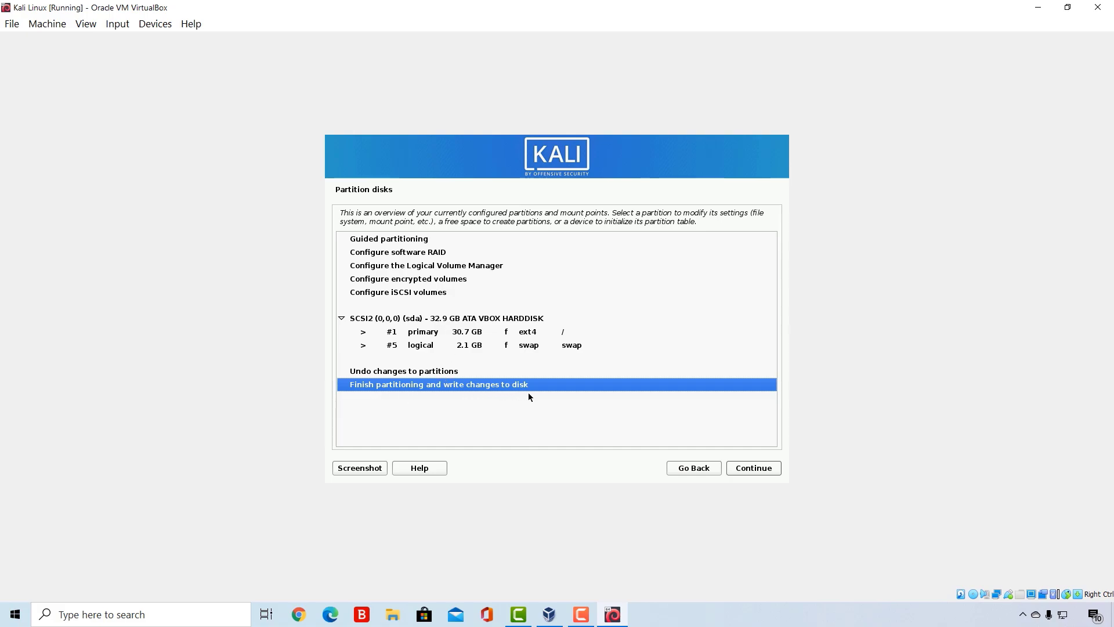
left_click(753, 469)
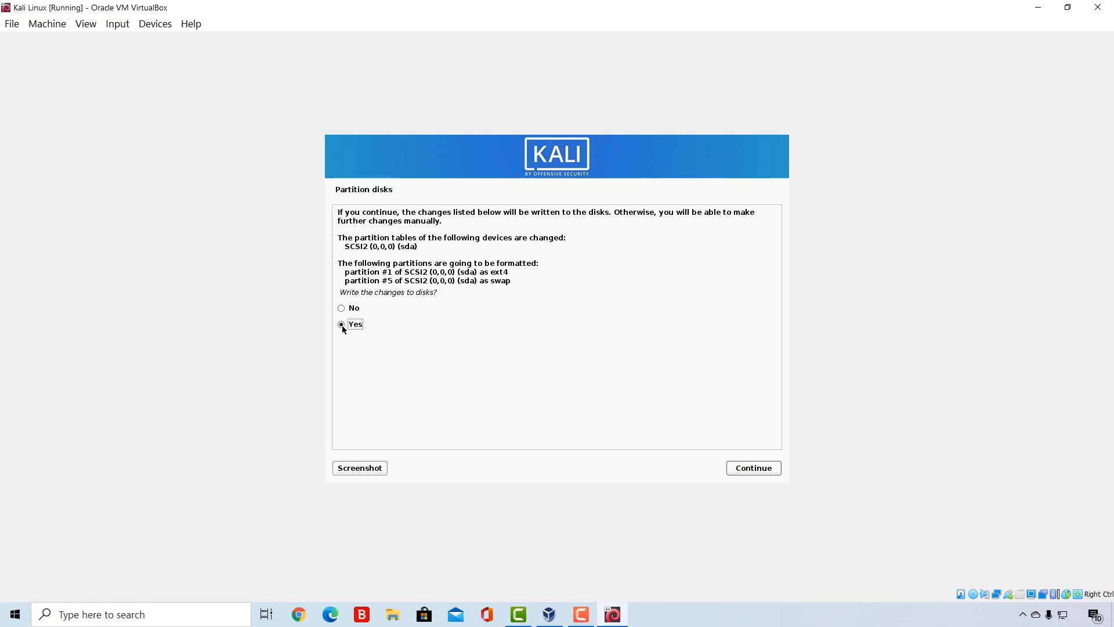
left_click(747, 471)
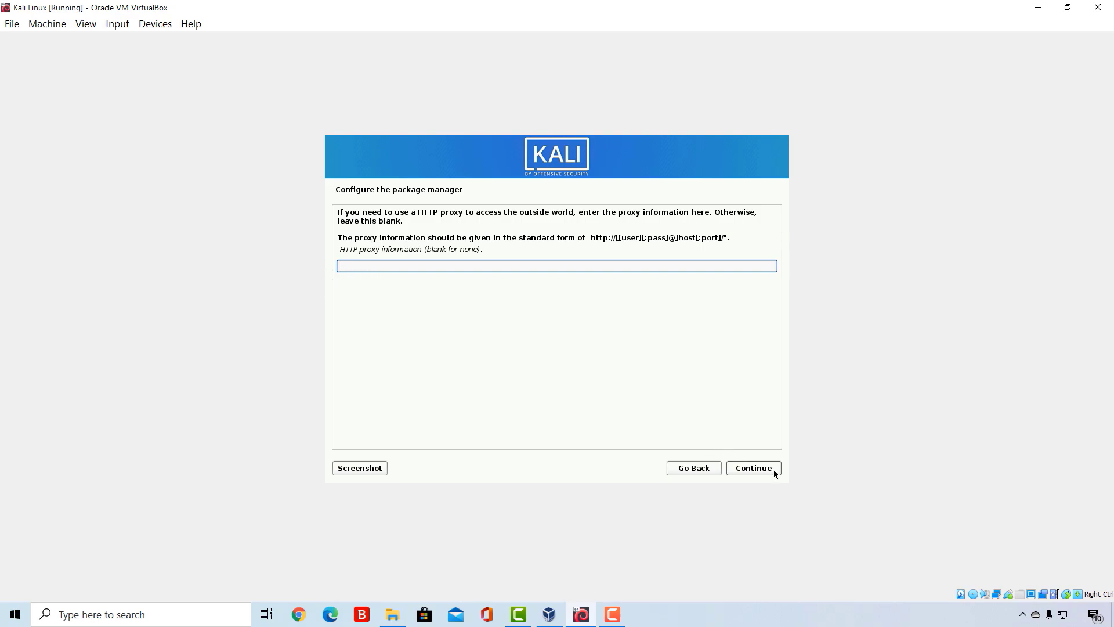
- Leave the HTTP proxy blank and add the large tool collection to the default software selection with Xfce
left_click(757, 469)
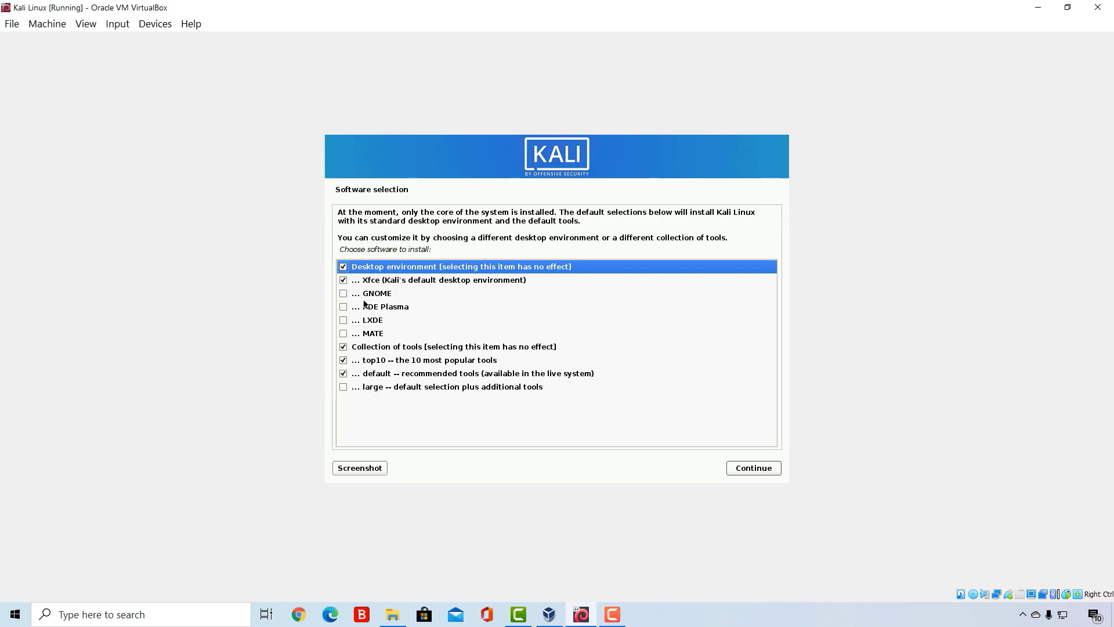
left_click(343, 387)
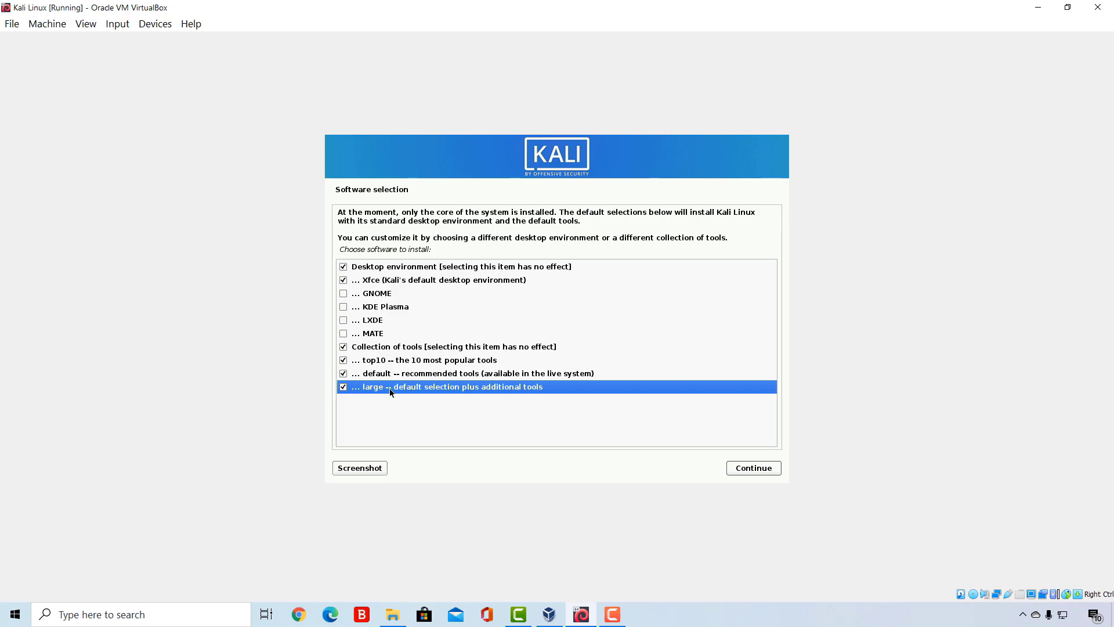
left_click(741, 469)
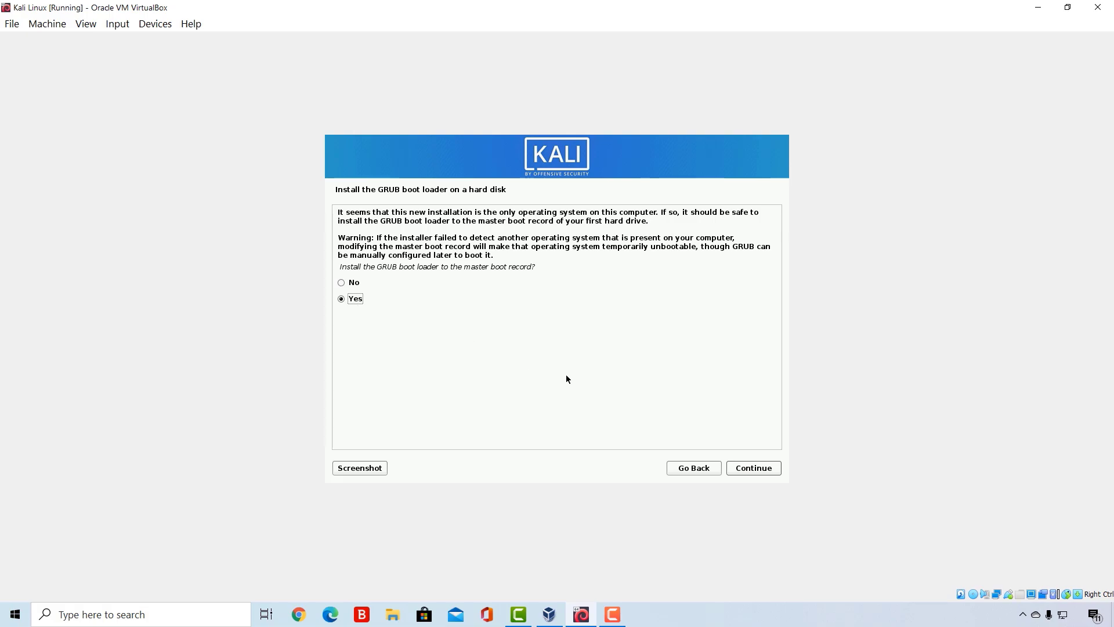
- Install the GRUB boot loader to the master boot record of /dev/sda and finish the installation by booting into the new system
left_click(763, 469)
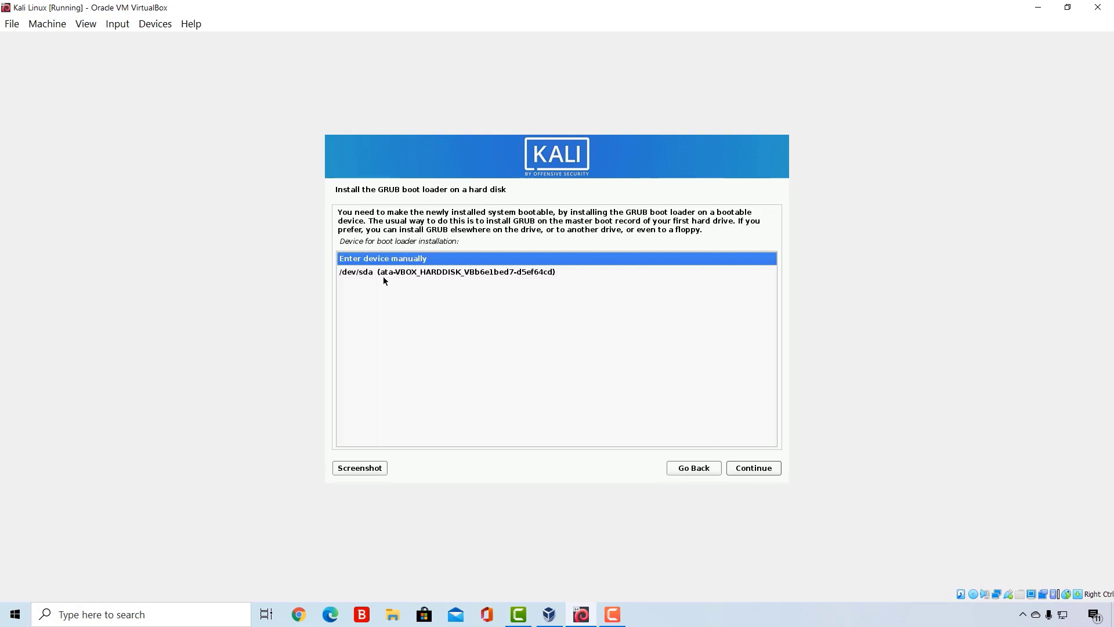
left_click(347, 276)
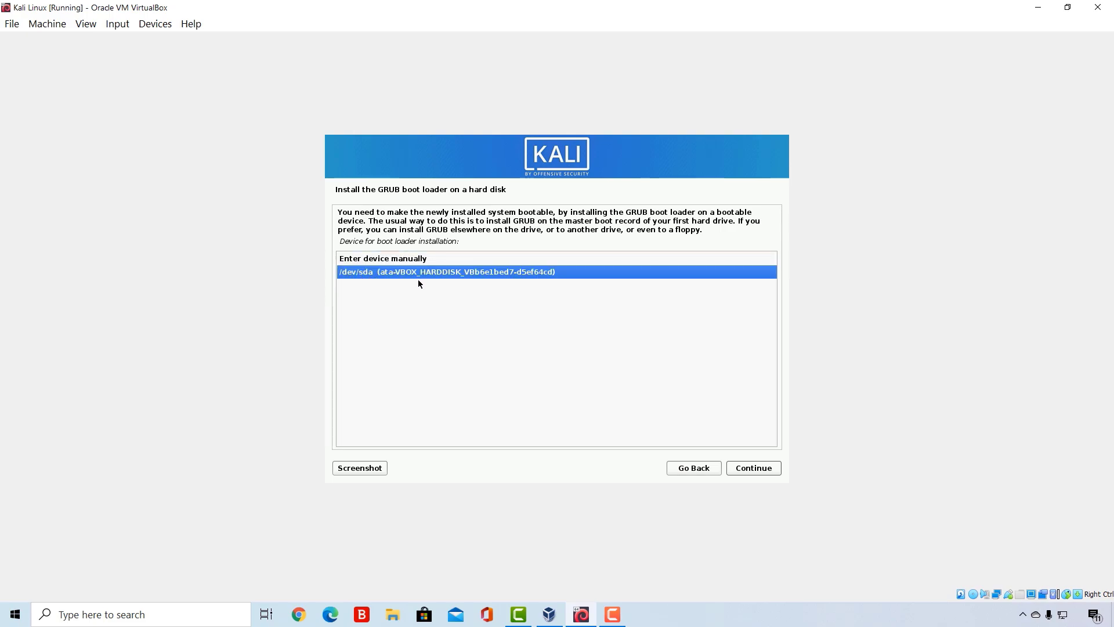
left_click(753, 467)
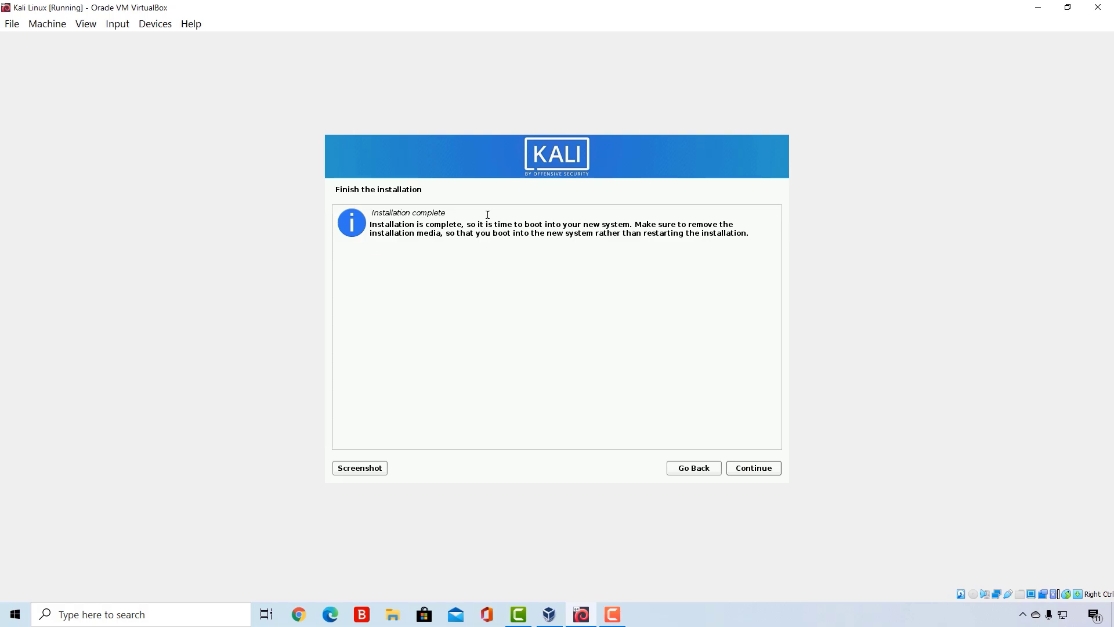
left_click(756, 468)
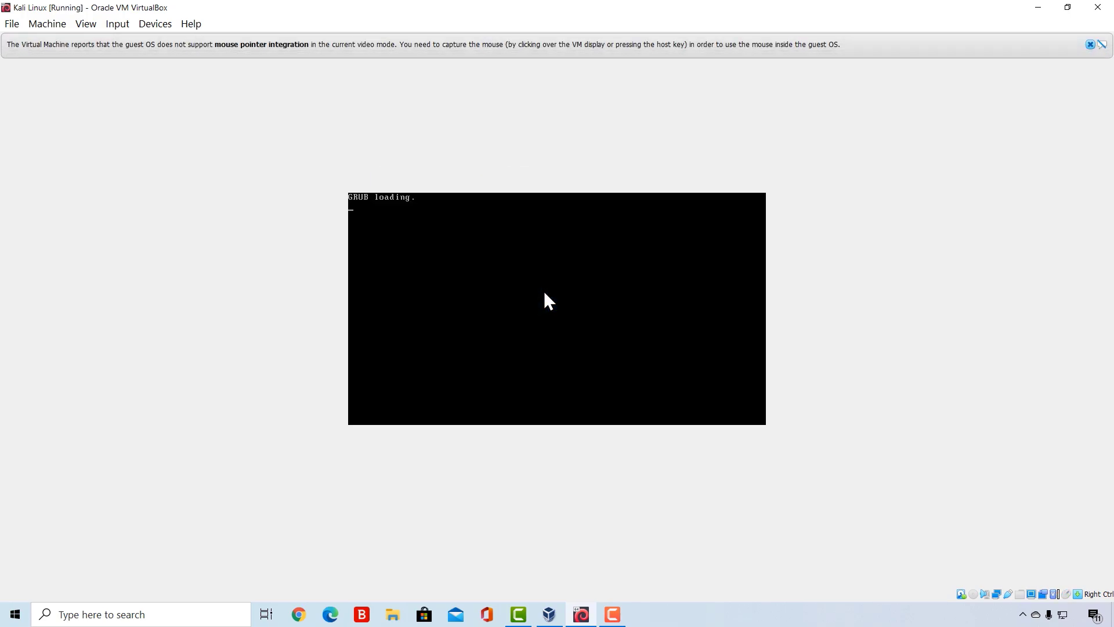
left_click(1089, 45)
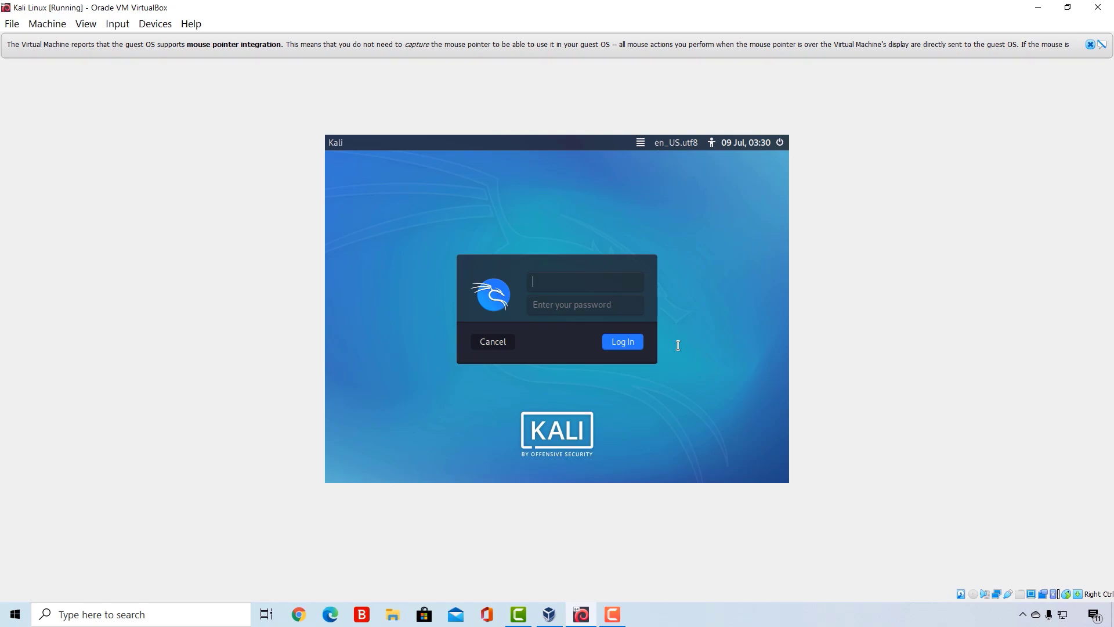
- Log in to the Kali Linux desktop with the account's username and password
type("mrhacker")
key("Tab")
type("kali1234")
left_click(617, 343)
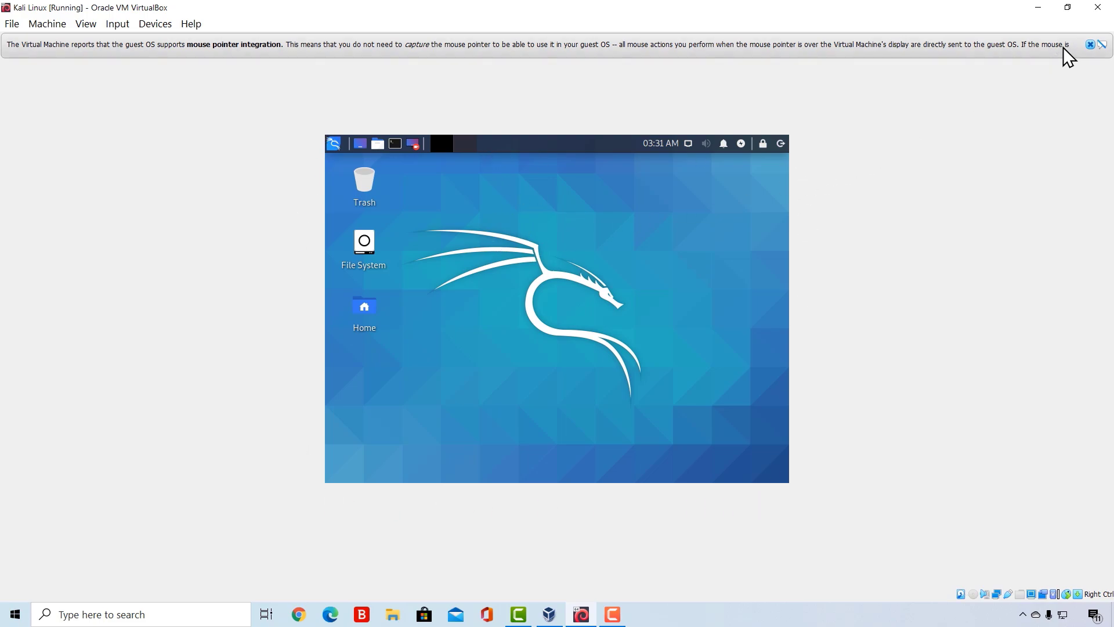
- Restore down and re-maximize the virtual machine window so the Kali desktop fills it, and dismiss the mouse pointer integration notice
left_click(1068, 8)
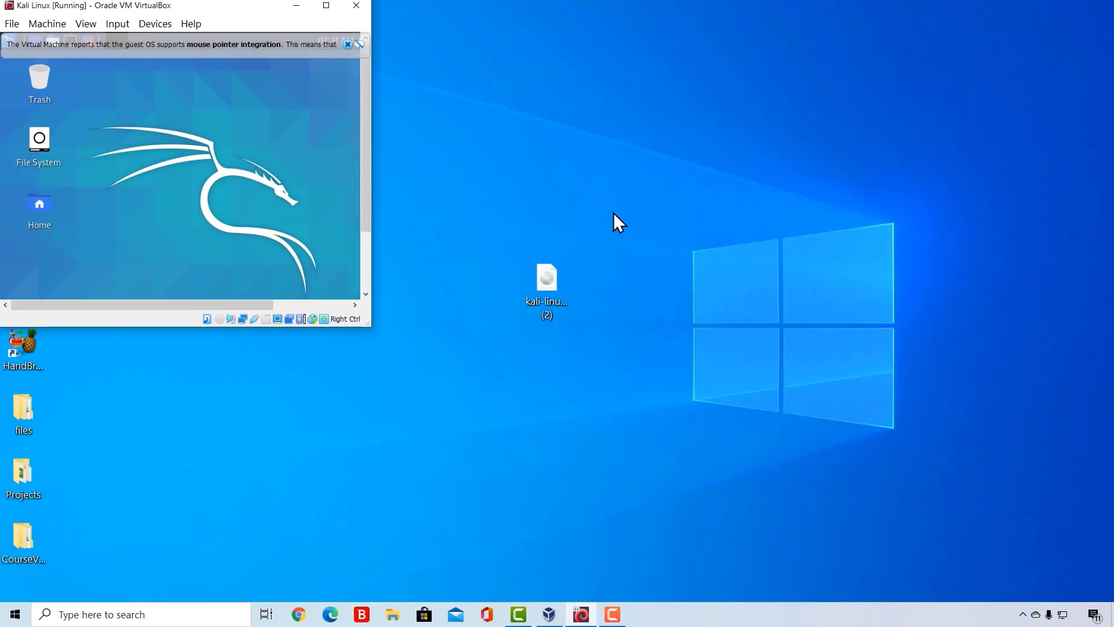
left_click(328, 11)
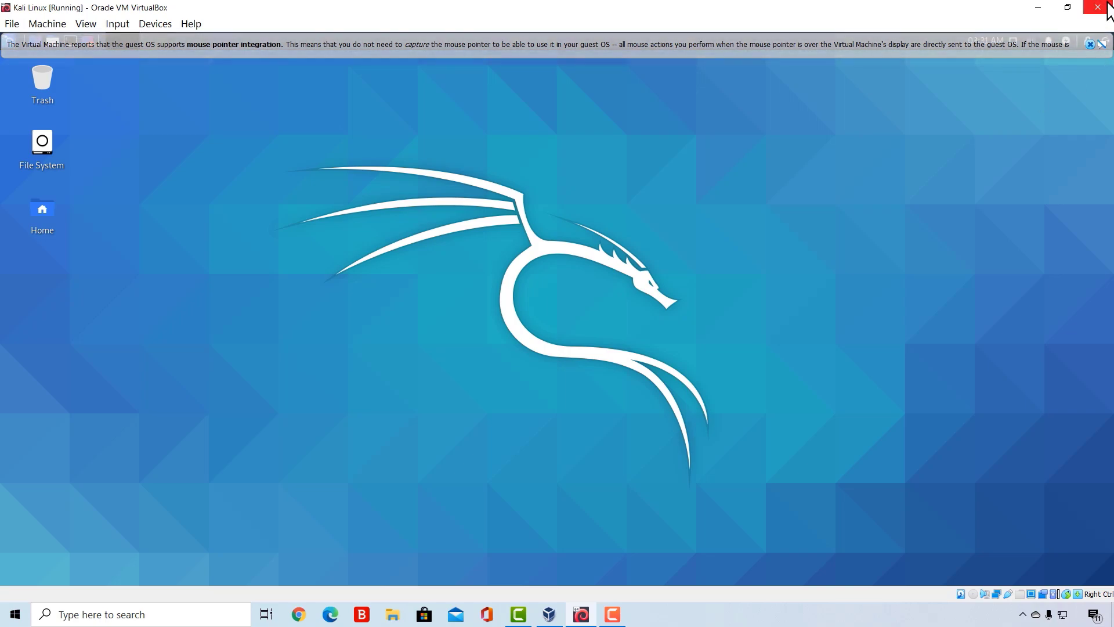
left_click(1090, 44)
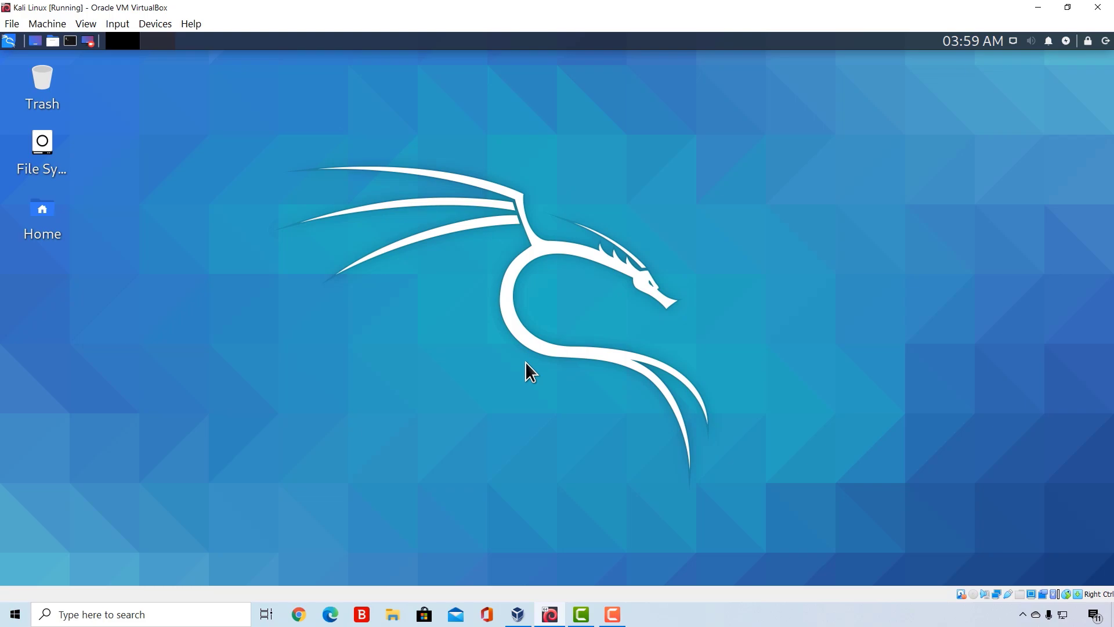
- Shrink the running Kali Linux window to its restored size and maximize it again
left_click(1067, 7)
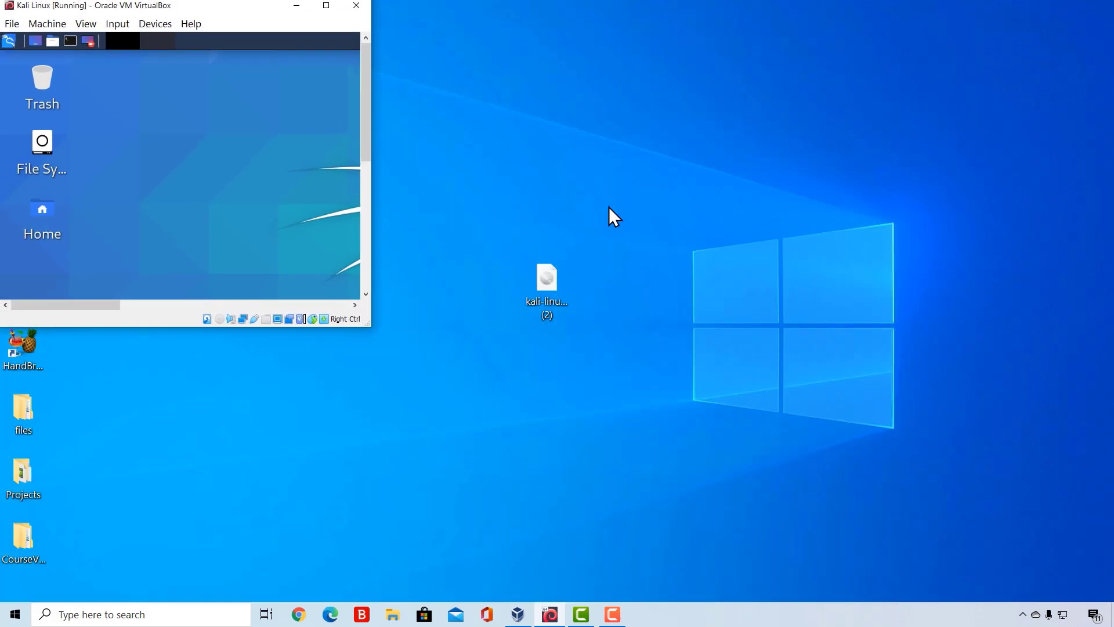
left_click(327, 7)
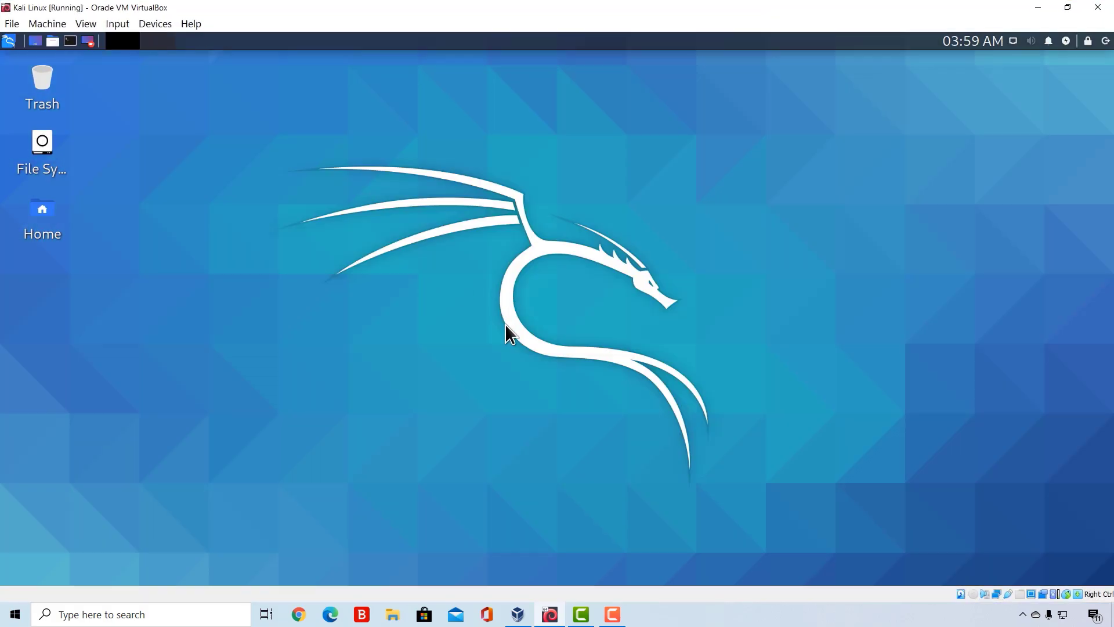
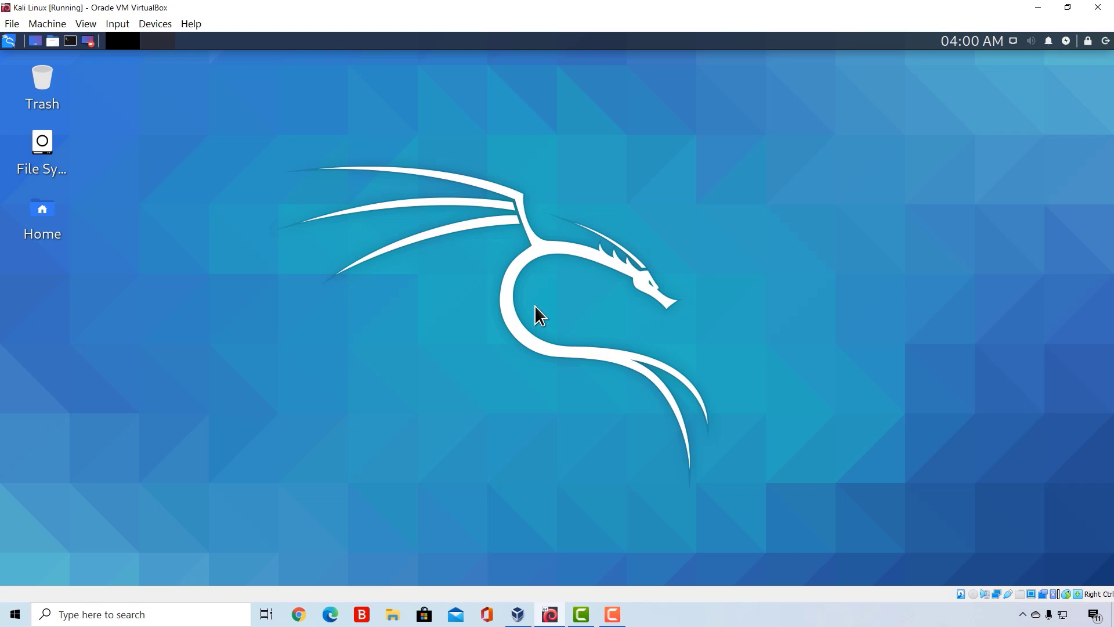
- Insert the Guest Additions CD image into the virtual machine and open the VBox disc from the Kali desktop
left_click(153, 24)
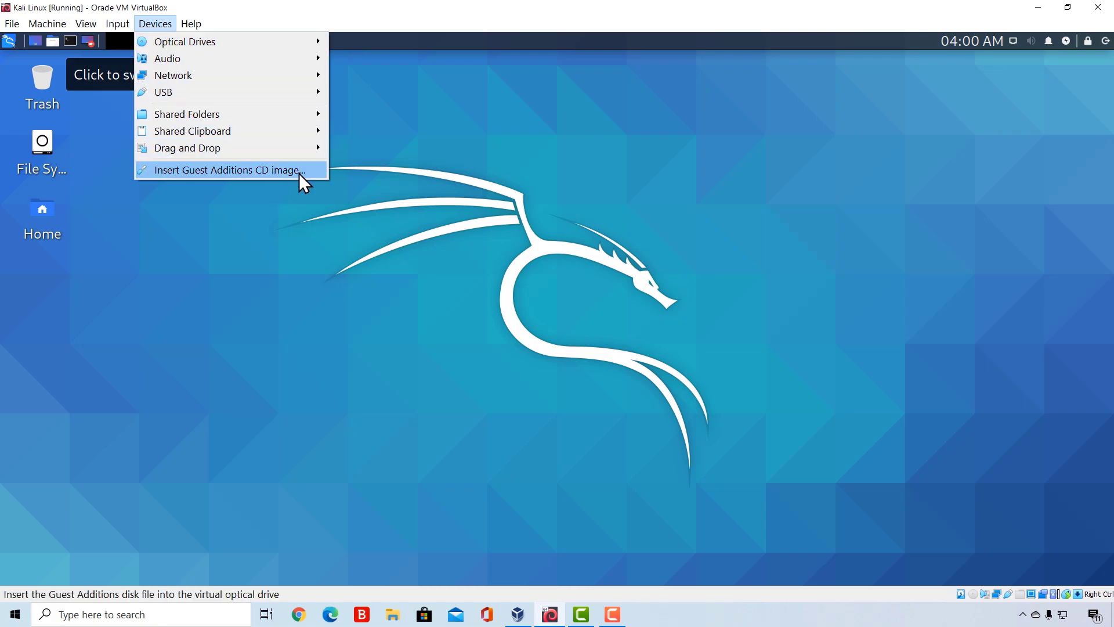
left_click(224, 171)
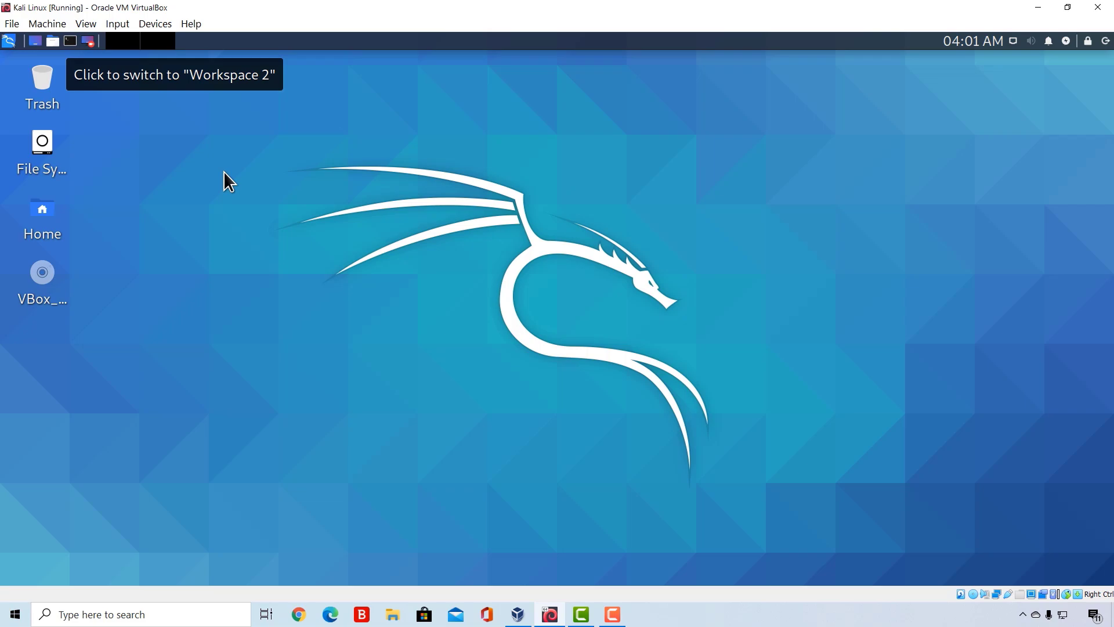
double_click(42, 290)
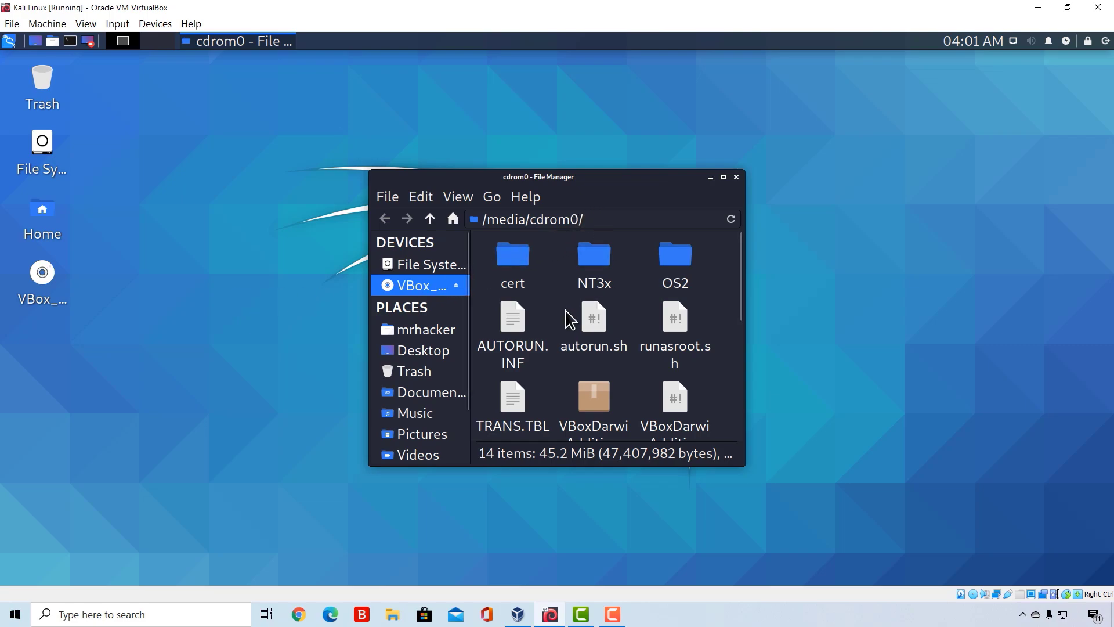
- Copy the disc's folder path /media/cdrom0/ from the file manager and close the file manager window
left_click(595, 219)
left_click_drag(596, 219, 480, 221)
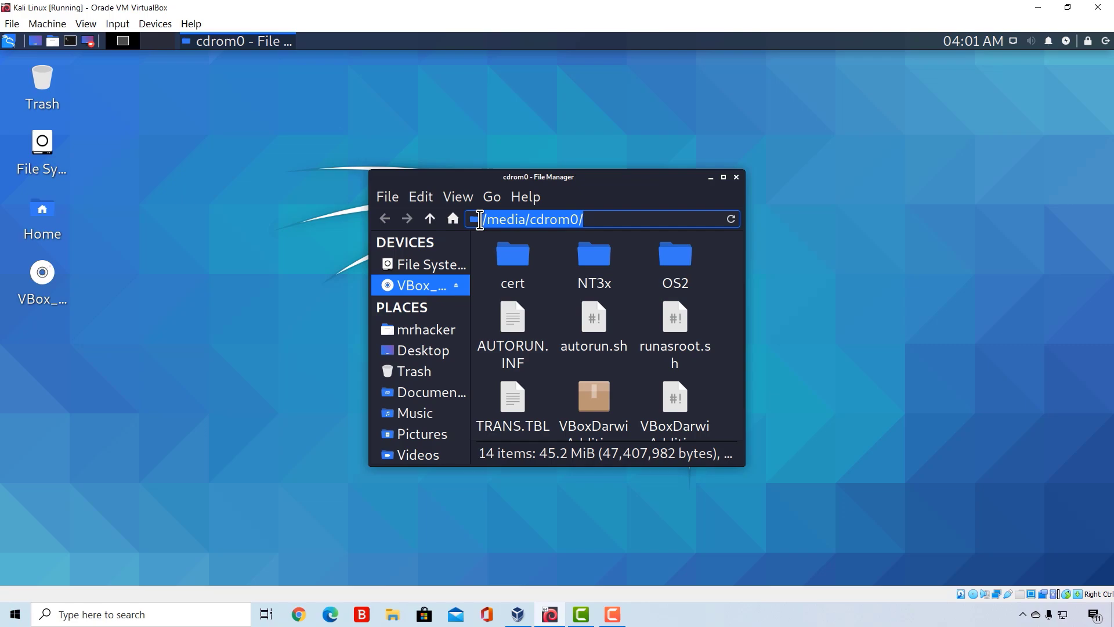
right_click(513, 219)
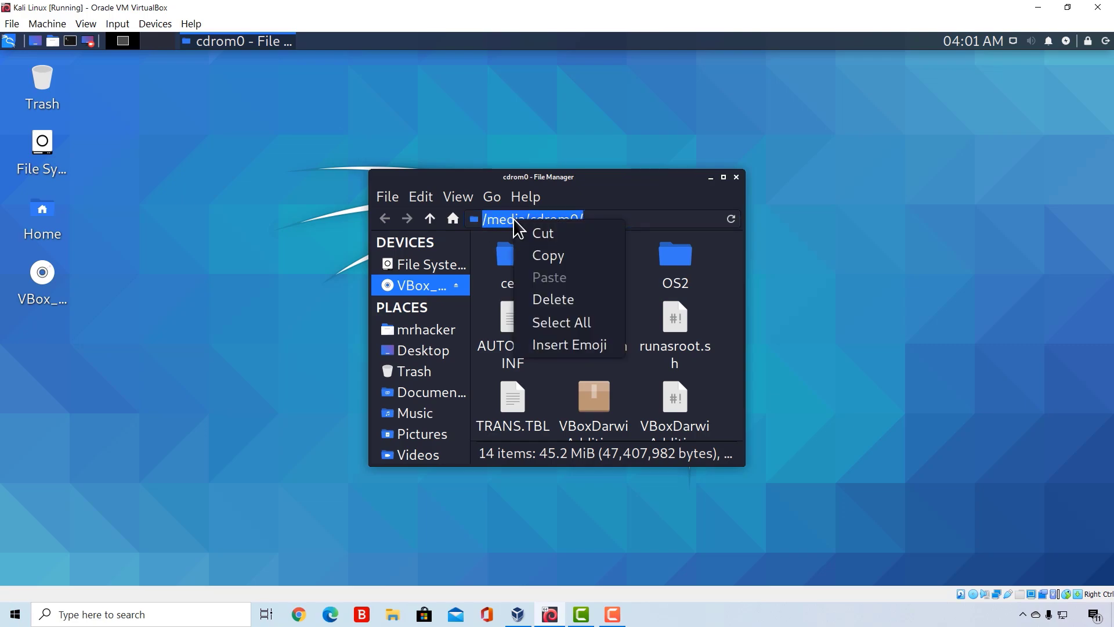
left_click(546, 258)
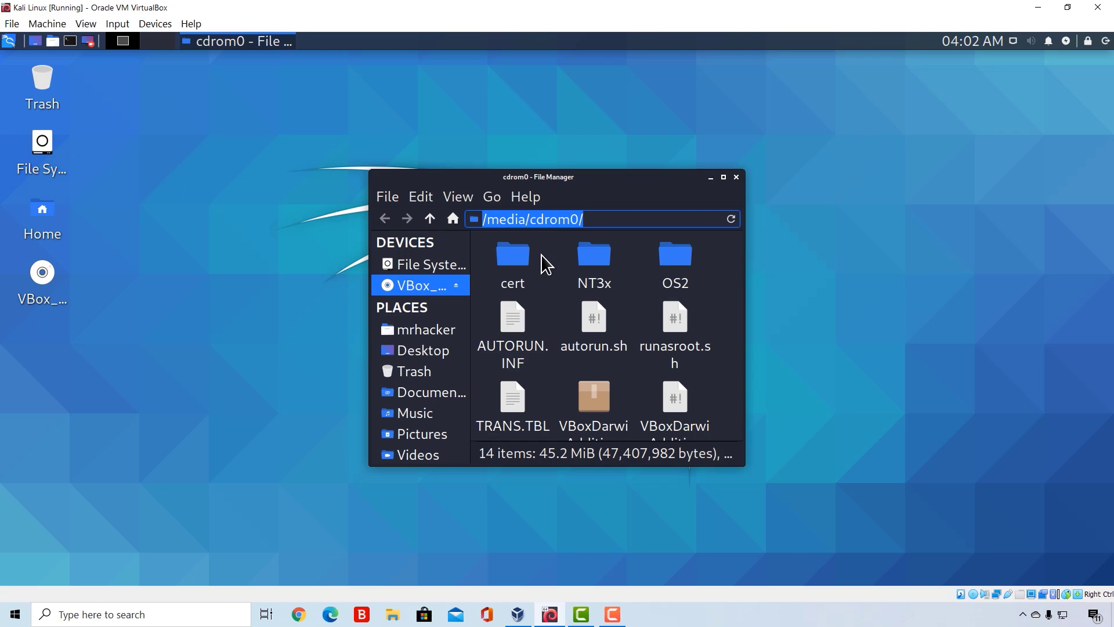
left_click(736, 177)
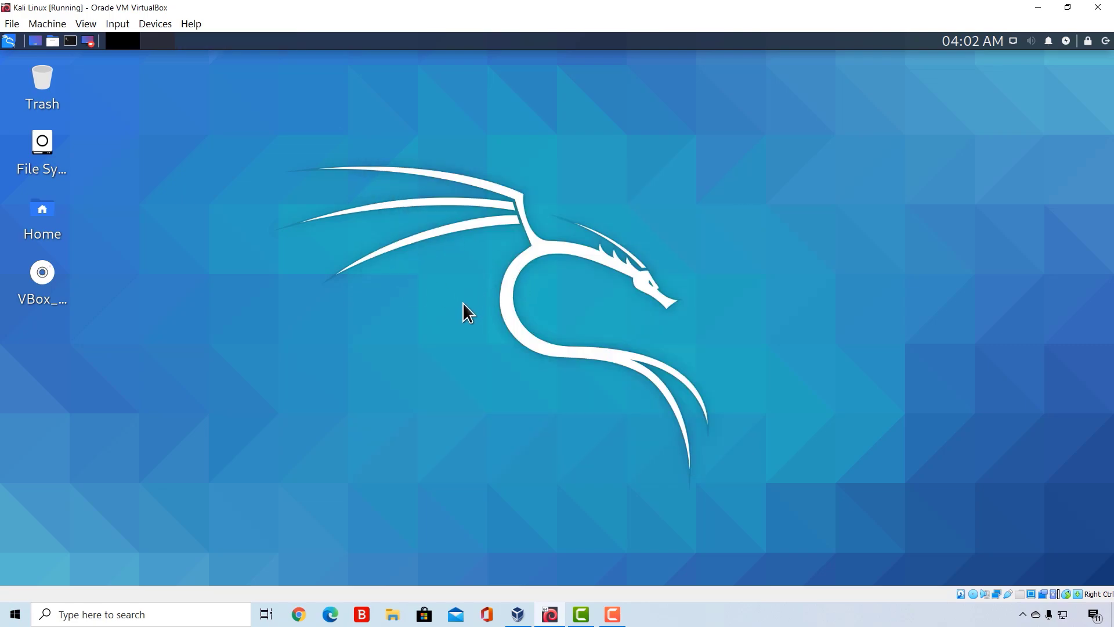
- Open a terminal from the desktop and change to the copied directory with cd /media/cdrom0/
right_click(400, 258)
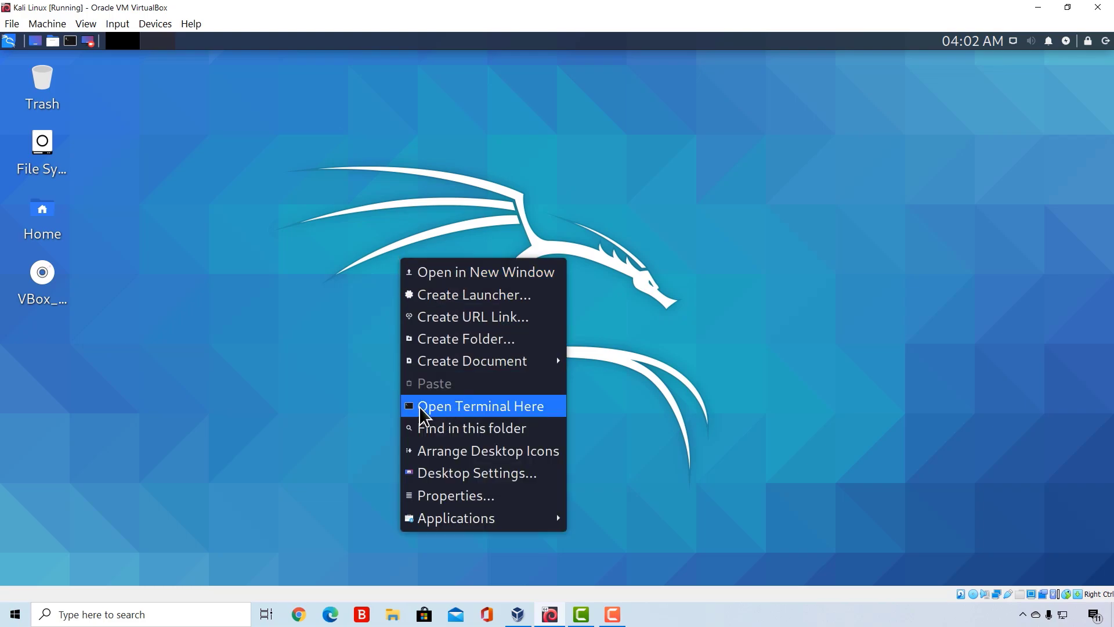
left_click(497, 409)
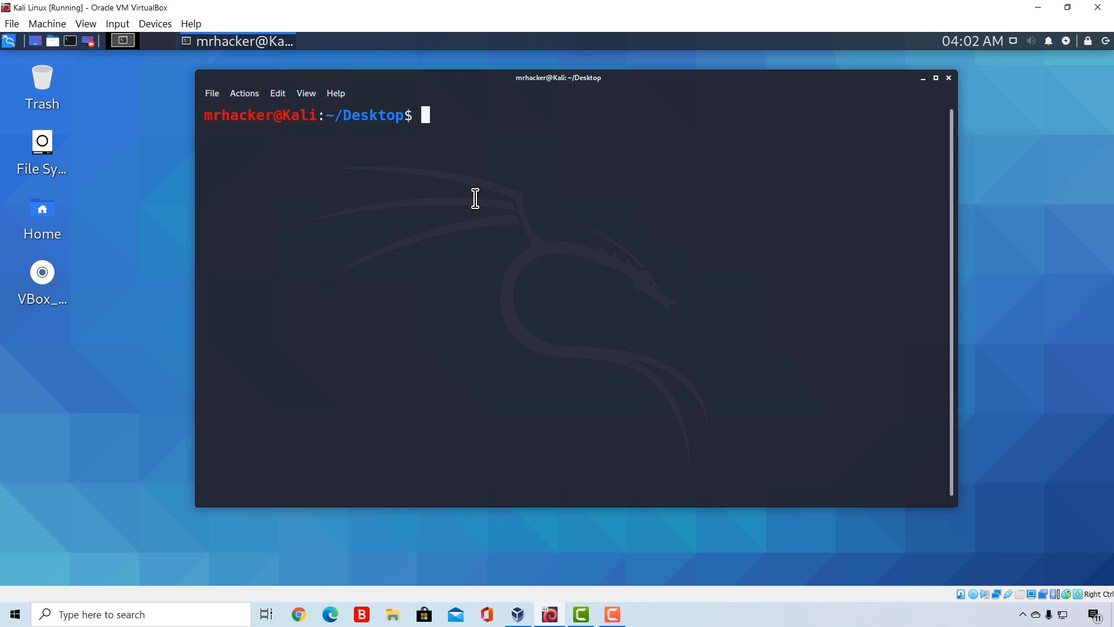
type("cd")
left_click_drag(404, 115, 335, 115)
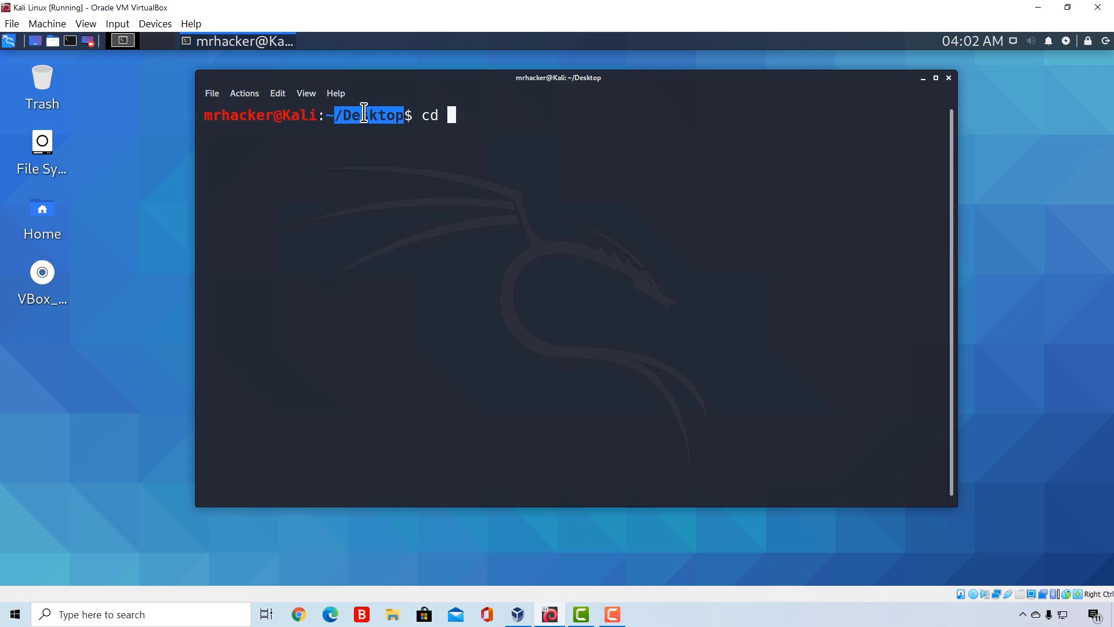
left_click(459, 115)
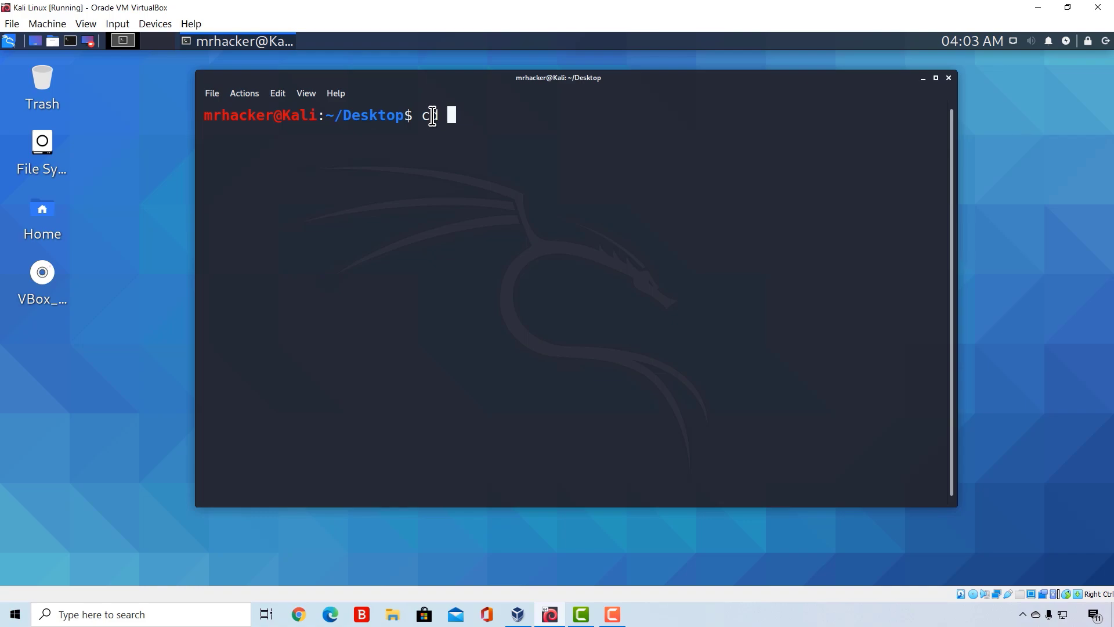
right_click(469, 120)
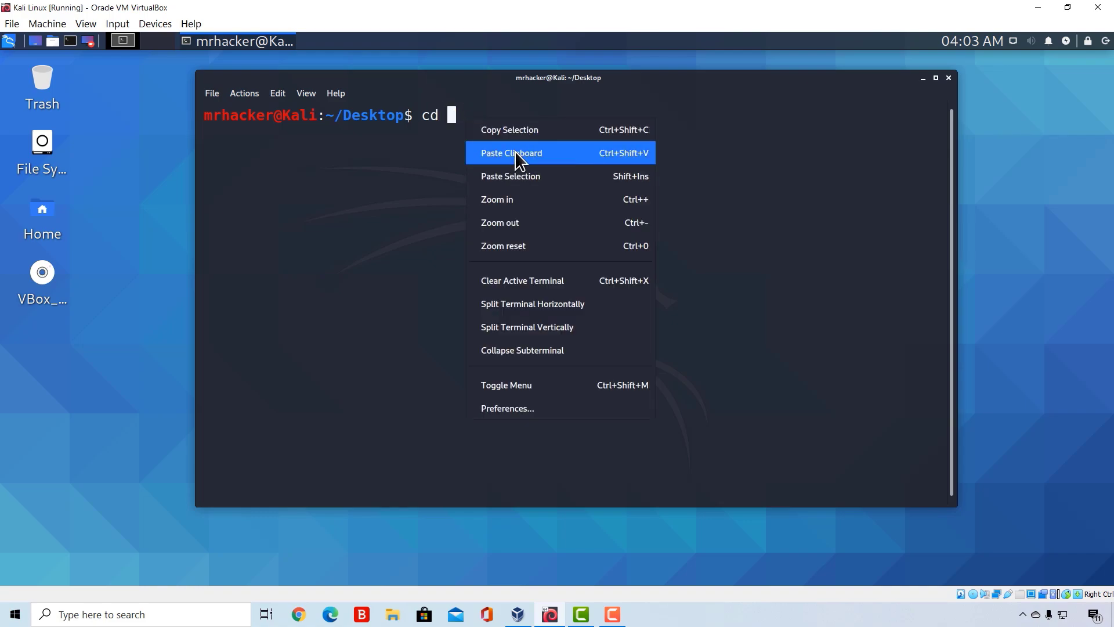
left_click(515, 171)
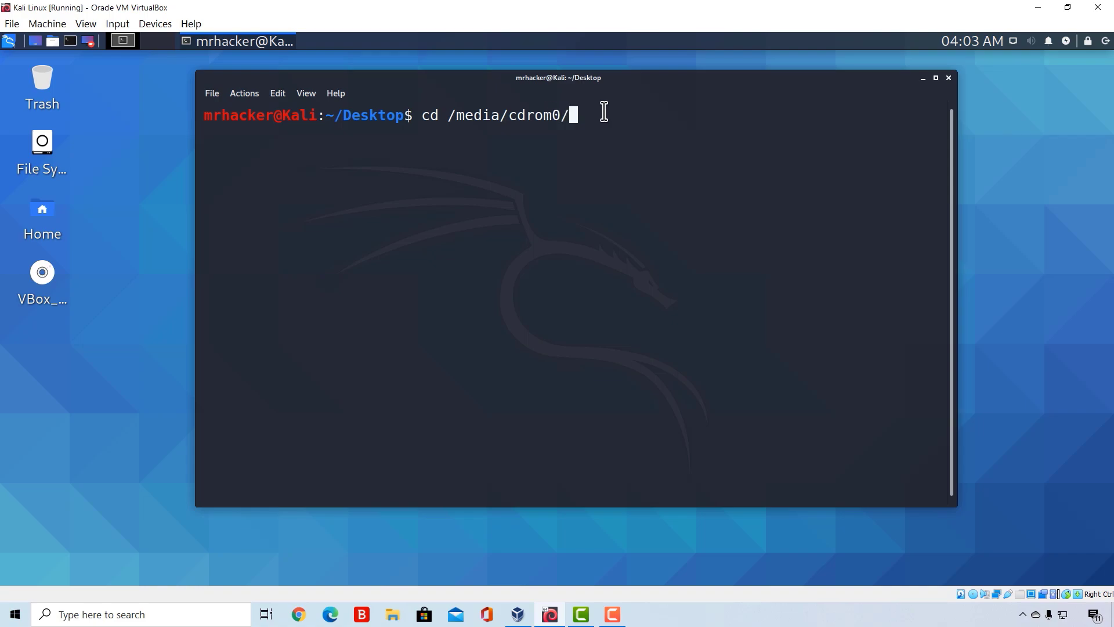
key("Return")
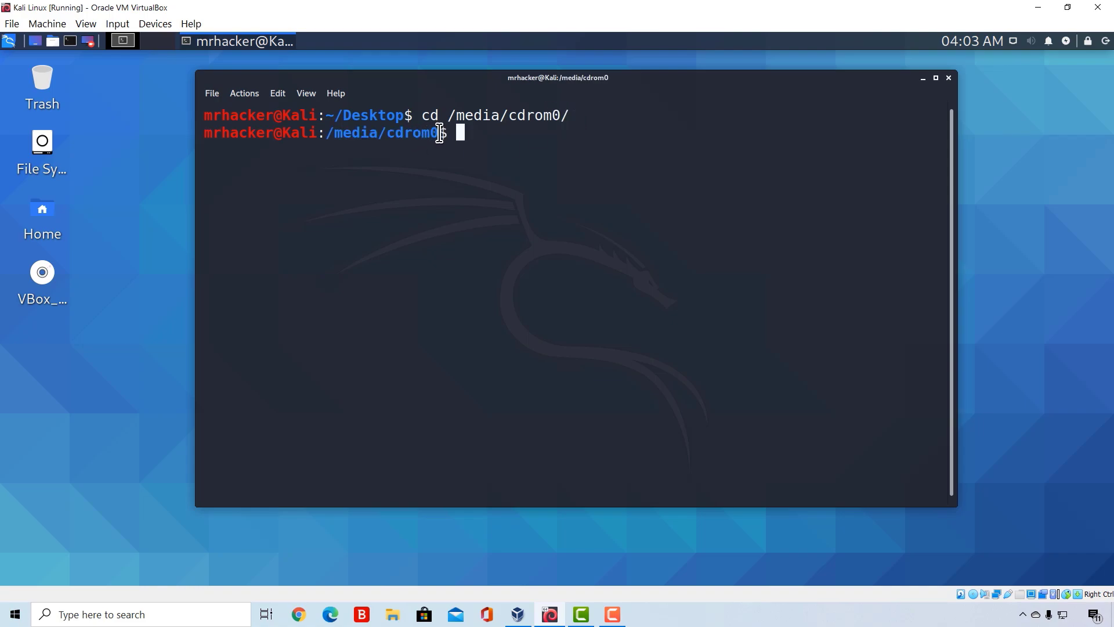
- List the contents of the /media/cdrom0 directory with ls
left_click_drag(442, 133, 327, 134)
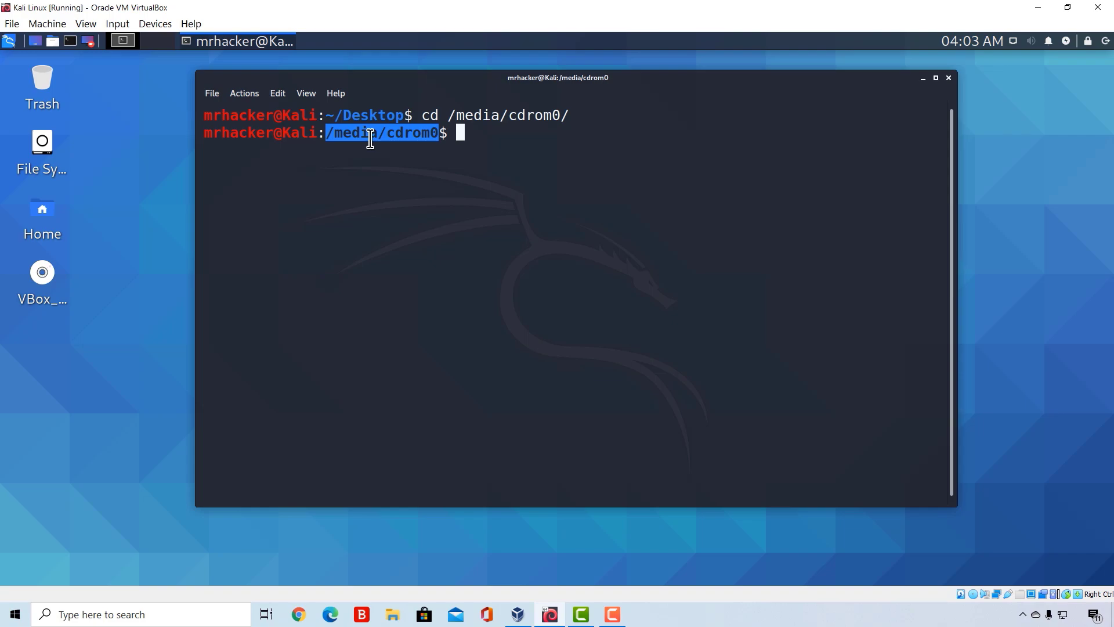
left_click(469, 139)
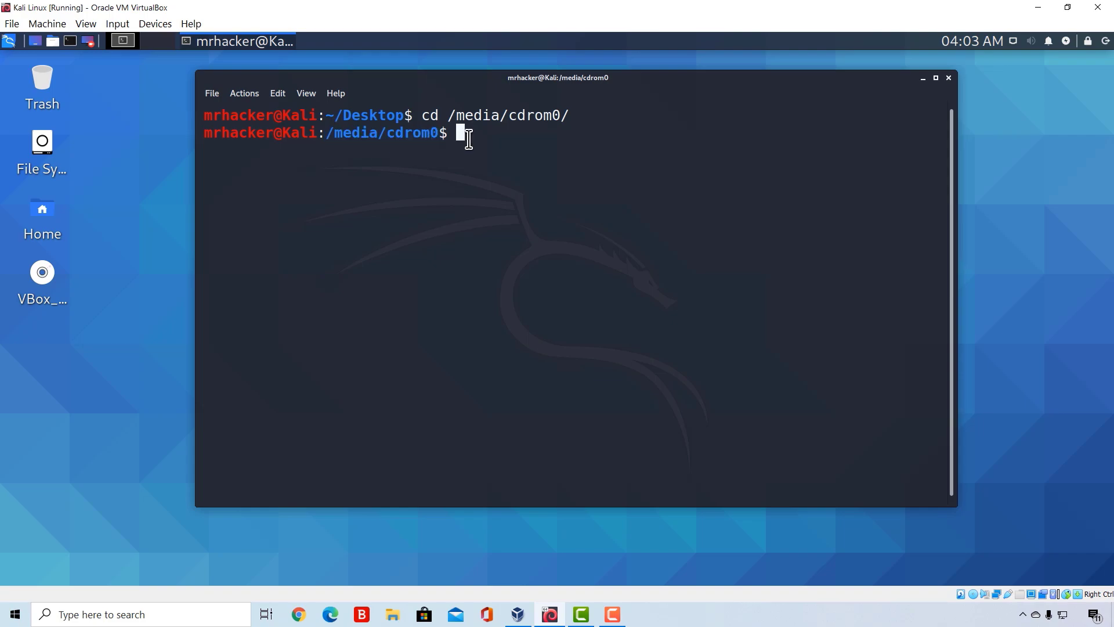
type("ls")
key("Return")
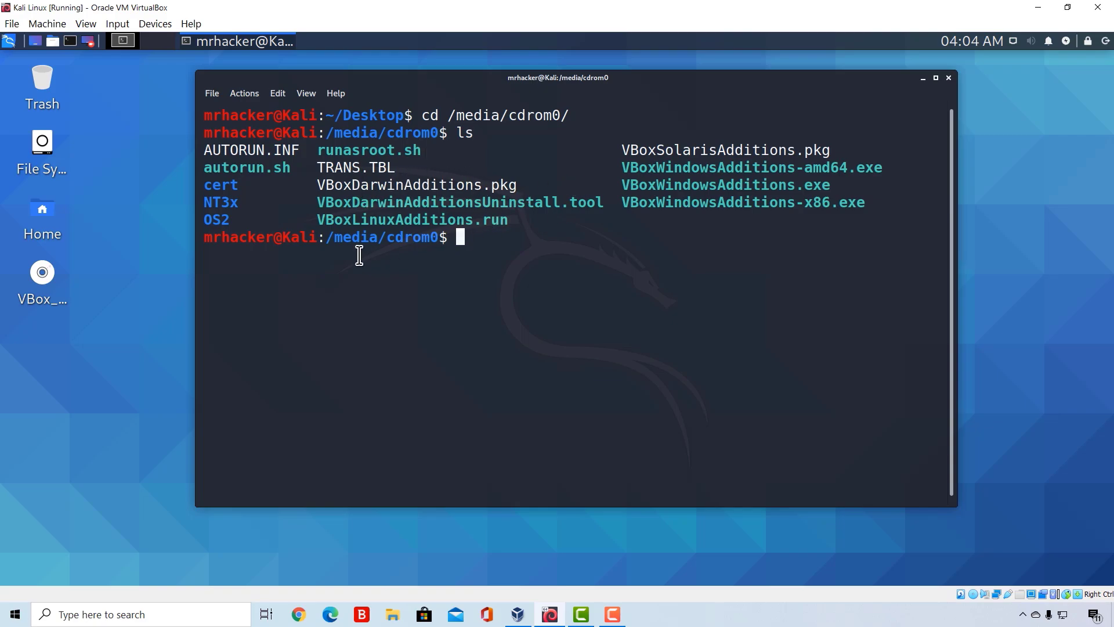
- Open the VBox disc in the file manager to compare its files with the terminal listing, and close it
double_click(42, 272)
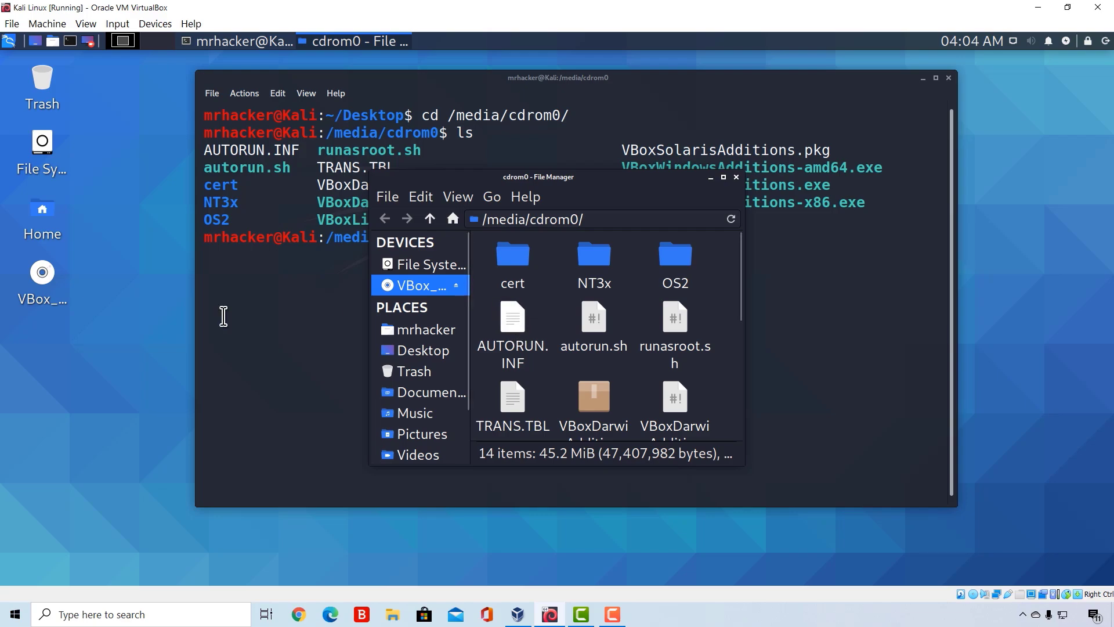
scroll(527, 289, "down", 5)
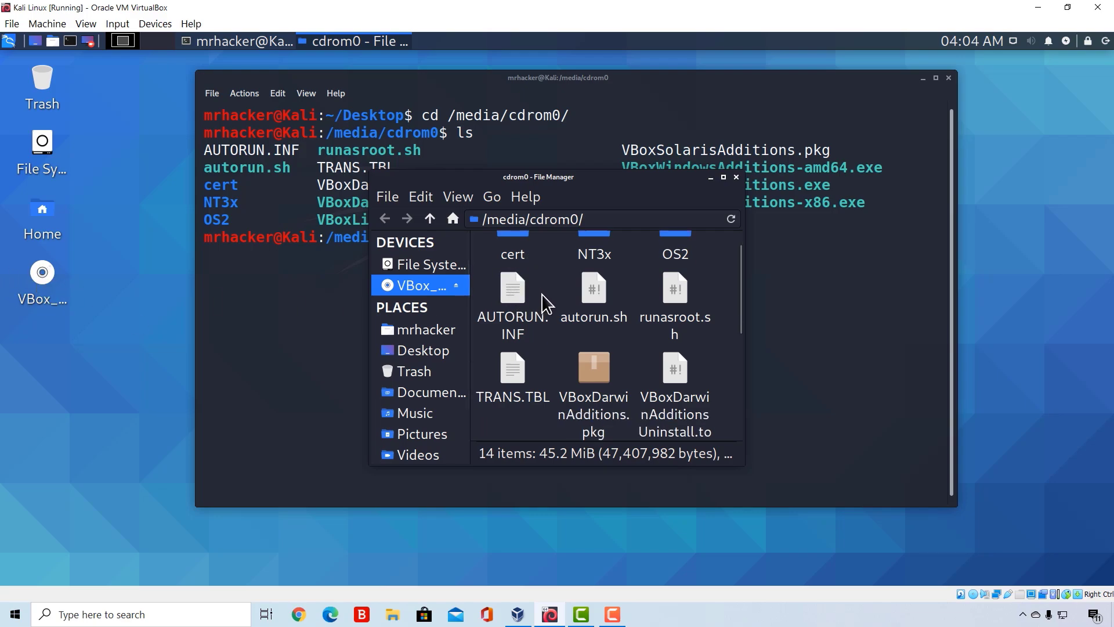
scroll(581, 308, "down", 1)
scroll(573, 316, "up", 2)
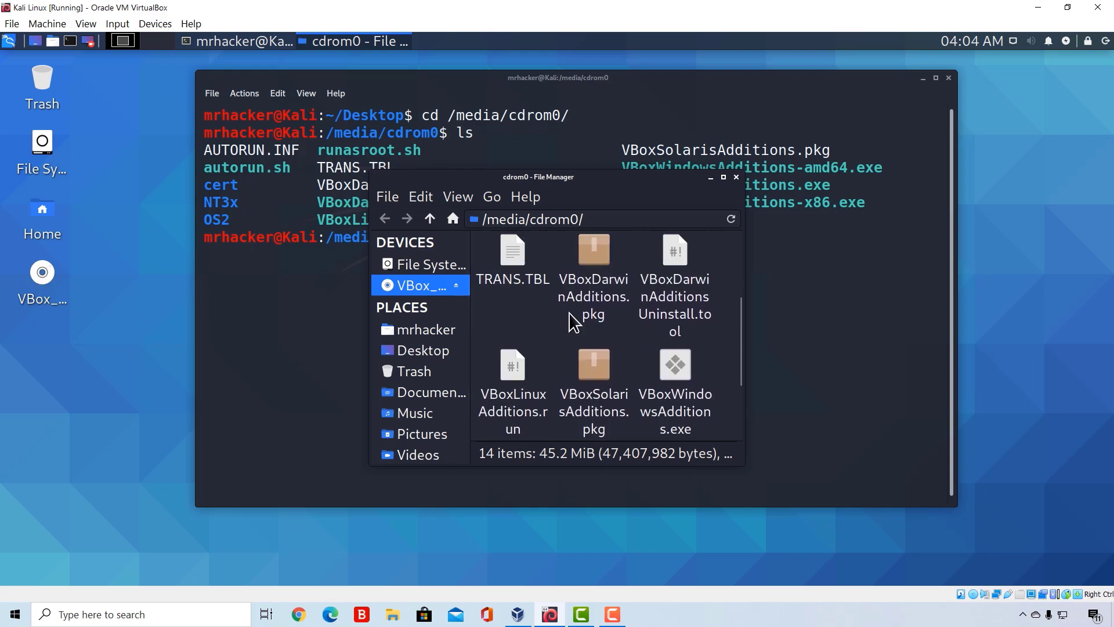
left_click(735, 176)
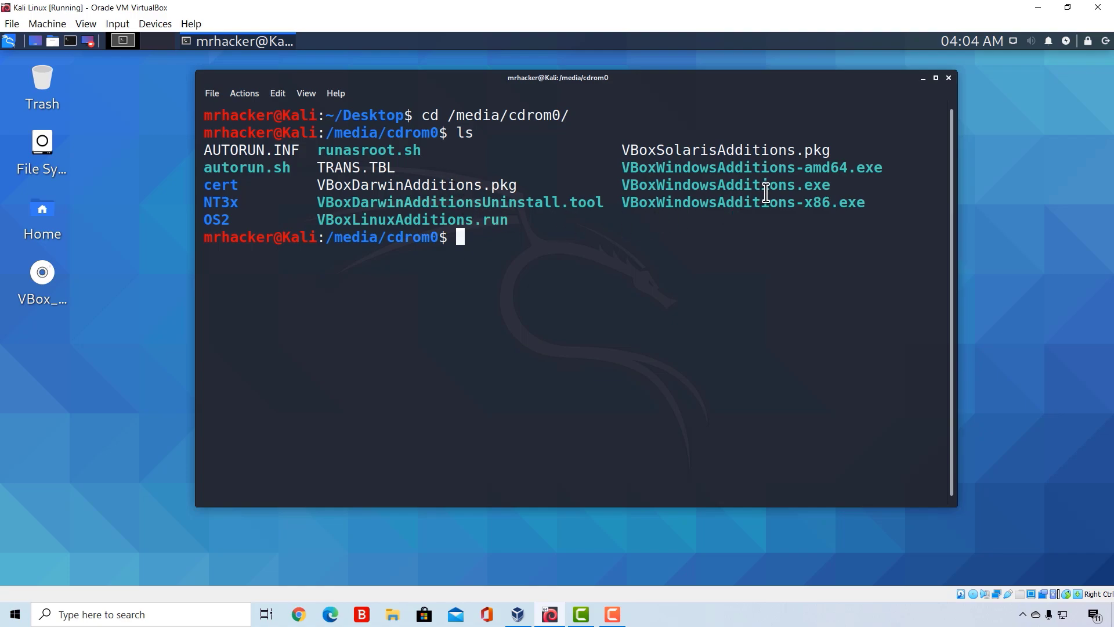
- Try to run the Guest Additions installer as a regular user with sh VBoxLinuxAdditions.run
left_click_drag(514, 219, 316, 222)
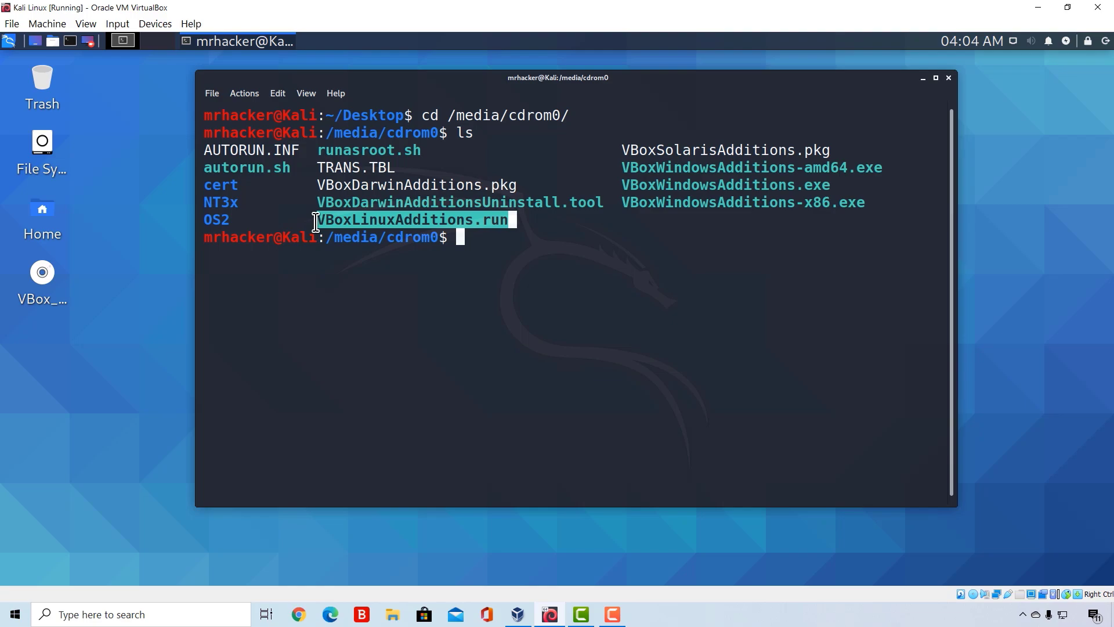
left_click(477, 248)
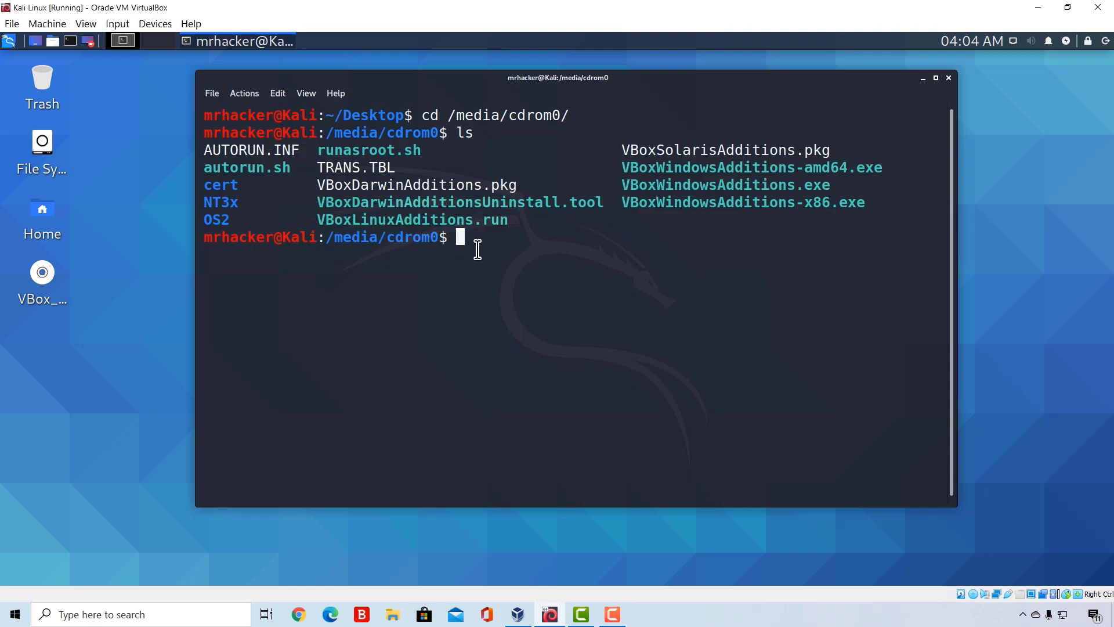
type("sh VBoxLinu")
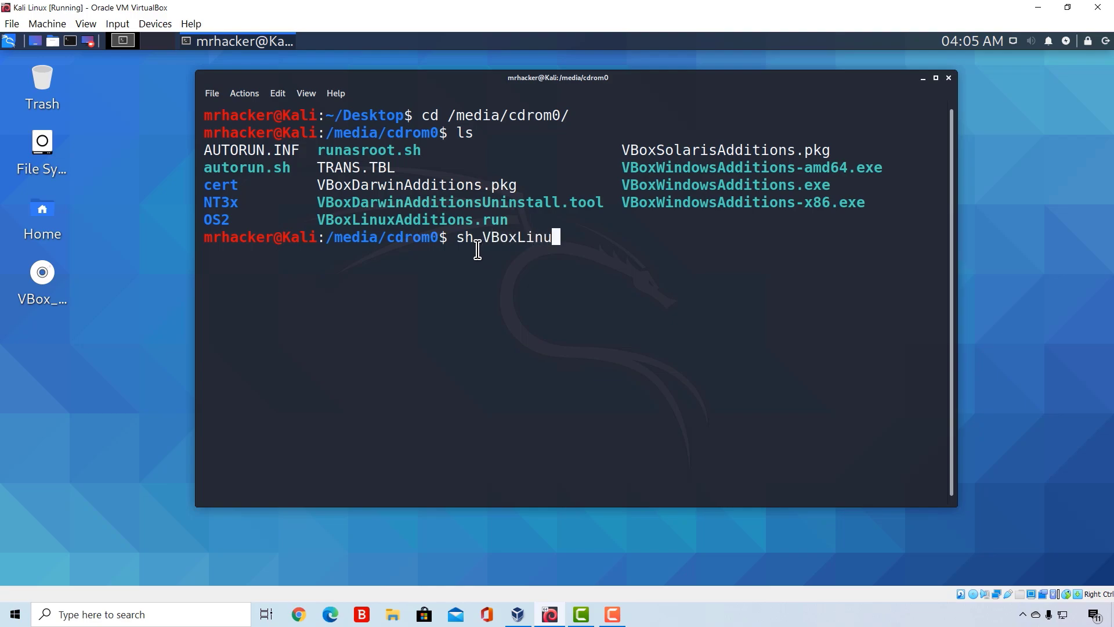
type("xAdditions")
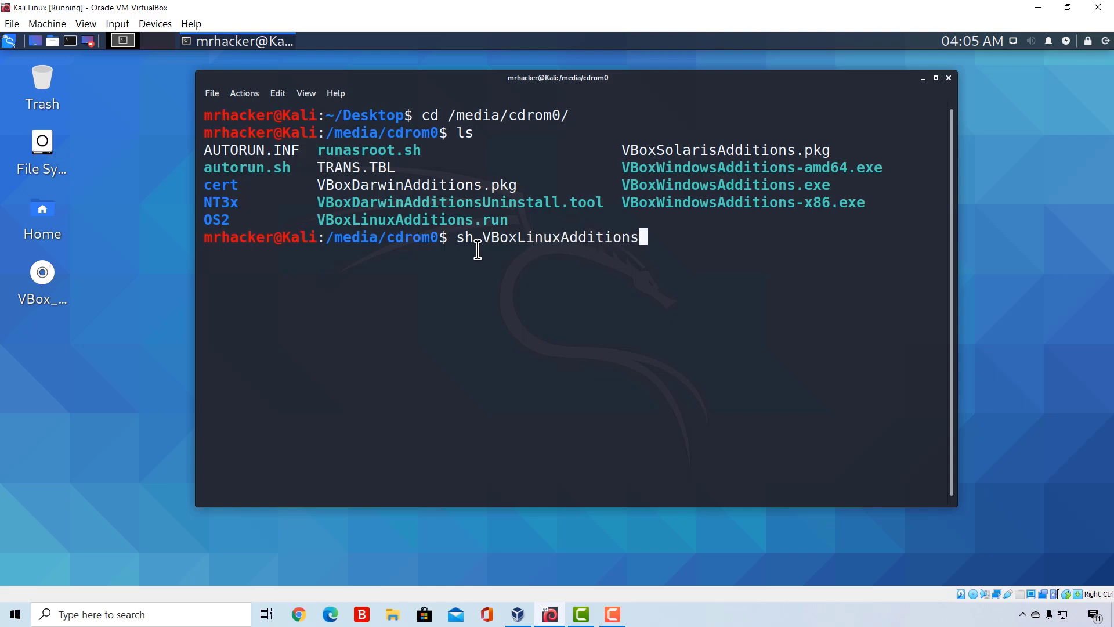
type(".run")
key("Return")
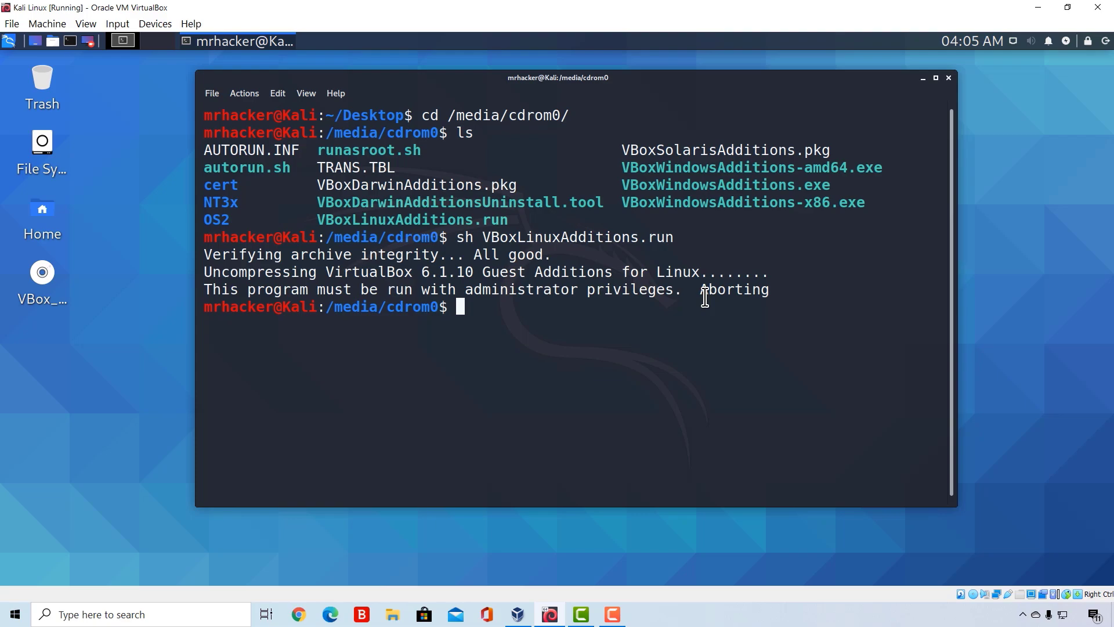
- Run the Guest Additions installer with administrator privileges using sudo sh VBoxLinuxAdditions.run
type("sudo sh VBo")
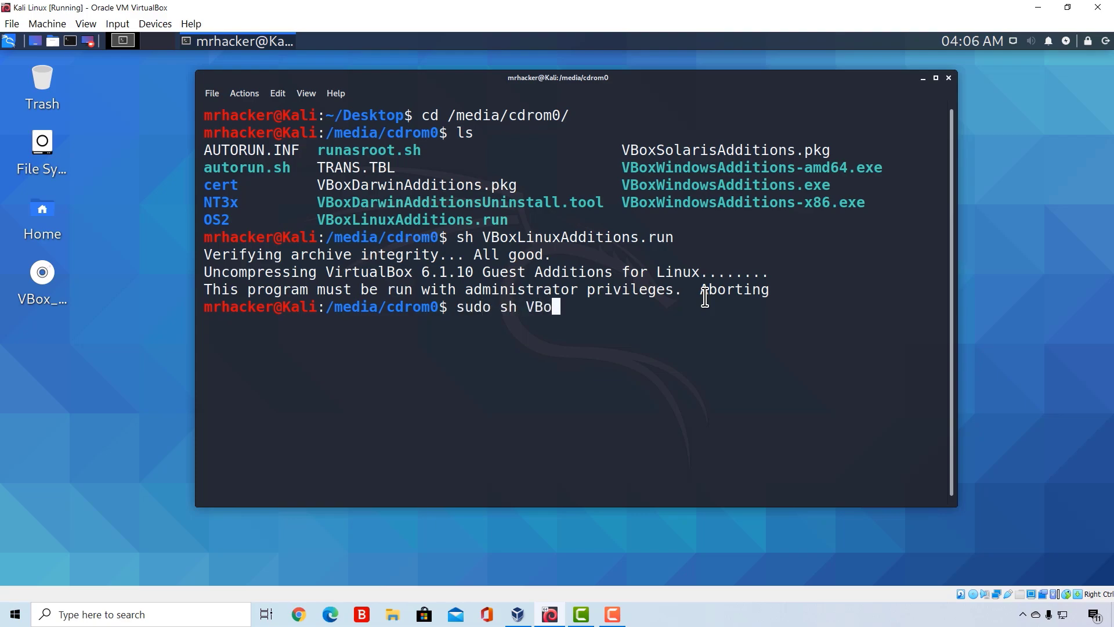
type("xLinuxAdditi")
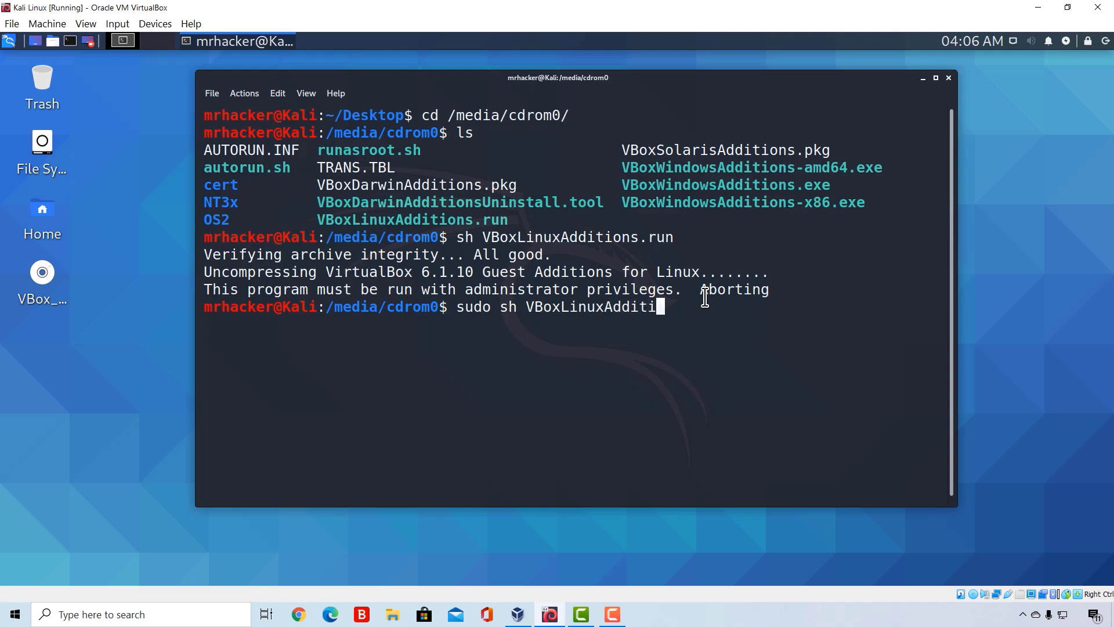
type("ons.run")
key("Return")
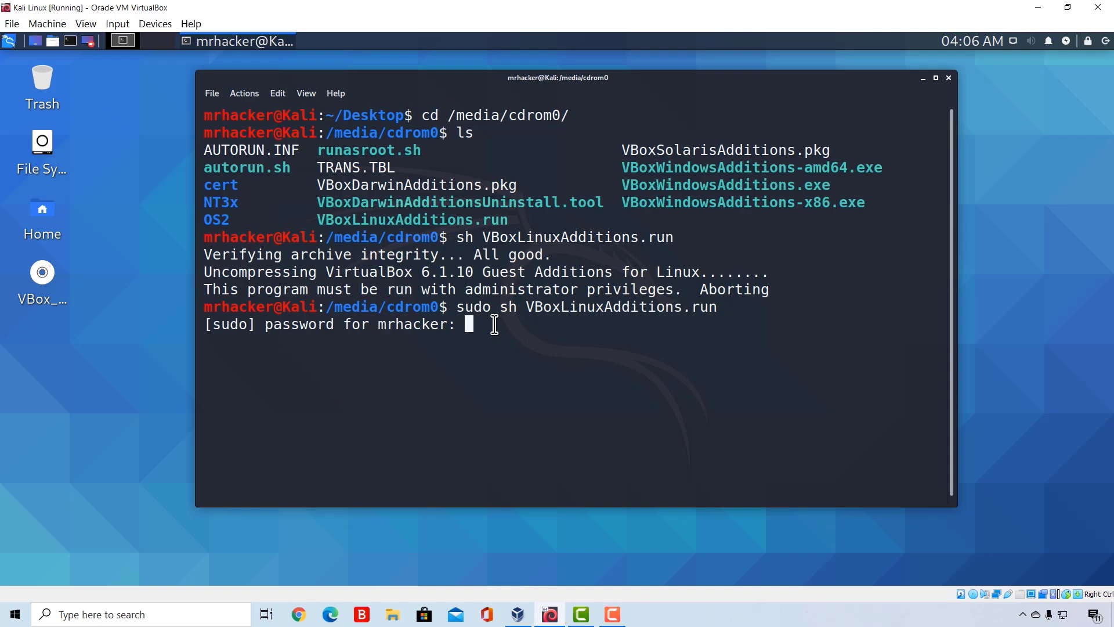
- Enter the account password for sudo and answer yes to continue the Guest Additions installation
key("Return")
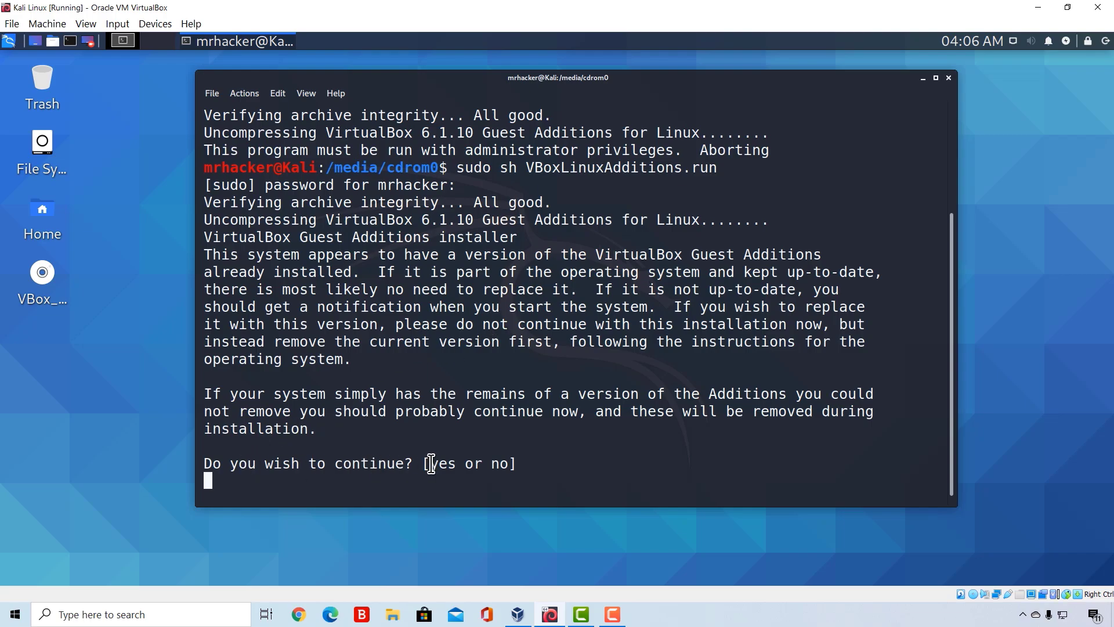
type("yes")
key("Return")
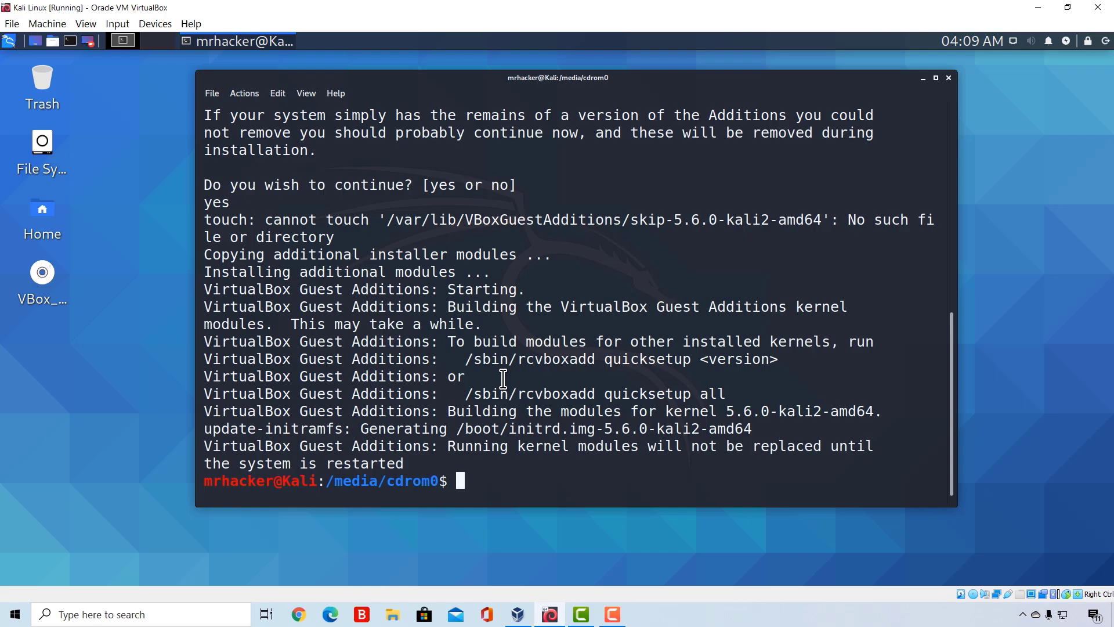
- Open and cancel the log-out dialog, and try to restart Kali with the plain reboot command in the terminal
left_click(1105, 42)
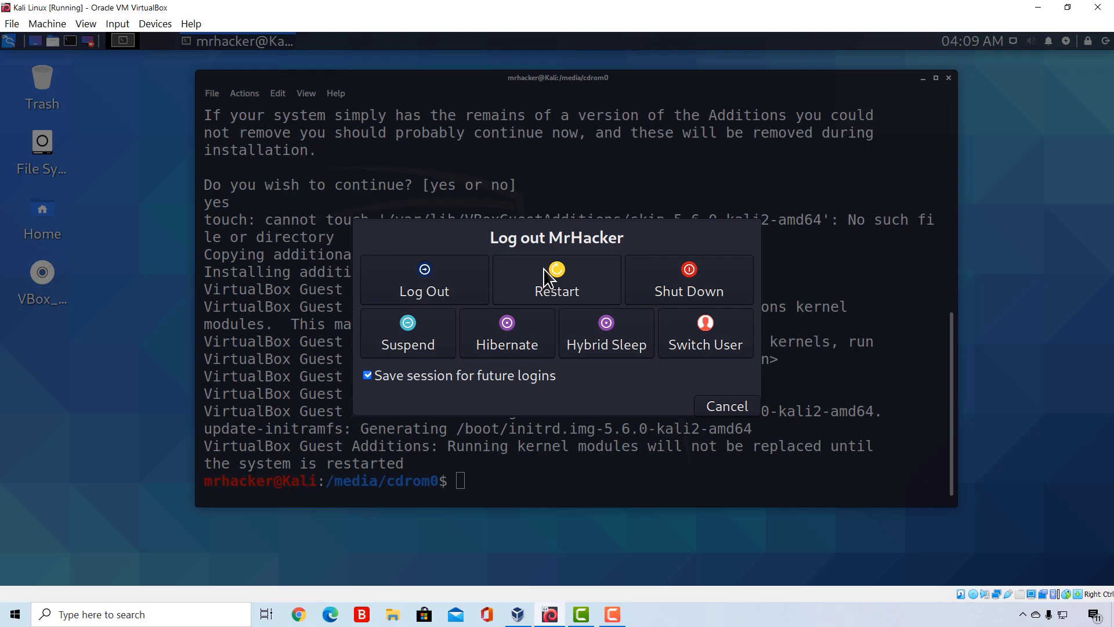
left_click(724, 406)
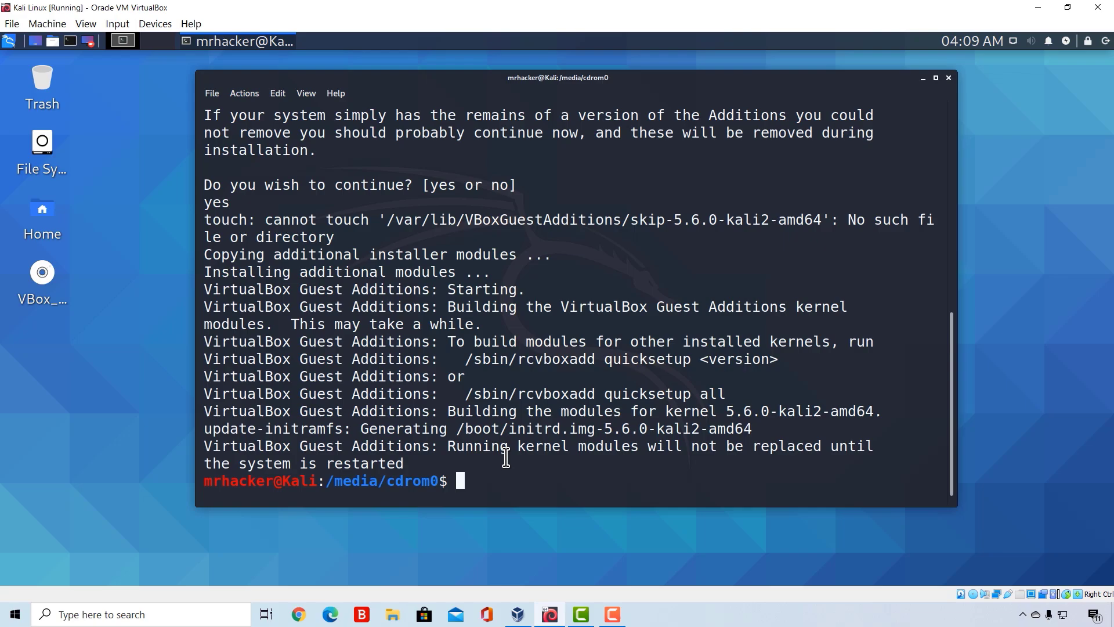
type("reboot")
key("Return")
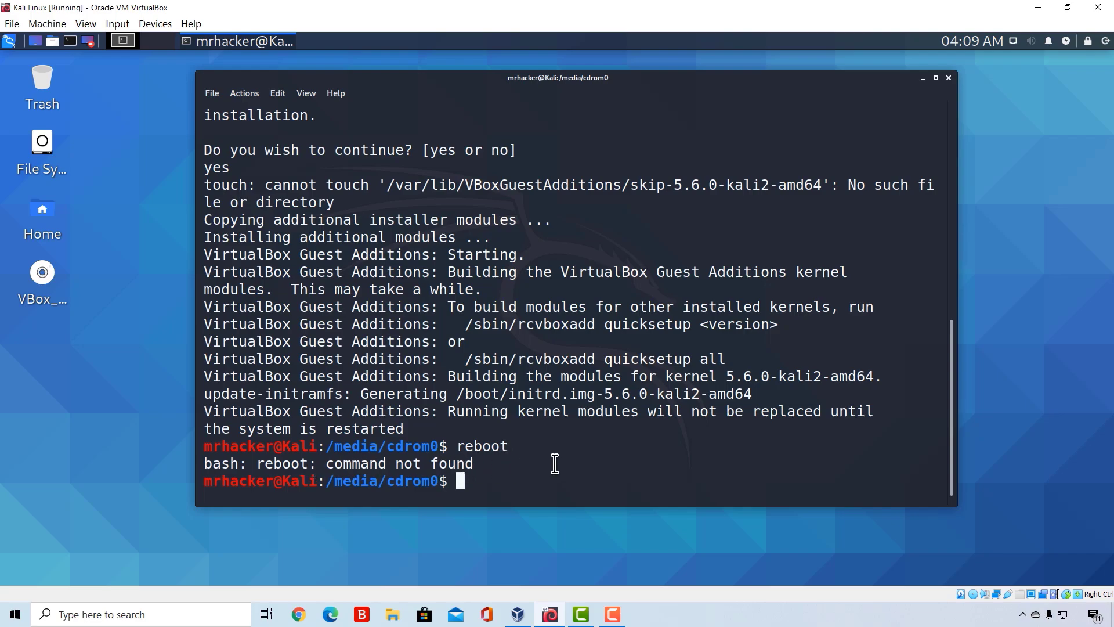
- Restart the Kali virtual machine with sudo reboot
type("sudo reboot")
key("Return")
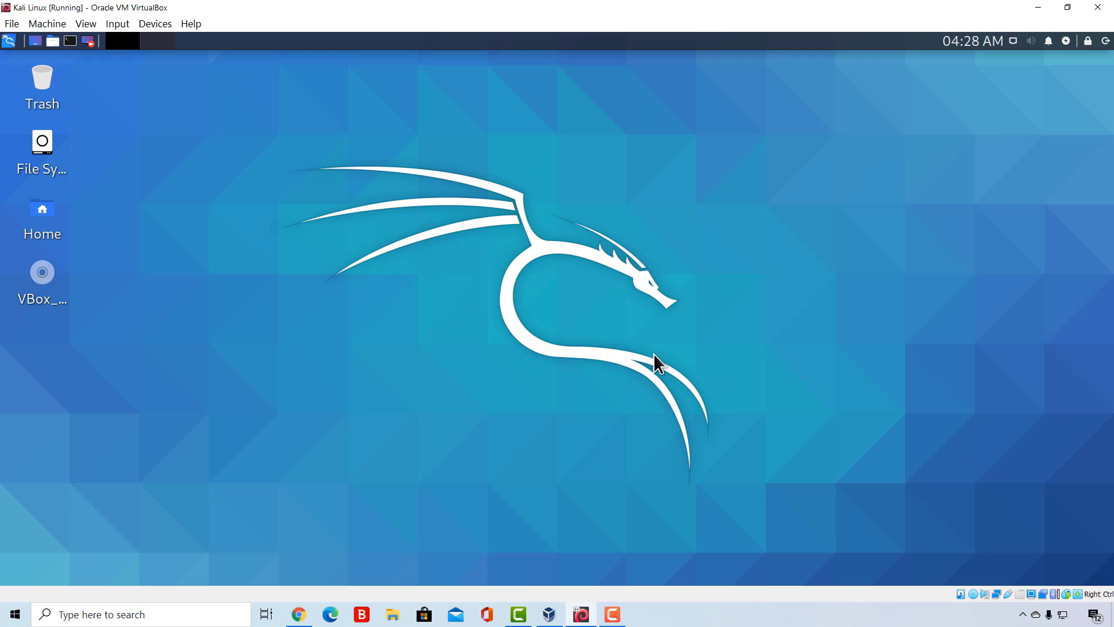
- Open a terminal on the Kali desktop, test the internet connection by pinging google.com, and stop the ping
right_click(466, 250)
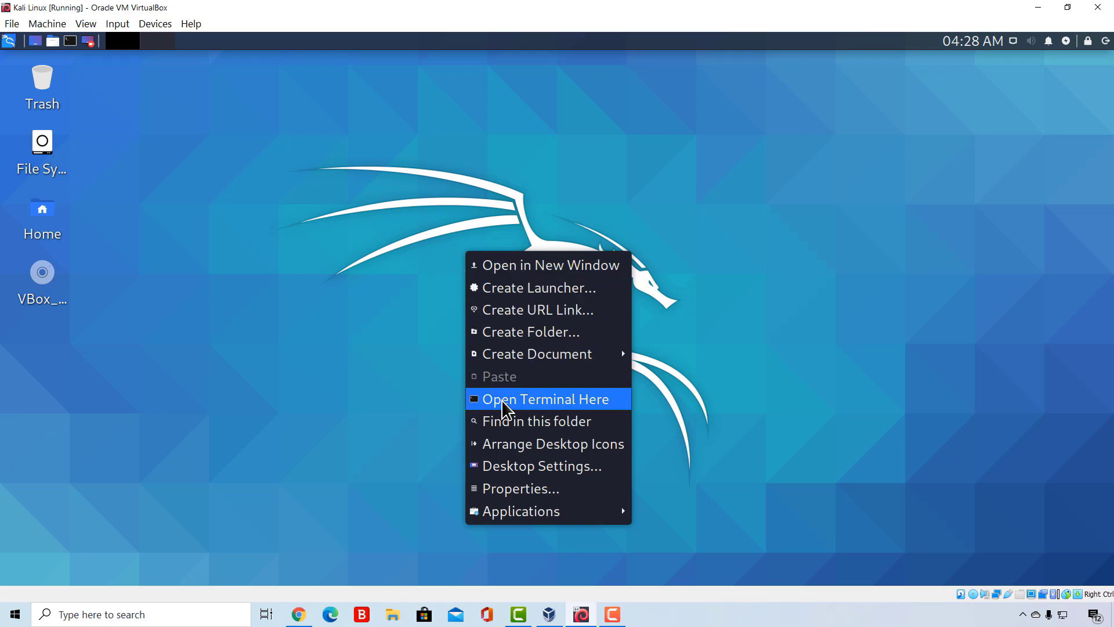
left_click(567, 400)
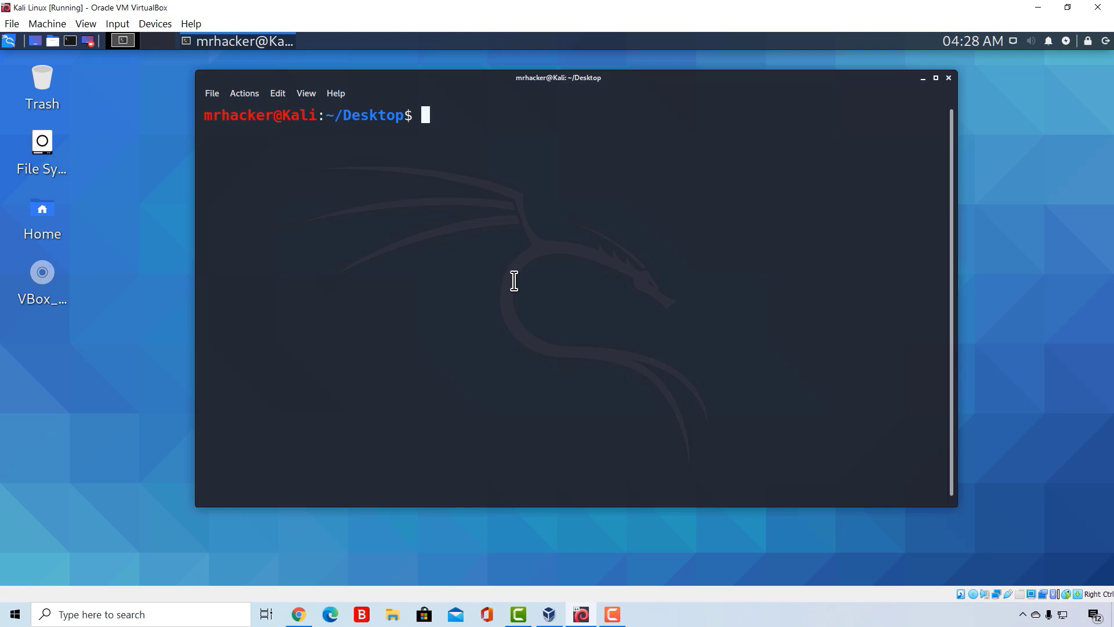
type("ping googl")
type("e.com")
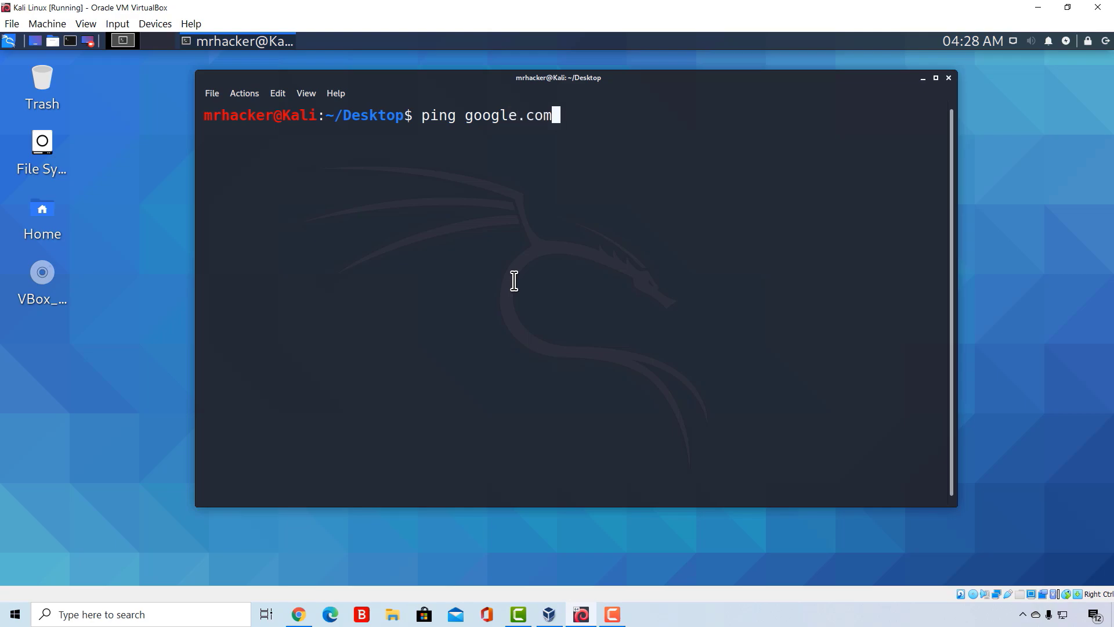
key("Return")
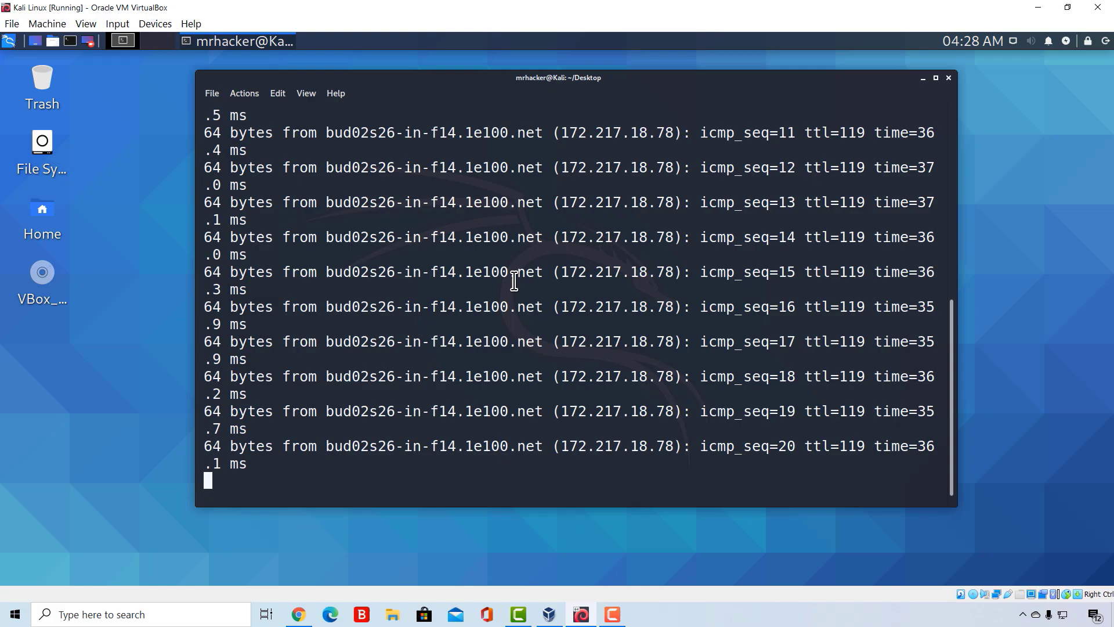
key("ctrl+c")
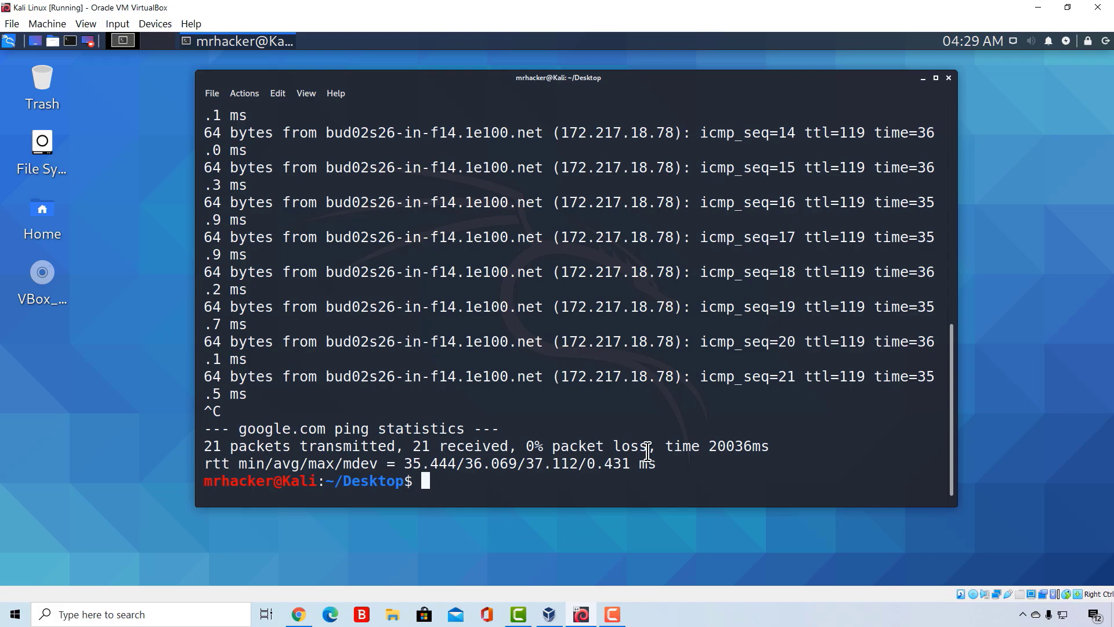
- Switch to VirtualBox Manager and open the Kali Linux machine's network settings to check how Adapter 1 is attached
left_click(550, 614)
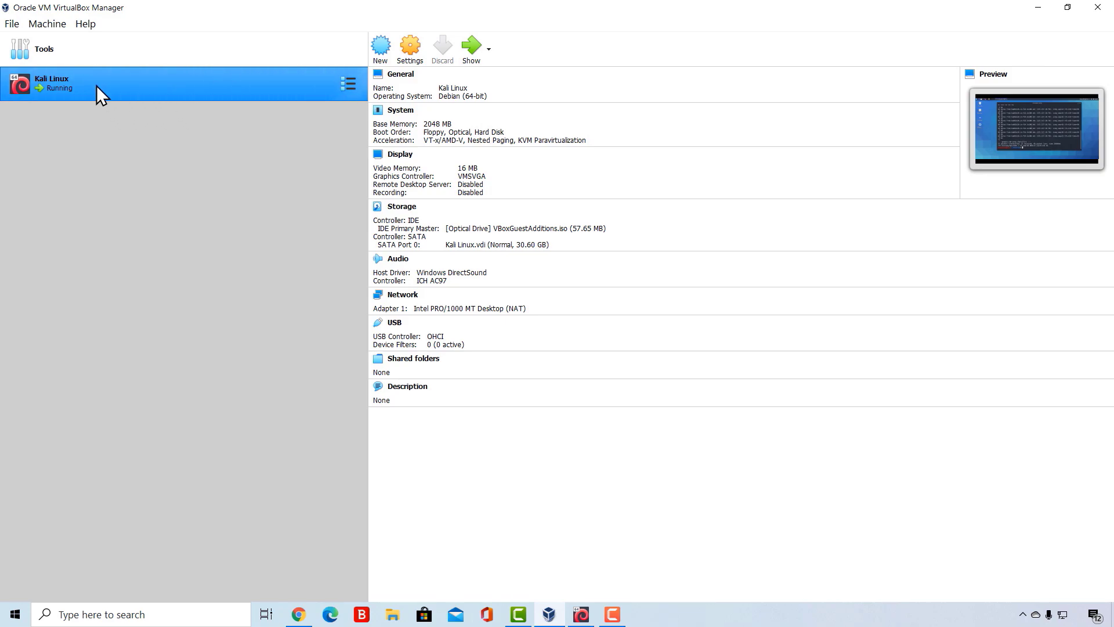
left_click(410, 46)
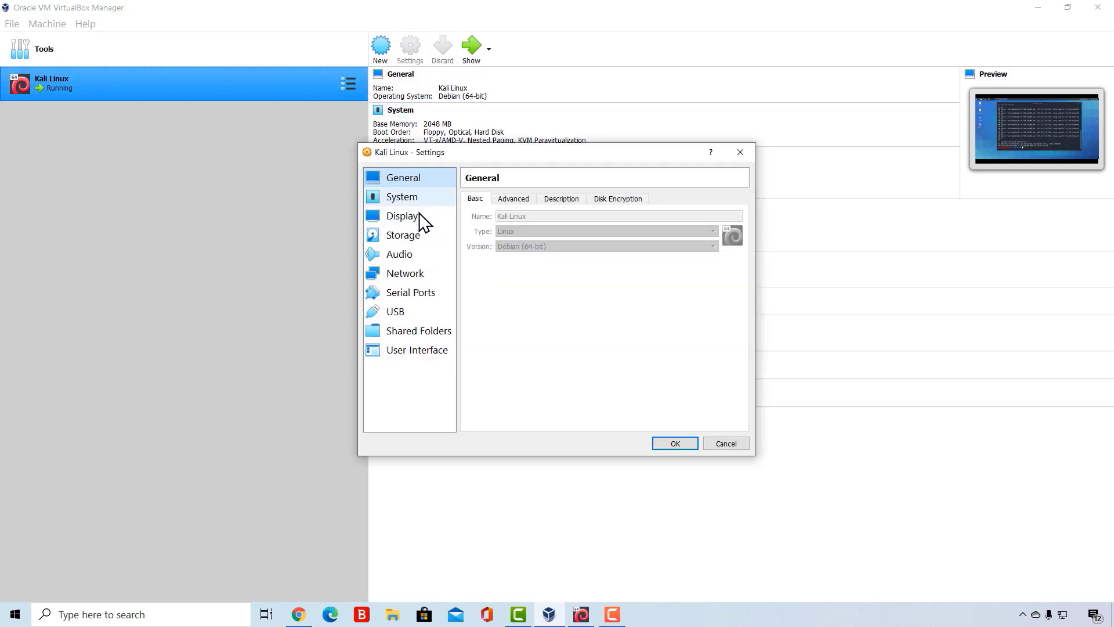
left_click(395, 274)
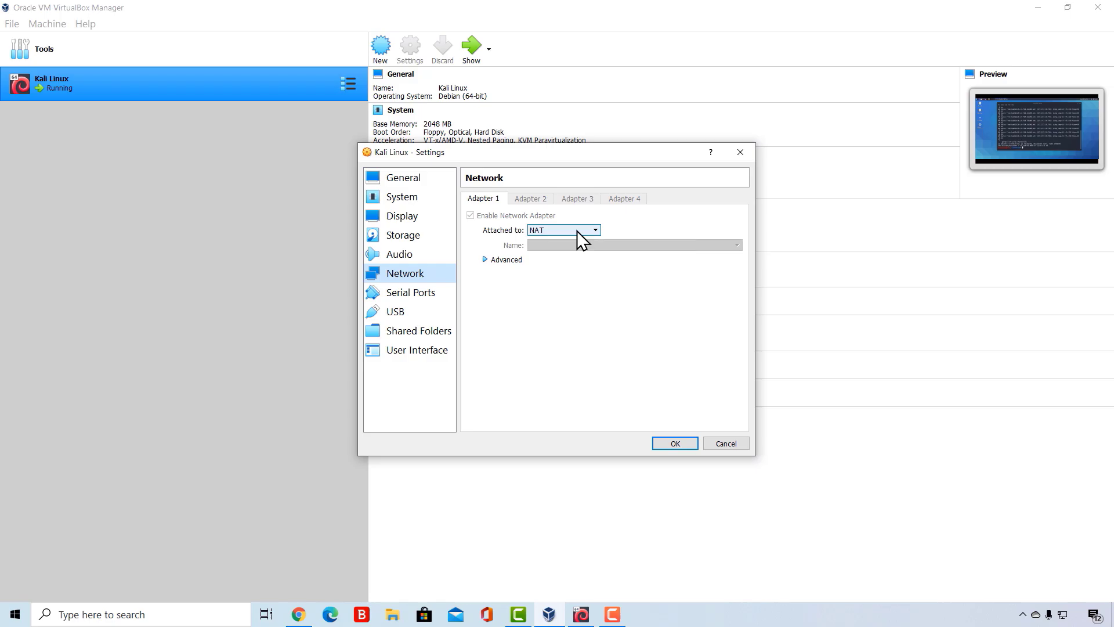
- Return to the Kali terminal, run sudo ifconfig with the account password, and examine the eth0 inet address
left_click(582, 615)
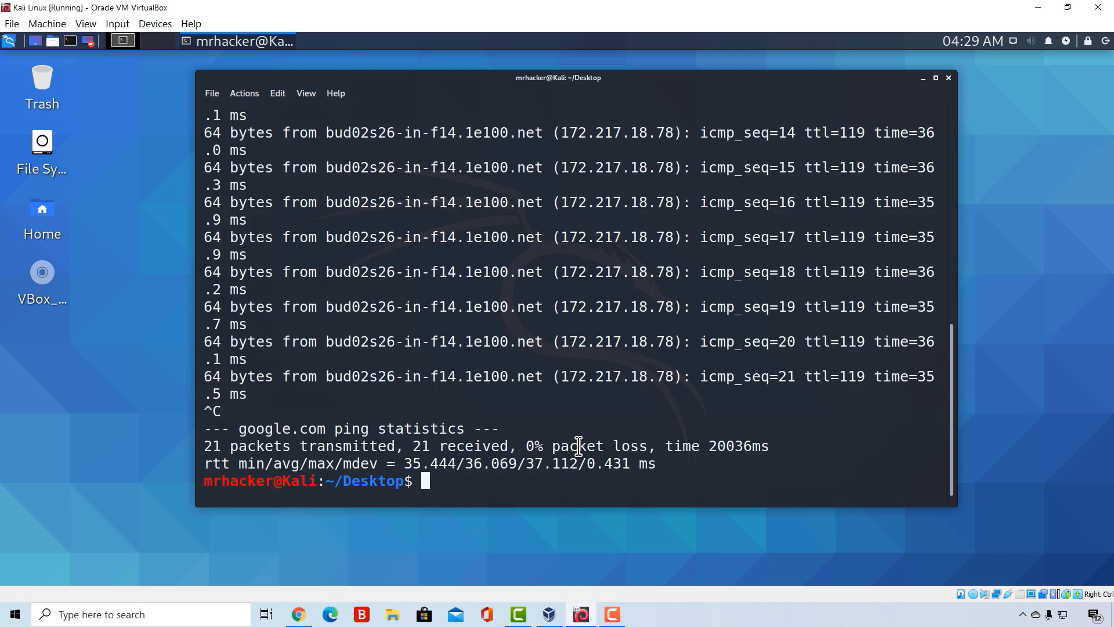
type("sudo ifconfig")
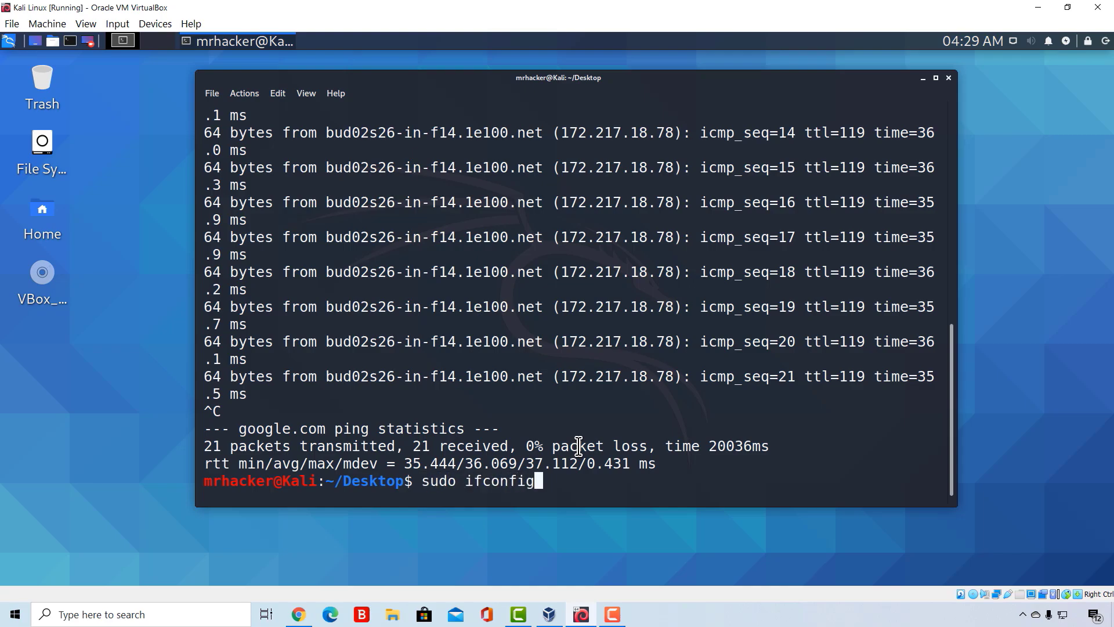
key("Return")
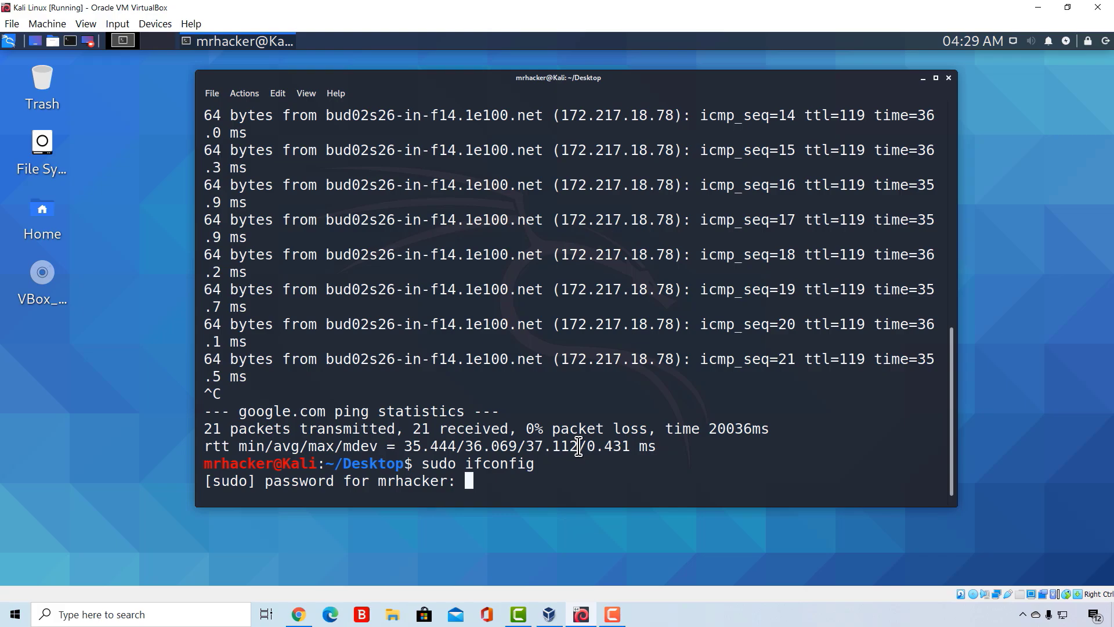
key("Return")
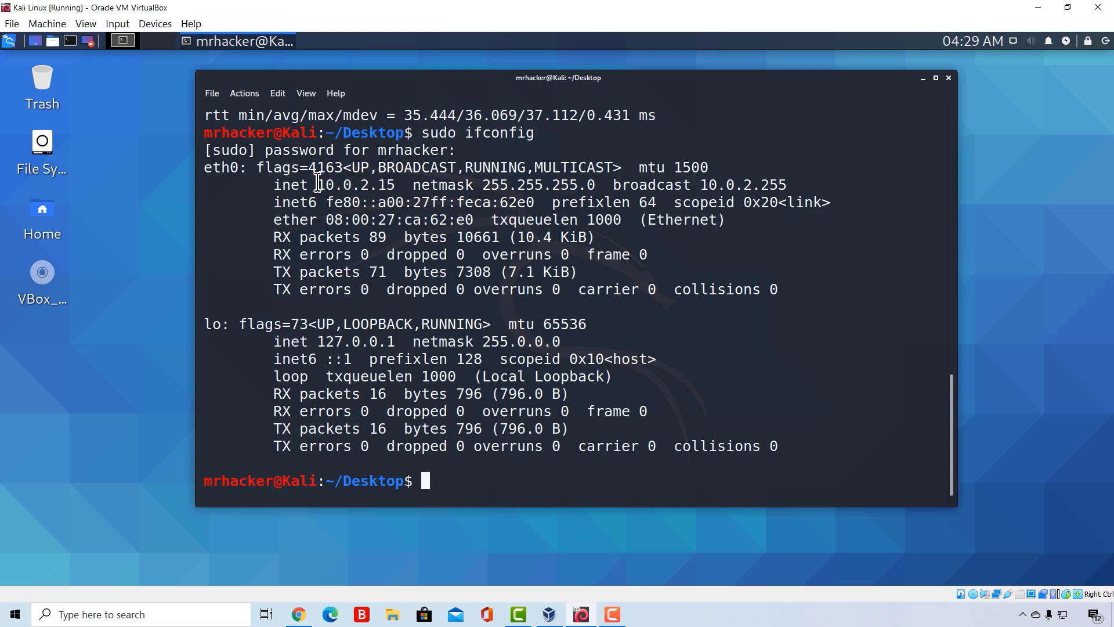
left_click_drag(318, 184, 398, 187)
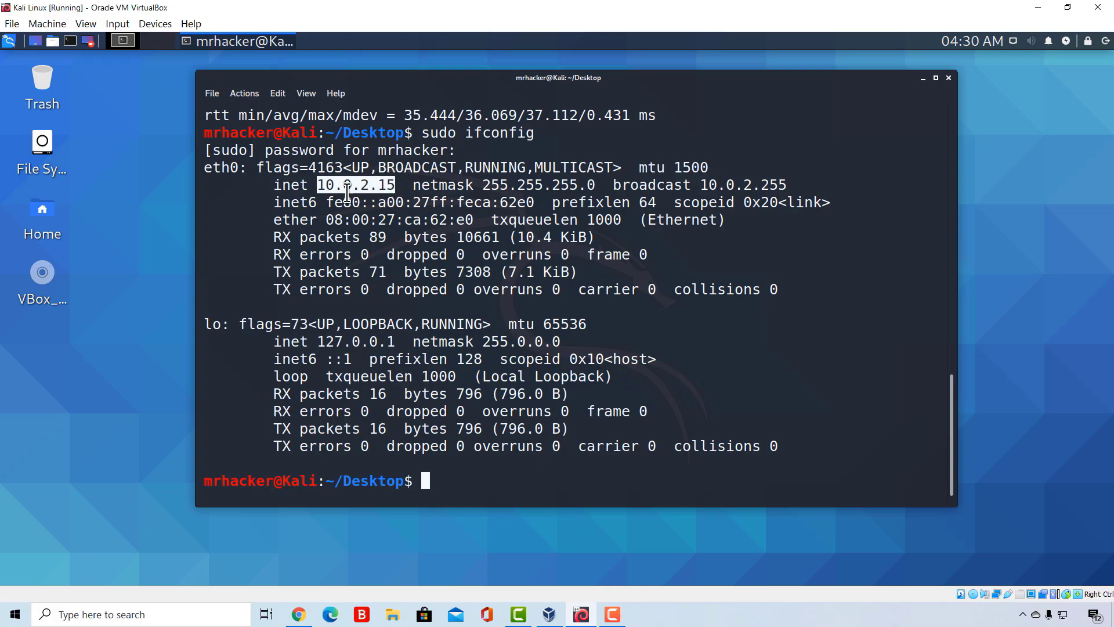
left_click(399, 185)
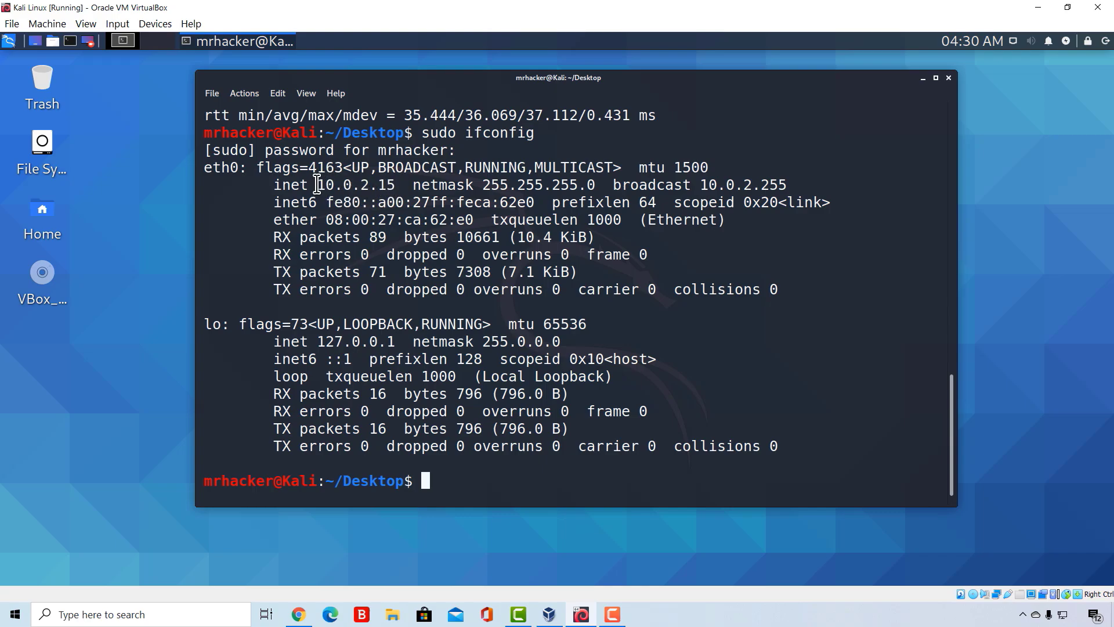
left_click_drag(316, 184, 398, 185)
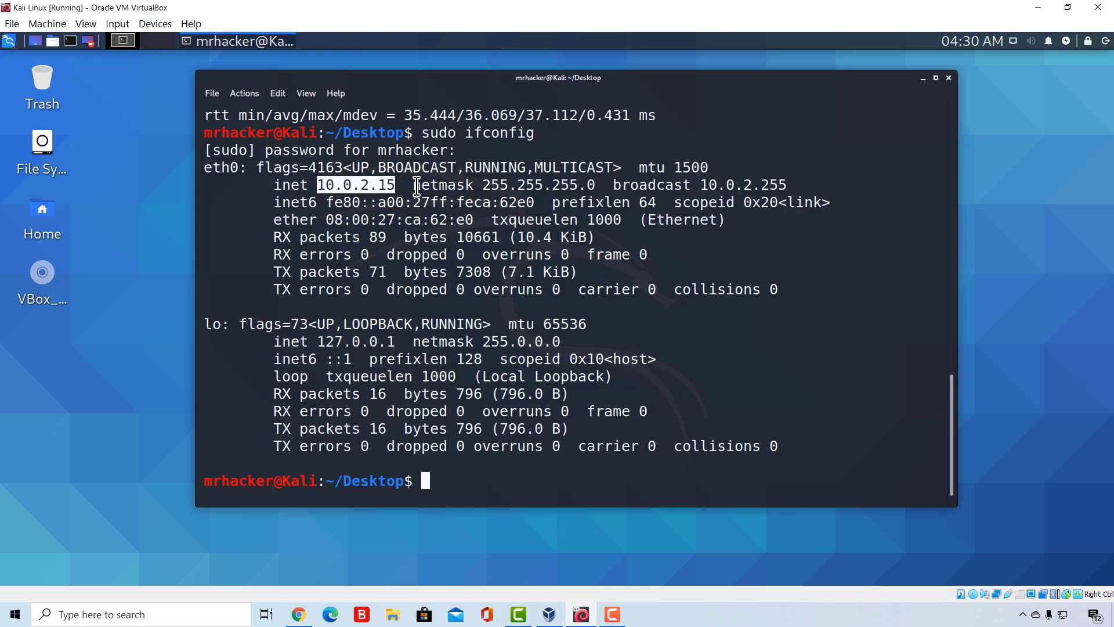
left_click(414, 185)
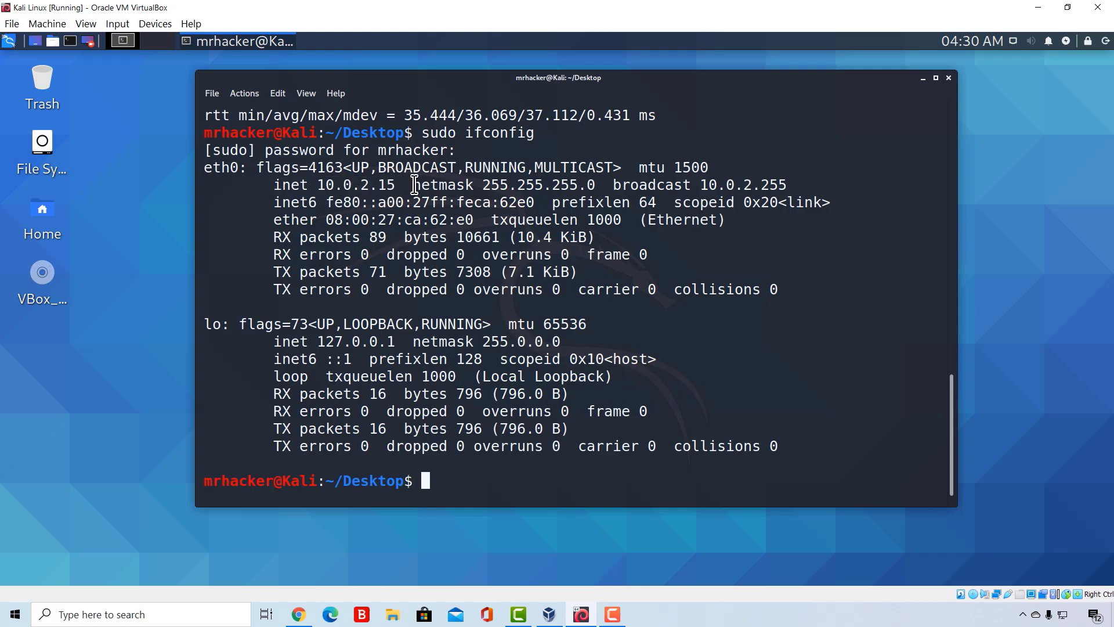
- Open the Windows Command Prompt, run ipconfig, examine the Ethernet adapter's IPv4 address, and minimize the window
left_click(159, 614)
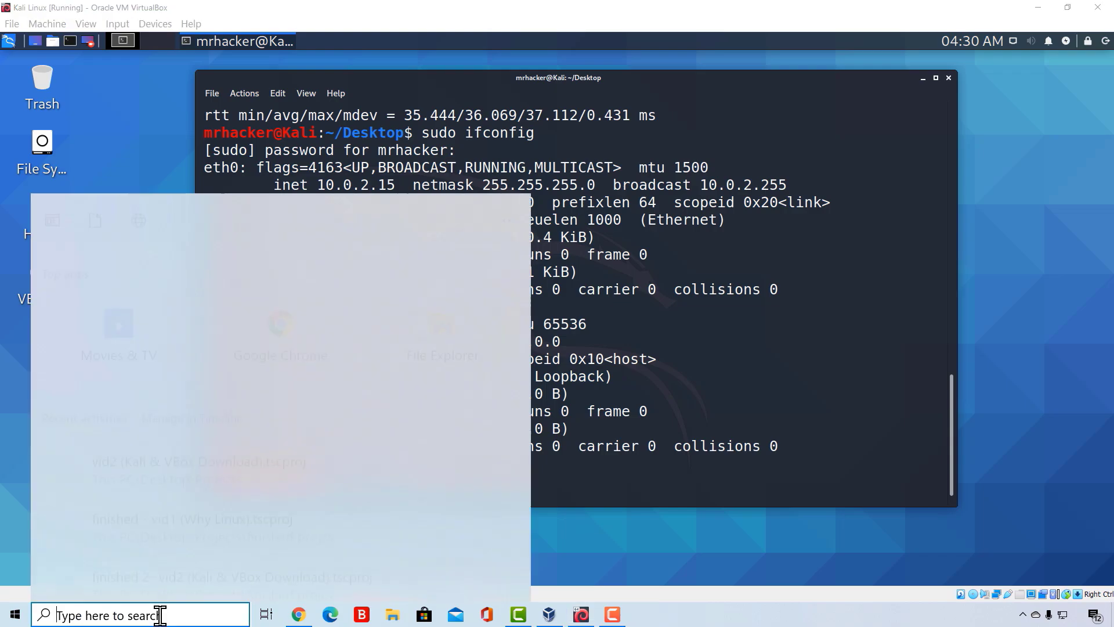
type("cmd")
key("Return")
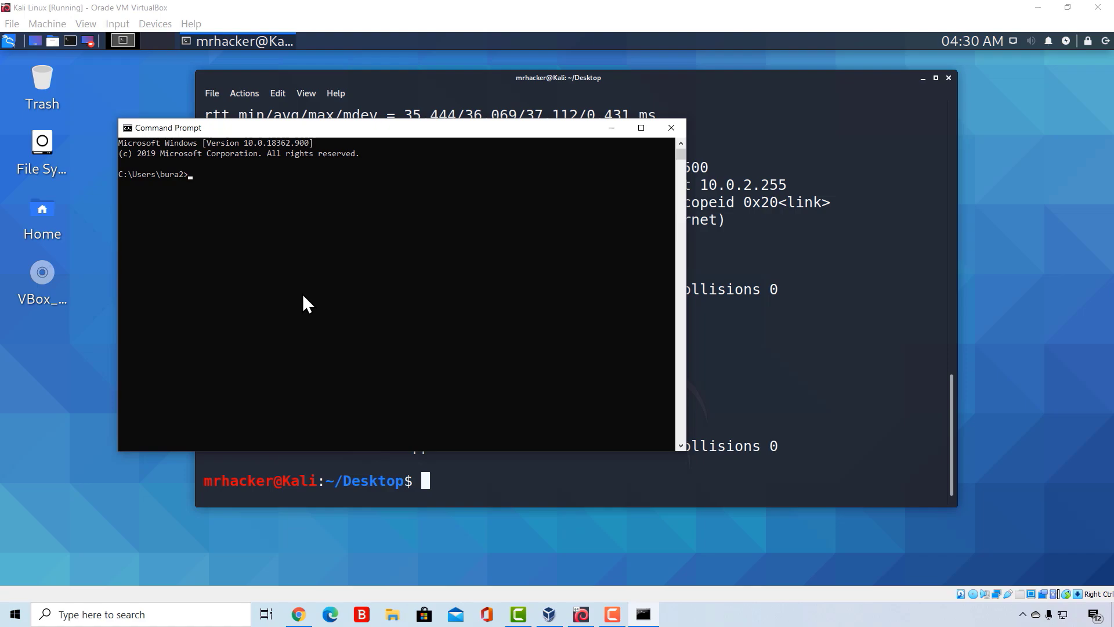
type("ipconfig")
key("Return")
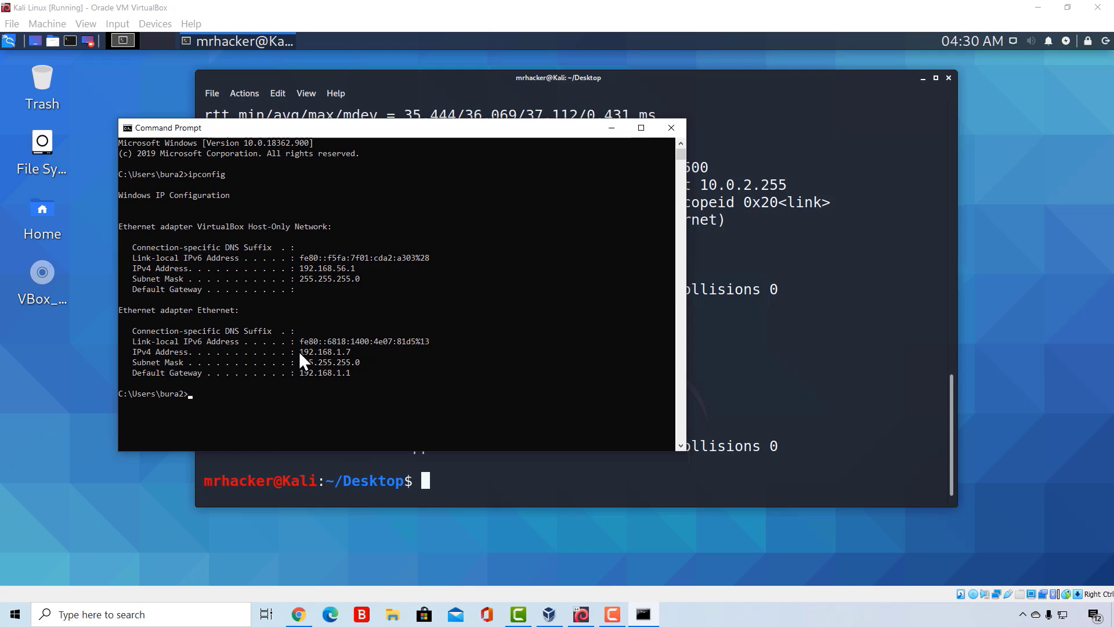
left_click_drag(299, 352, 310, 354)
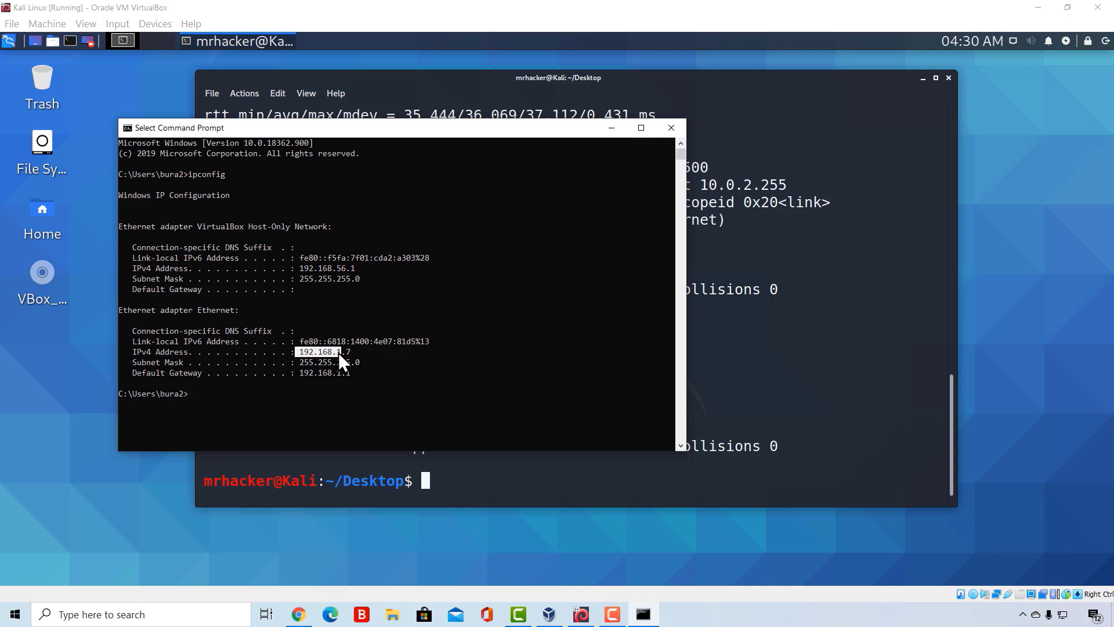
left_click(615, 129)
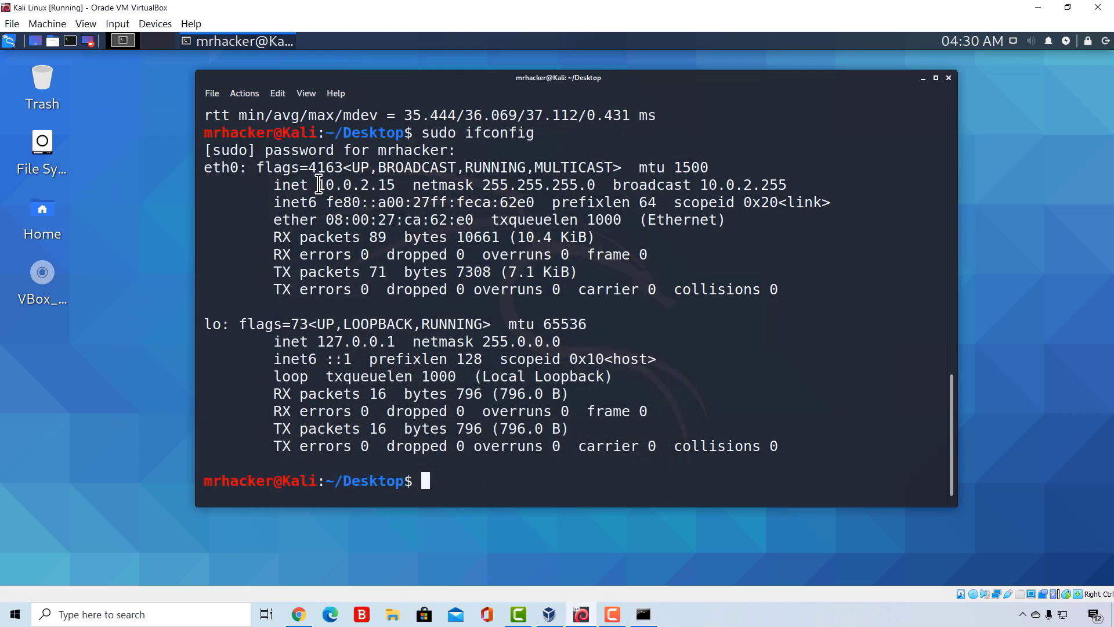
- Compare the eth0 address from Kali's ifconfig output with the Windows host's Ethernet IPv4 address
left_click_drag(318, 184, 375, 189)
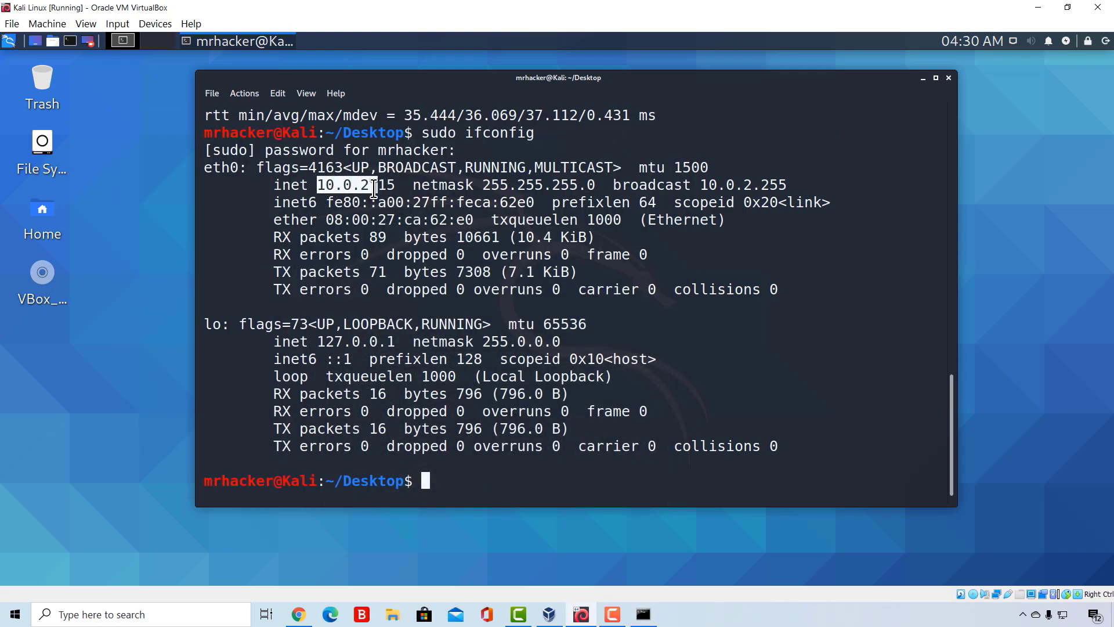
left_click(399, 186)
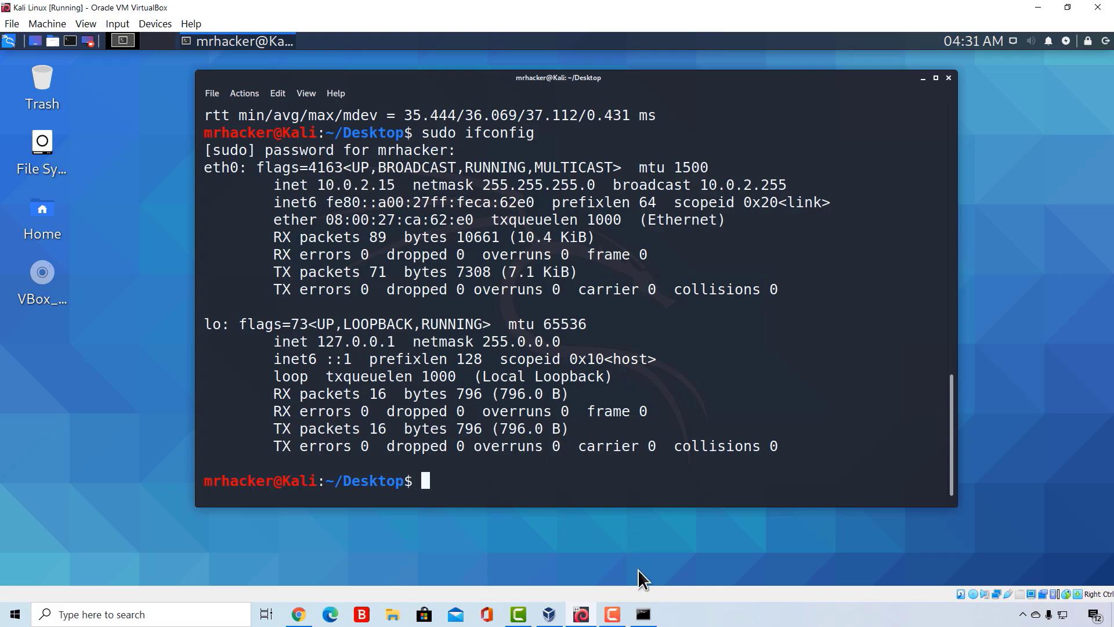
left_click(643, 614)
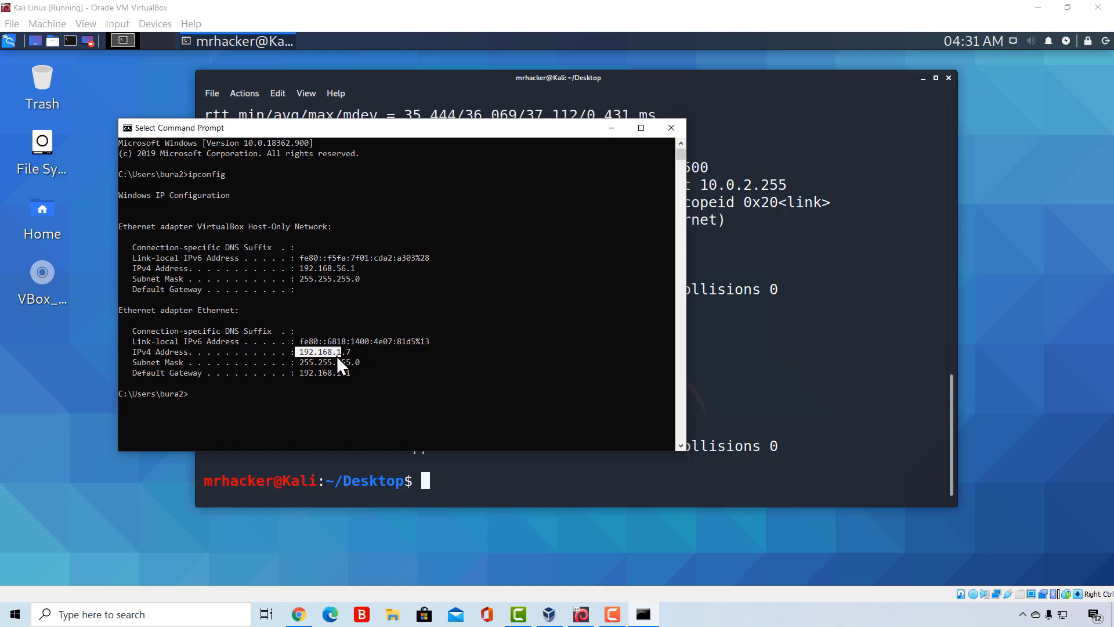
left_click(612, 128)
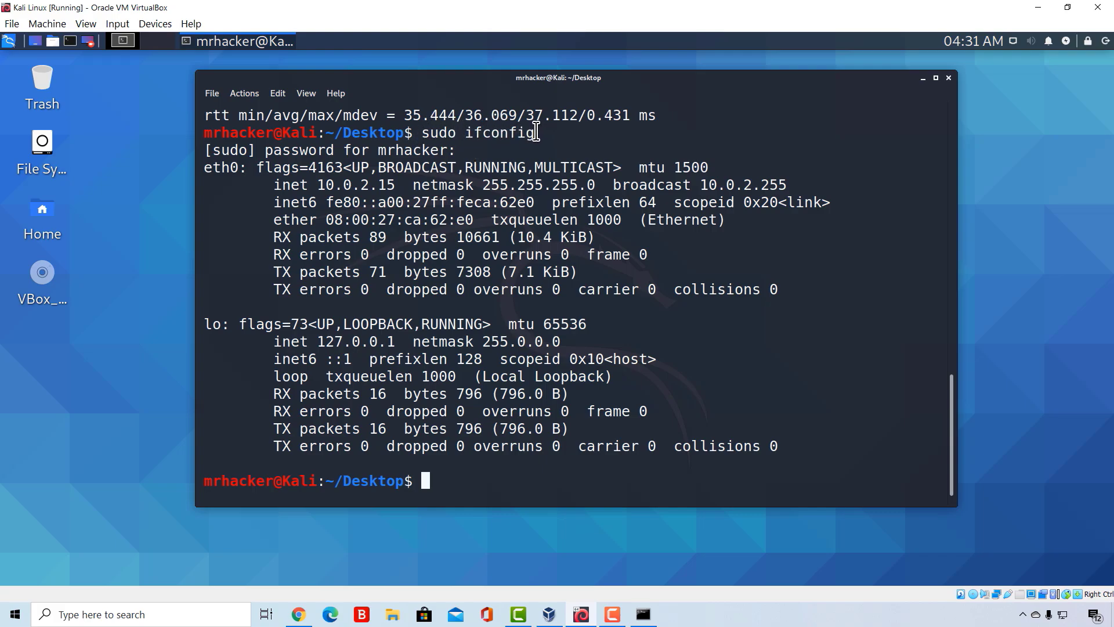
left_click_drag(534, 133, 462, 134)
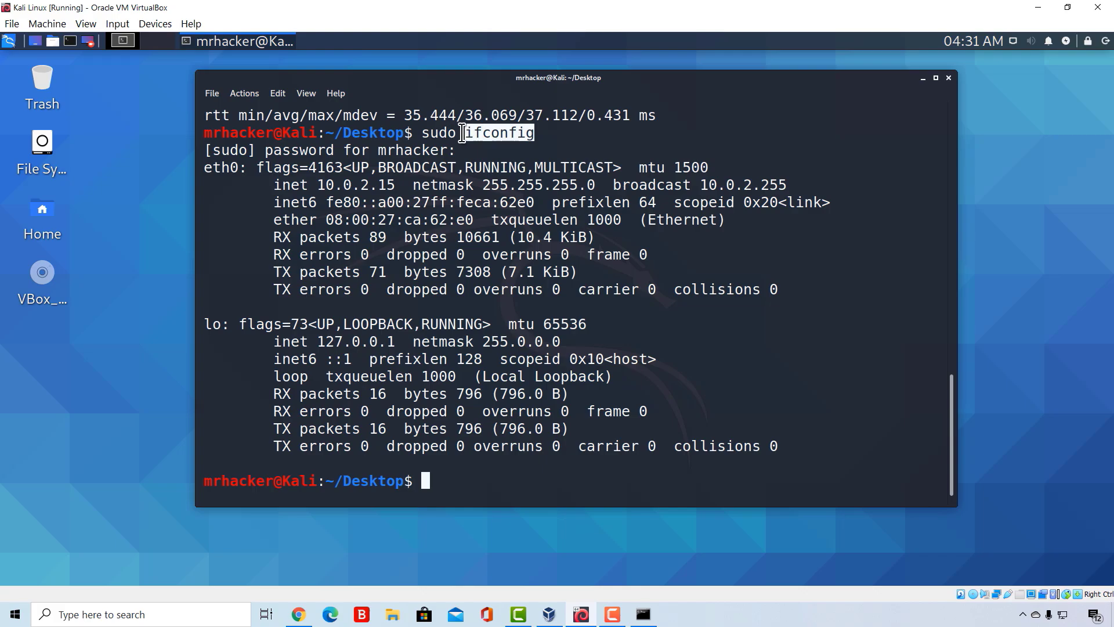
left_click(479, 180)
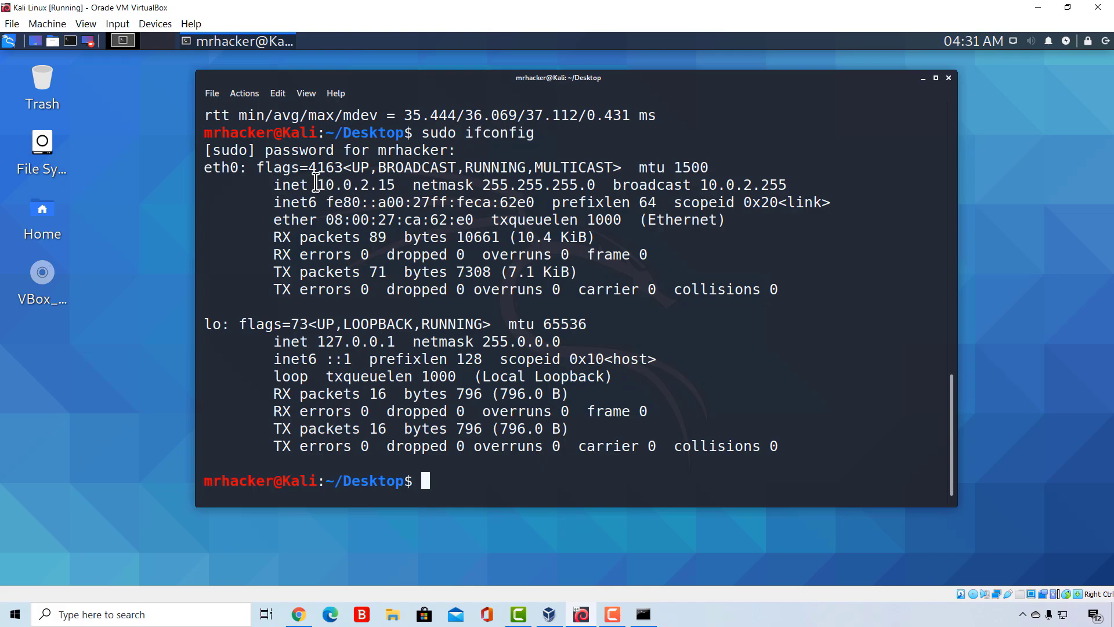
left_click_drag(316, 185, 396, 186)
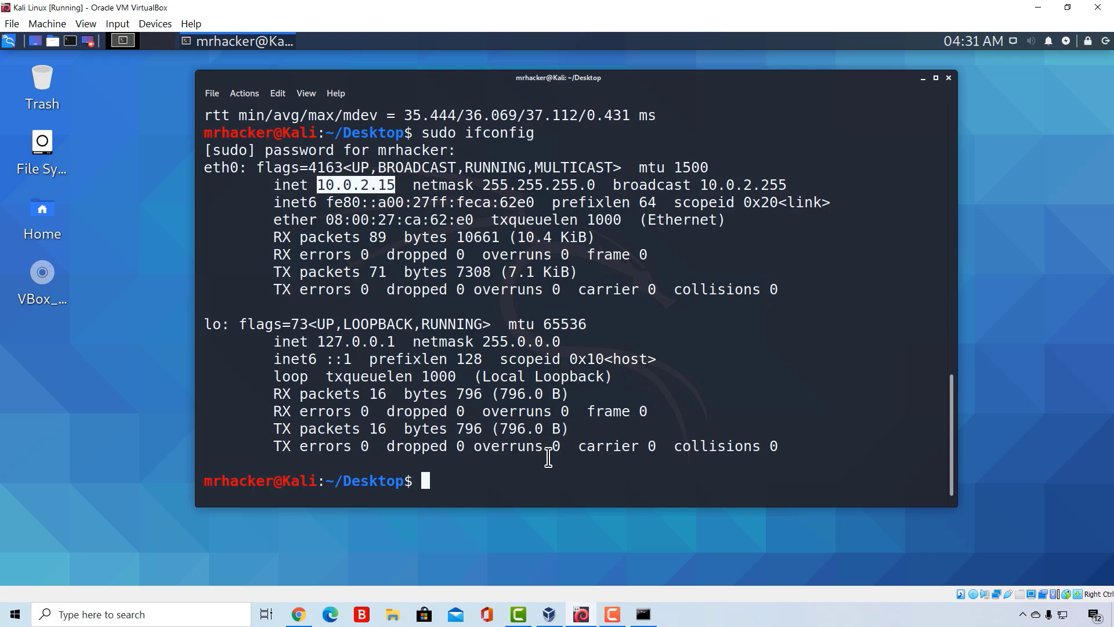
- In VirtualBox Manager, attach Kali's Adapter 1 to Bridged Adapter using Realtek PCIe GbE Family Controller, save the settings, and return to the Kali window
left_click(549, 614)
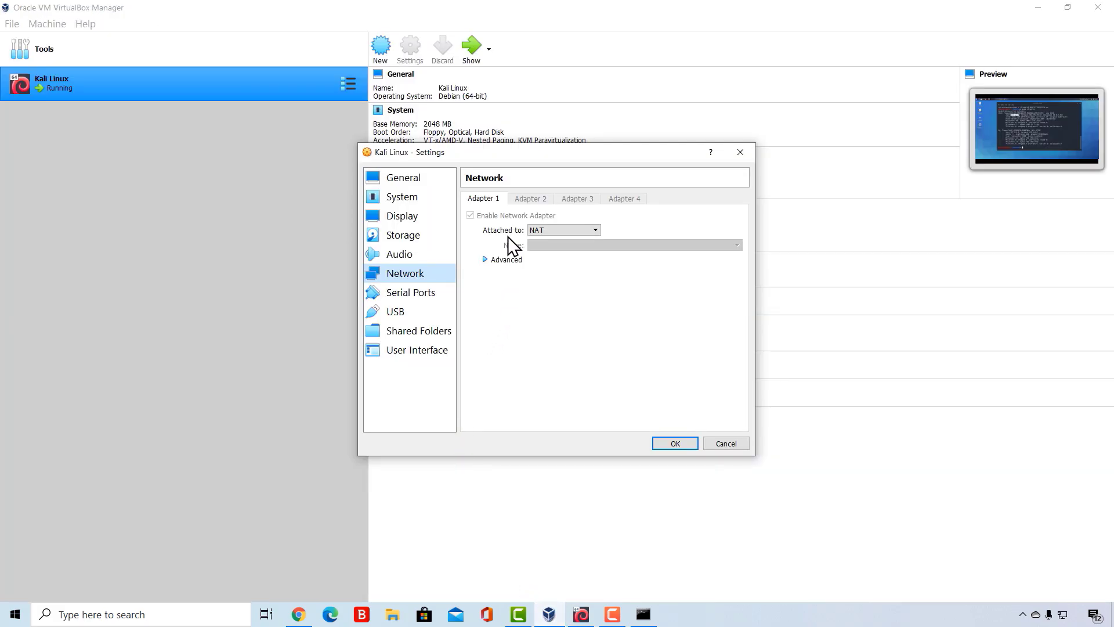
left_click(551, 232)
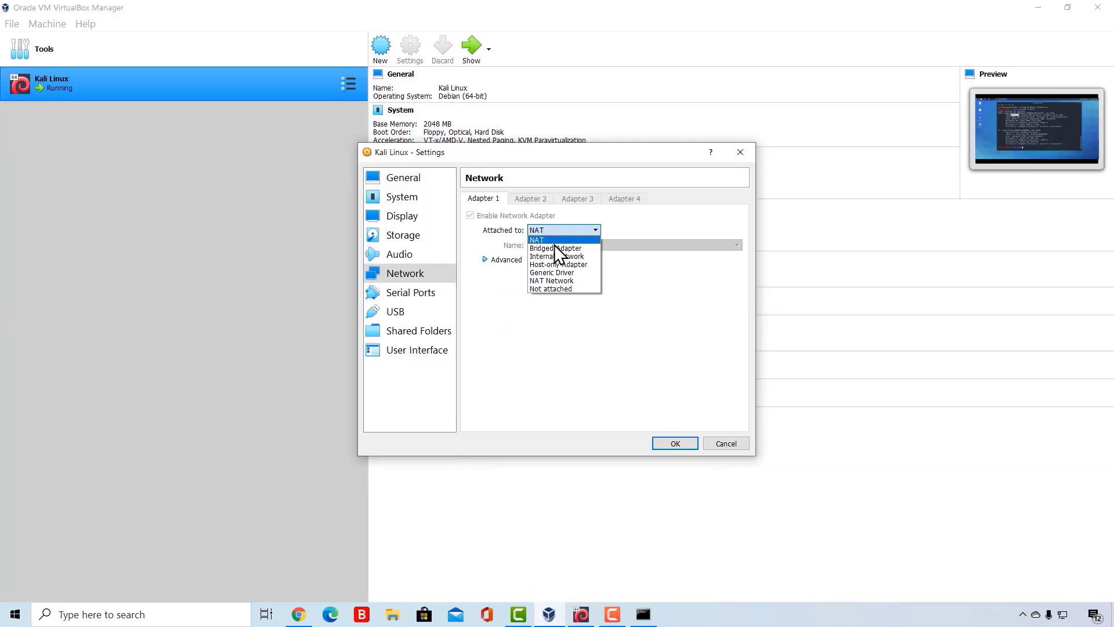
left_click(549, 246)
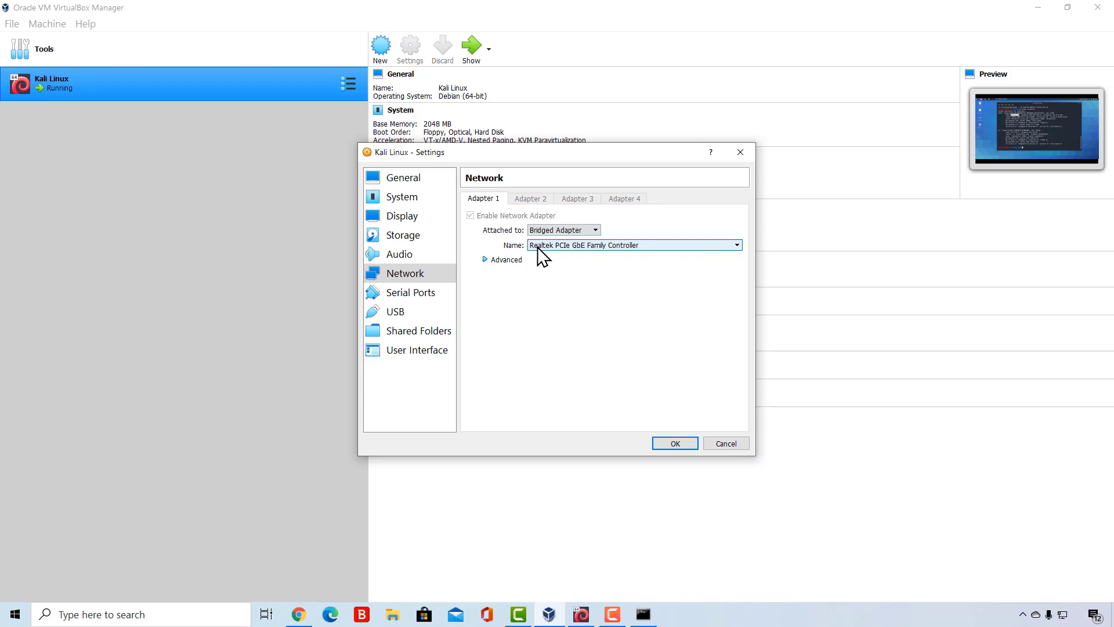
left_click(590, 246)
left_click(580, 254)
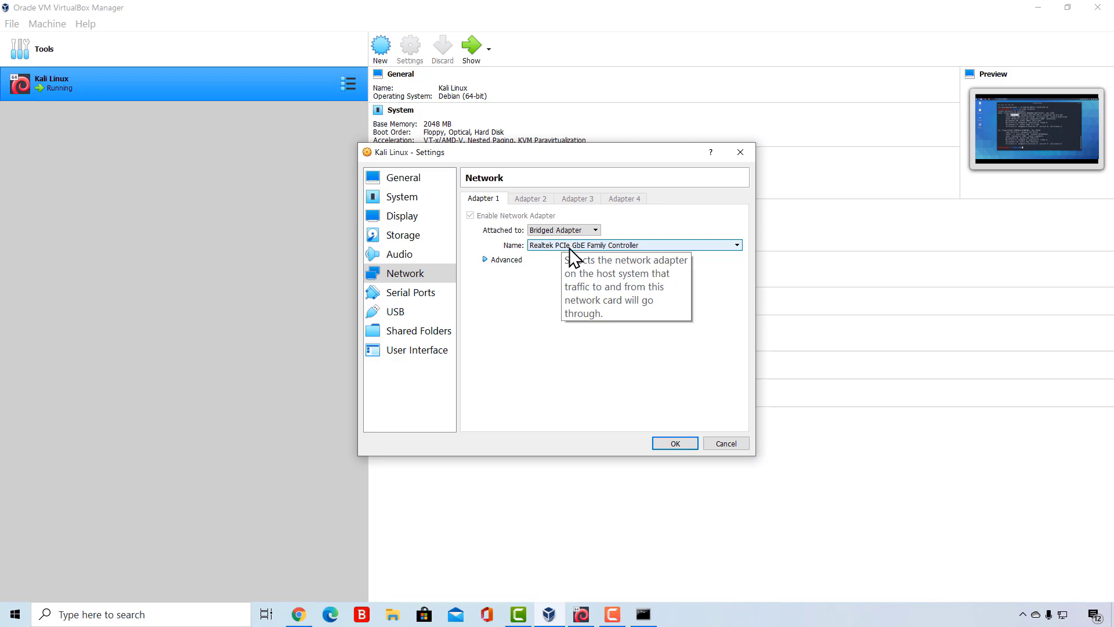
left_click(484, 260)
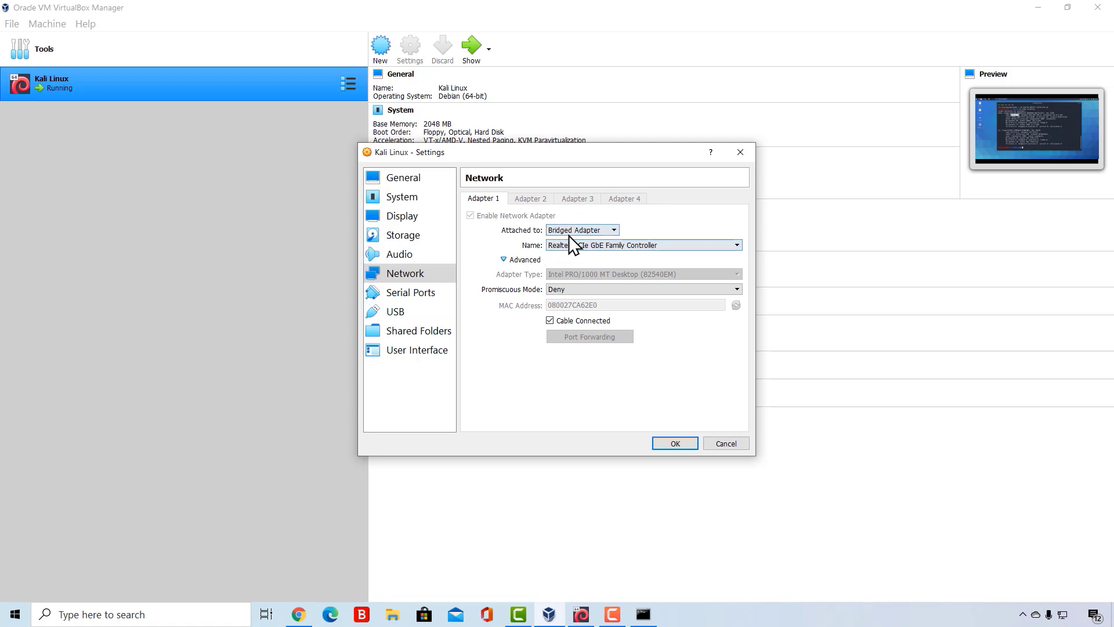
left_click(674, 443)
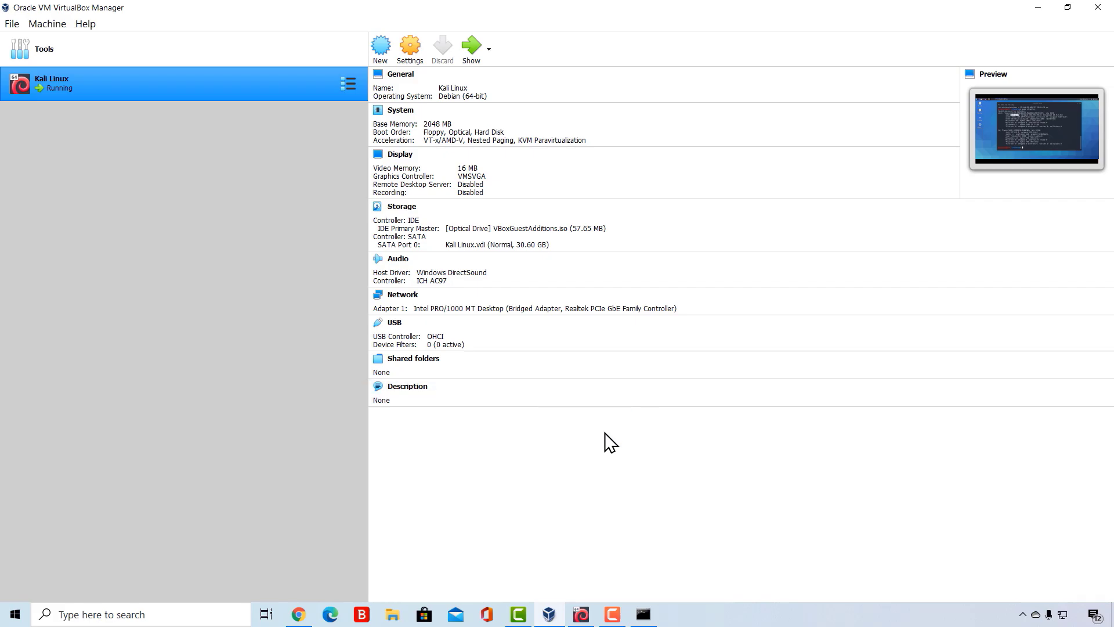
left_click(583, 614)
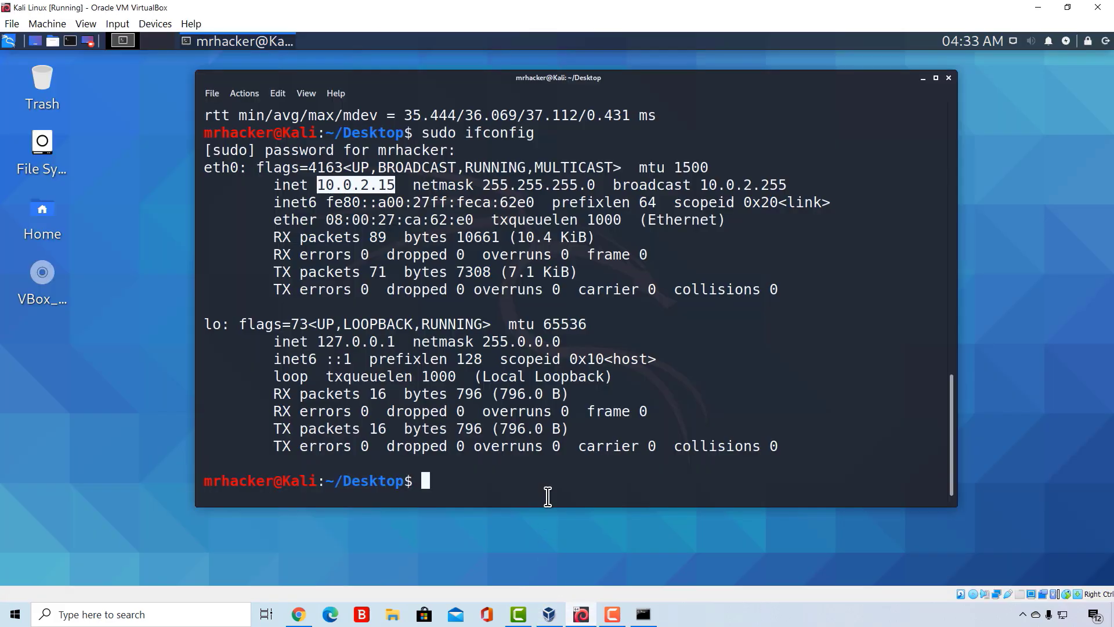
- Run sudo ifconfig again in the Kali terminal and examine the network part of the eth0 inet address
left_click(546, 490)
type("su")
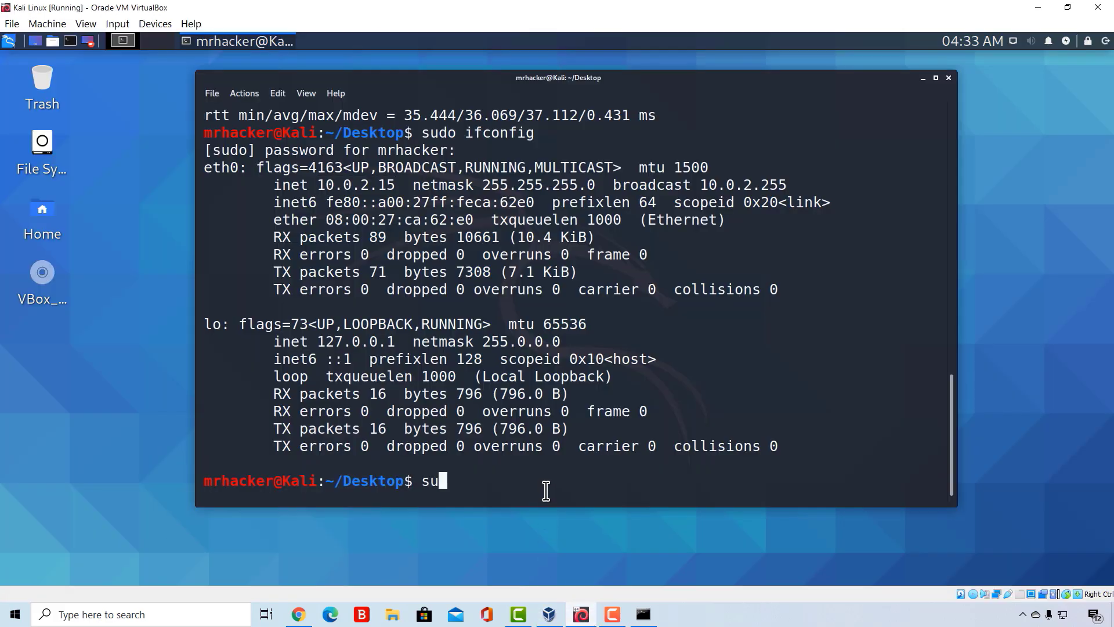
type("do ifconfig")
key("Return")
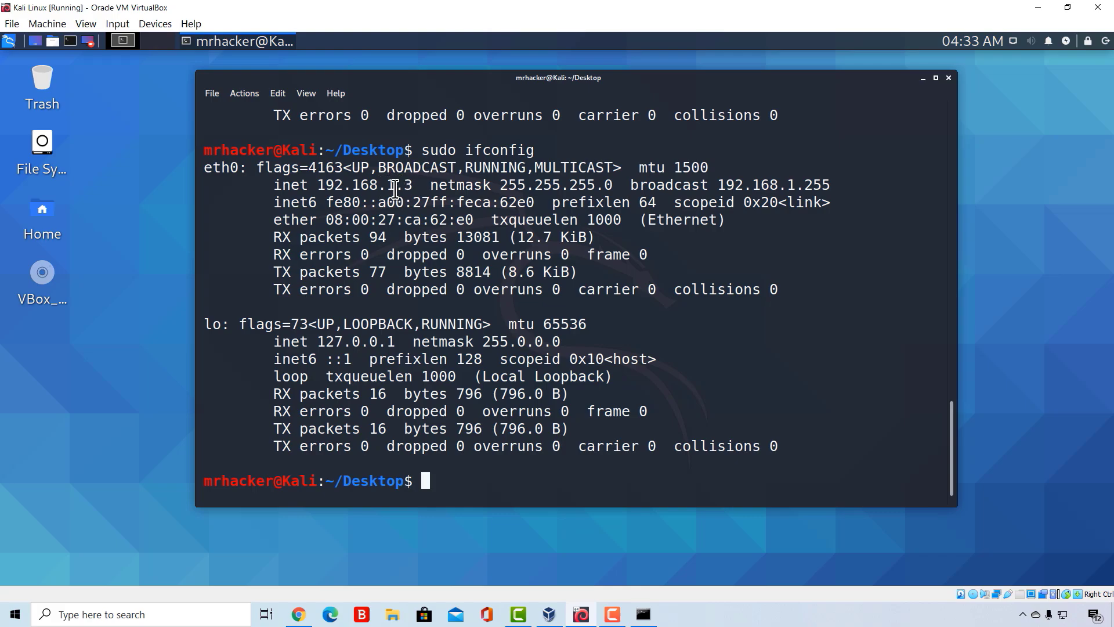
left_click_drag(397, 185, 319, 186)
left_click(323, 188)
- Bring the Windows Command Prompt beside Kali's ifconfig output and compare the host's Ethernet IPv4 address with the eth0 inet address
left_click(642, 614)
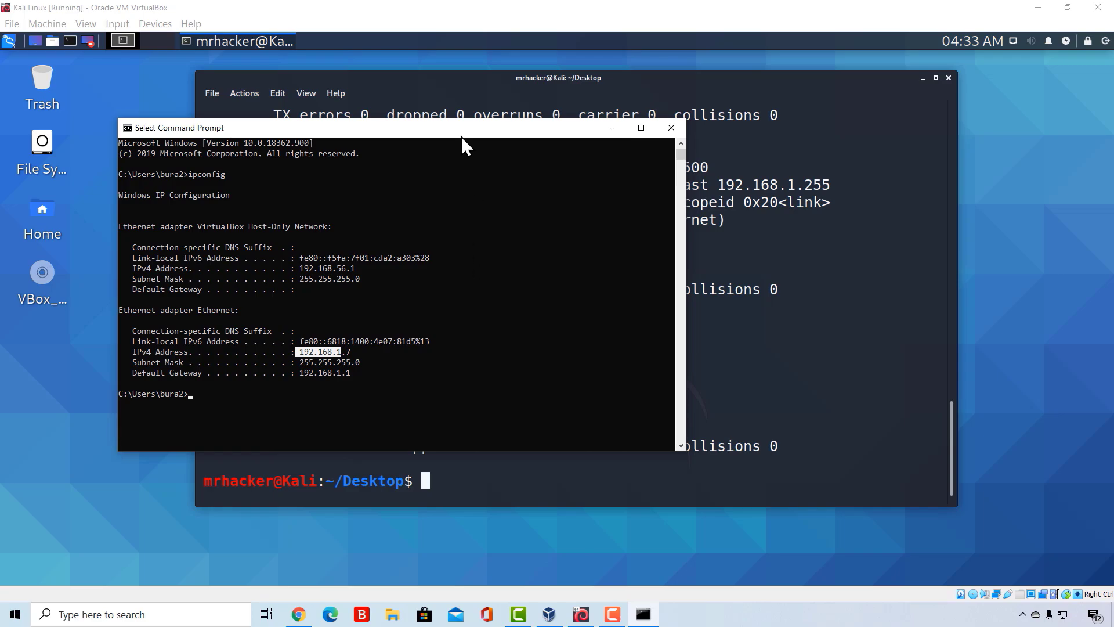
left_click_drag(461, 137, 764, 200)
left_click(656, 416)
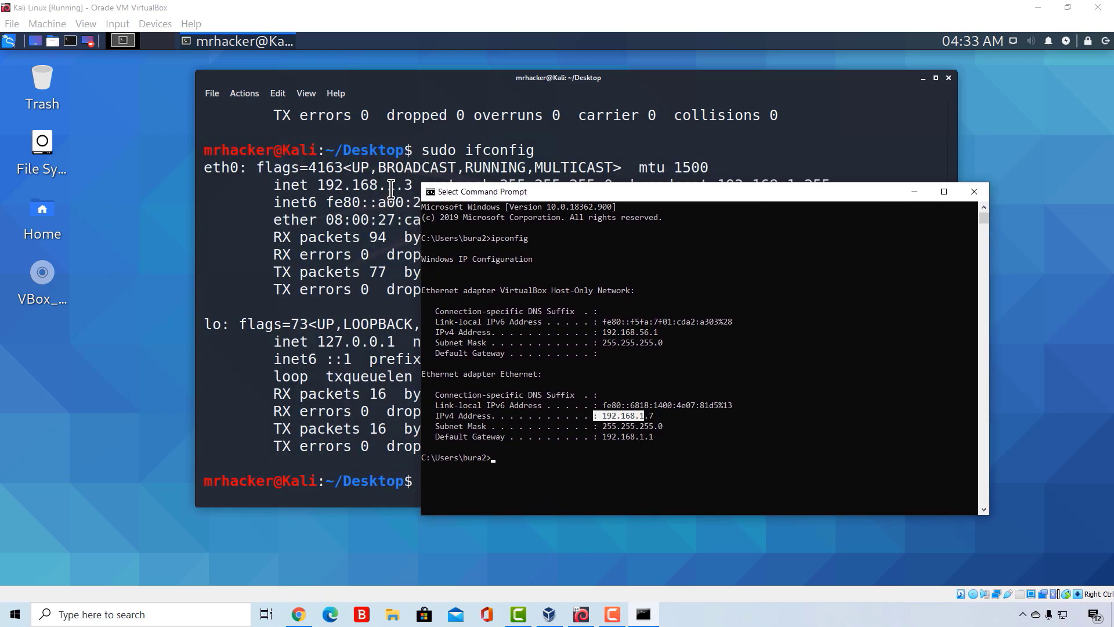
left_click_drag(396, 186, 317, 185)
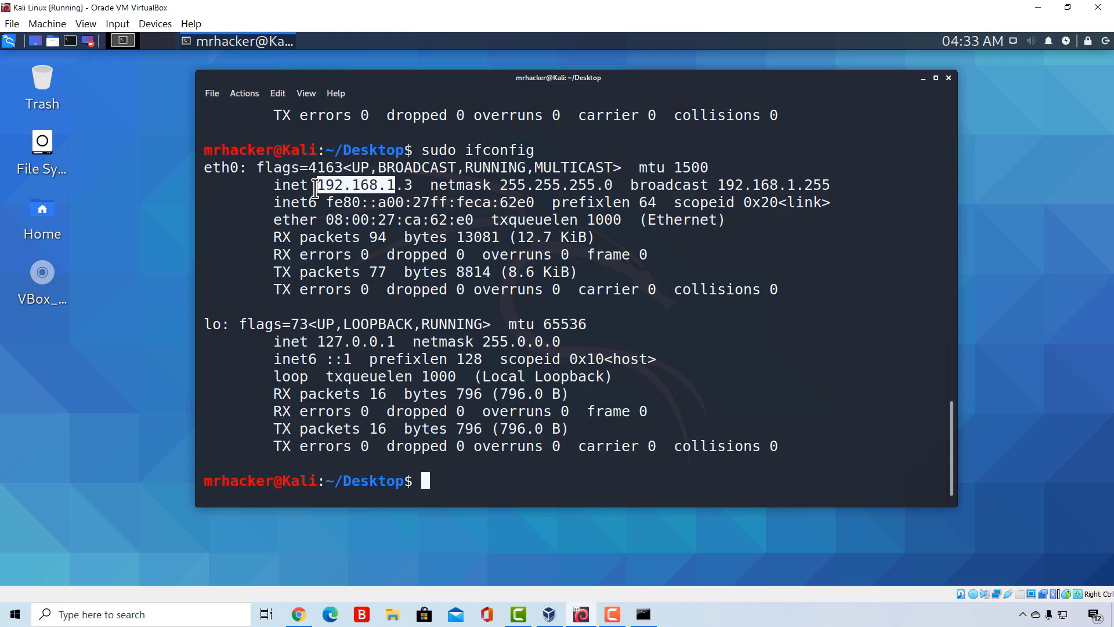
left_click(417, 202)
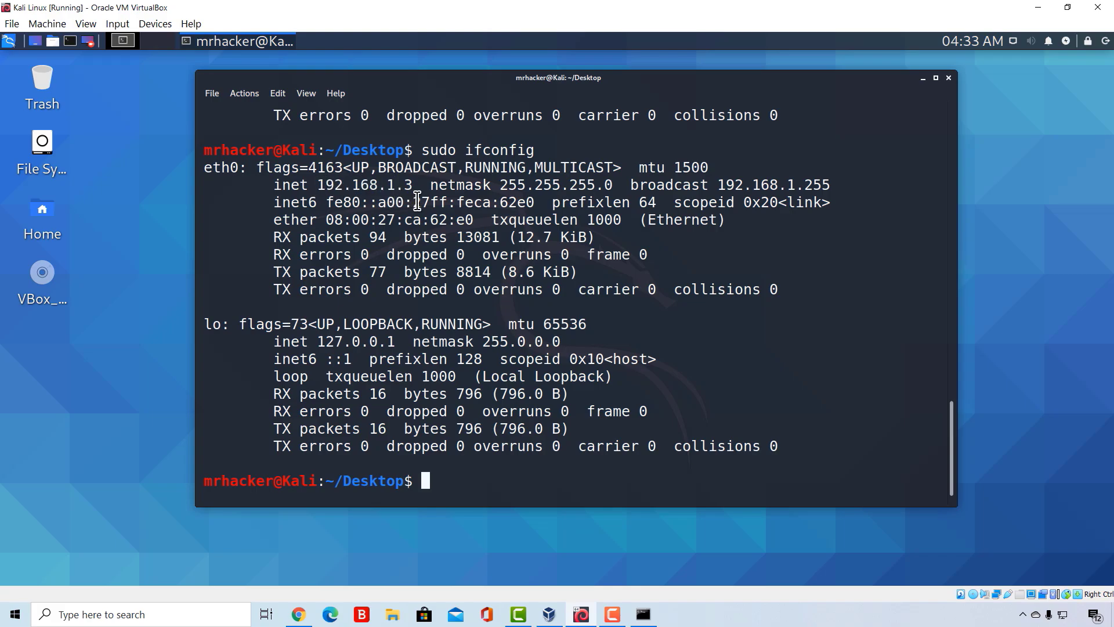